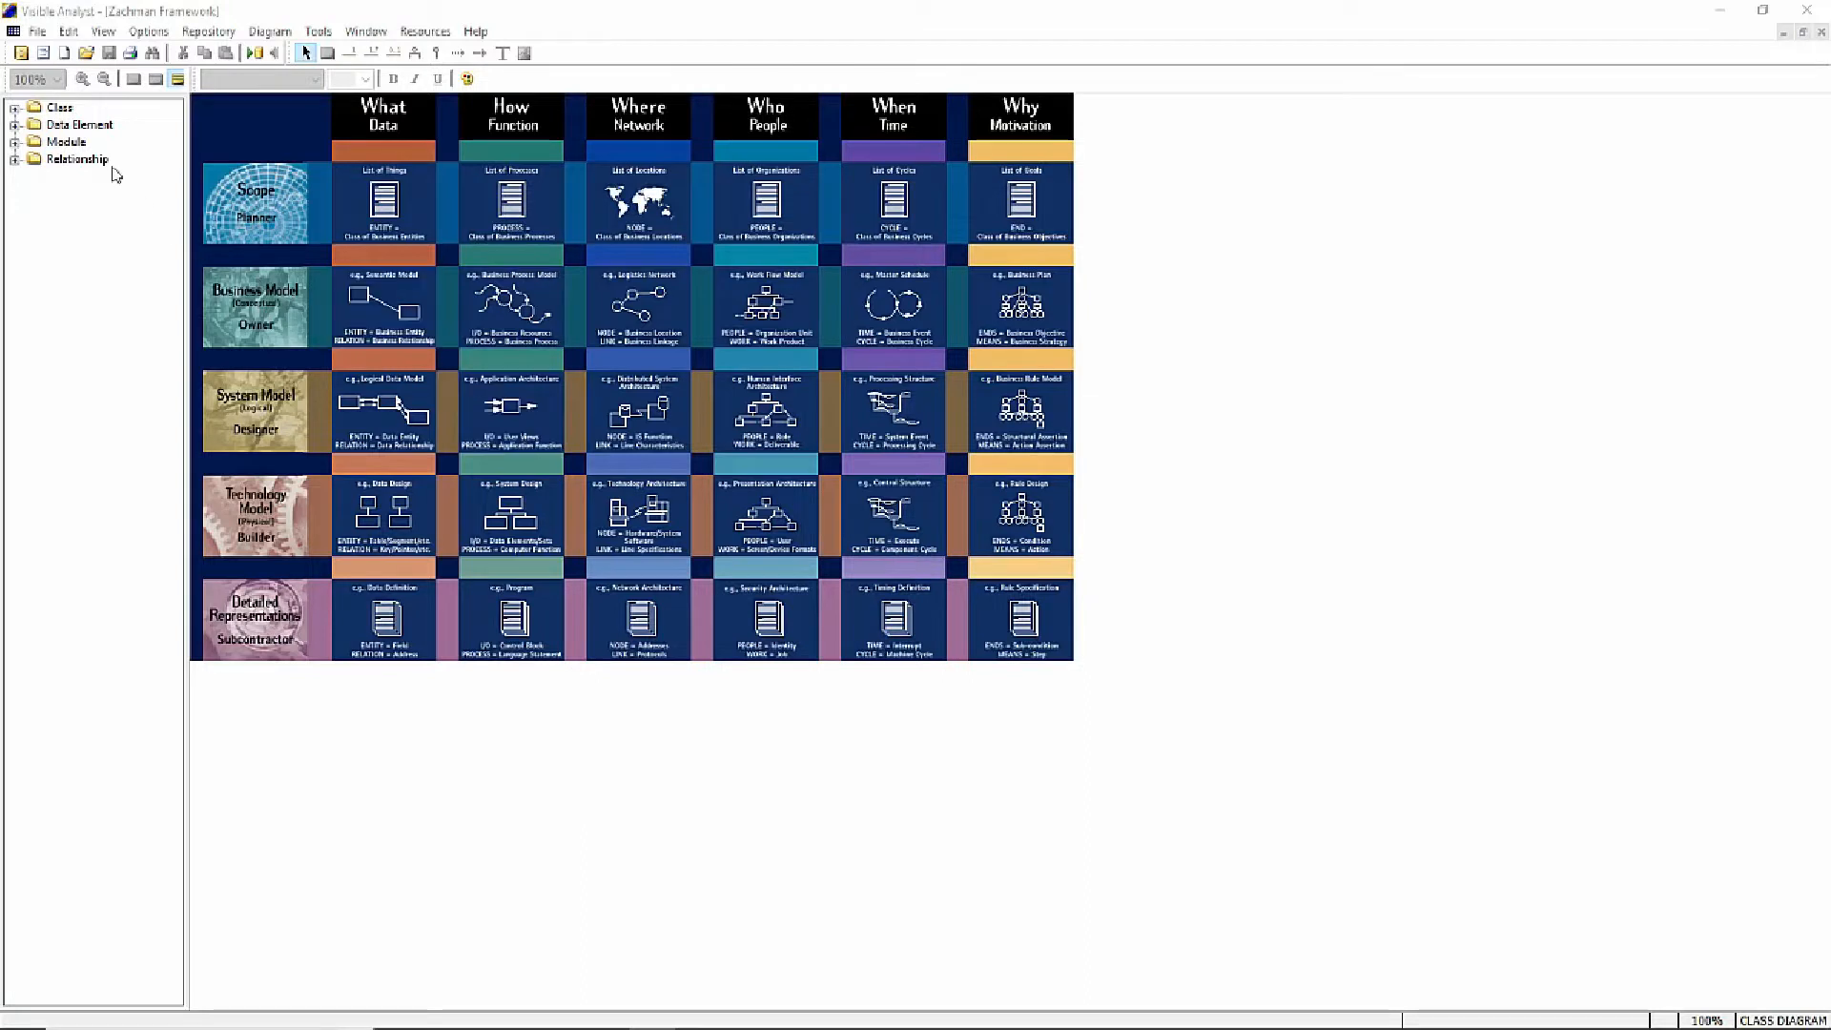
# - Start a new project named SEQUENCE DIAGRAM TUTORIAL
pyautogui.click(36, 34)
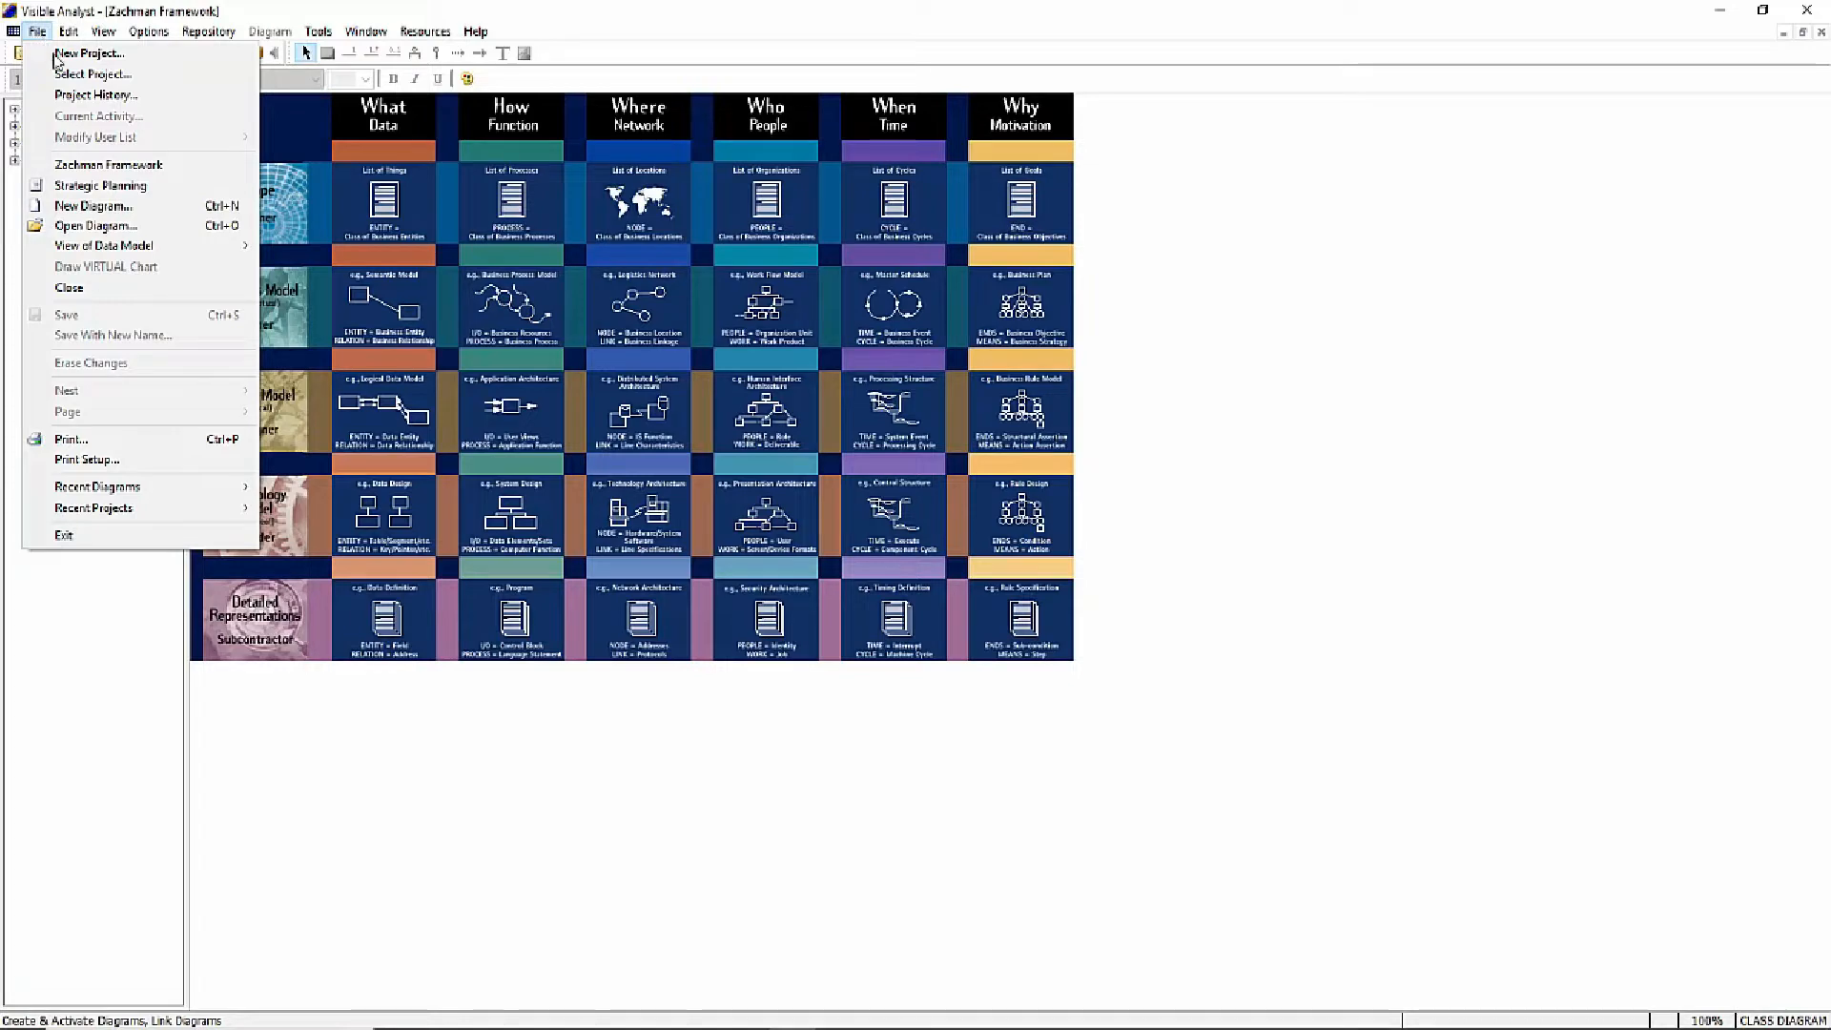
pyautogui.click(74, 55)
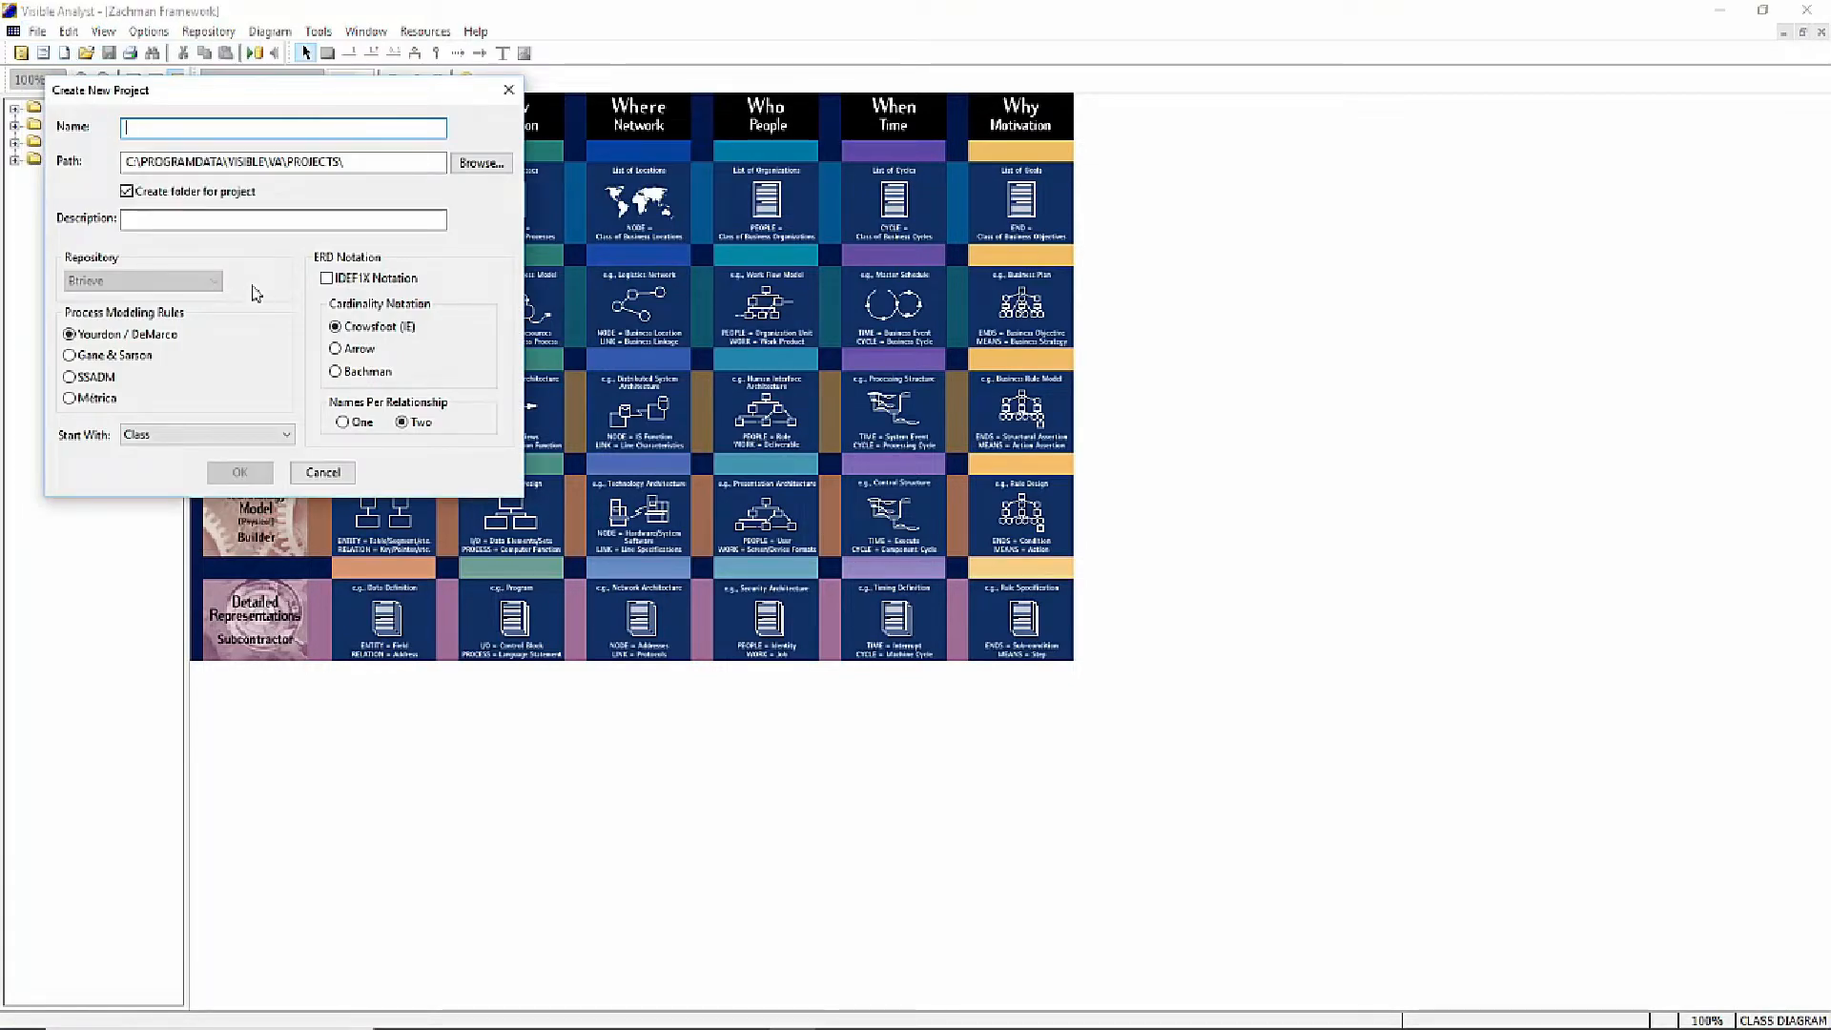
pyautogui.write('St')
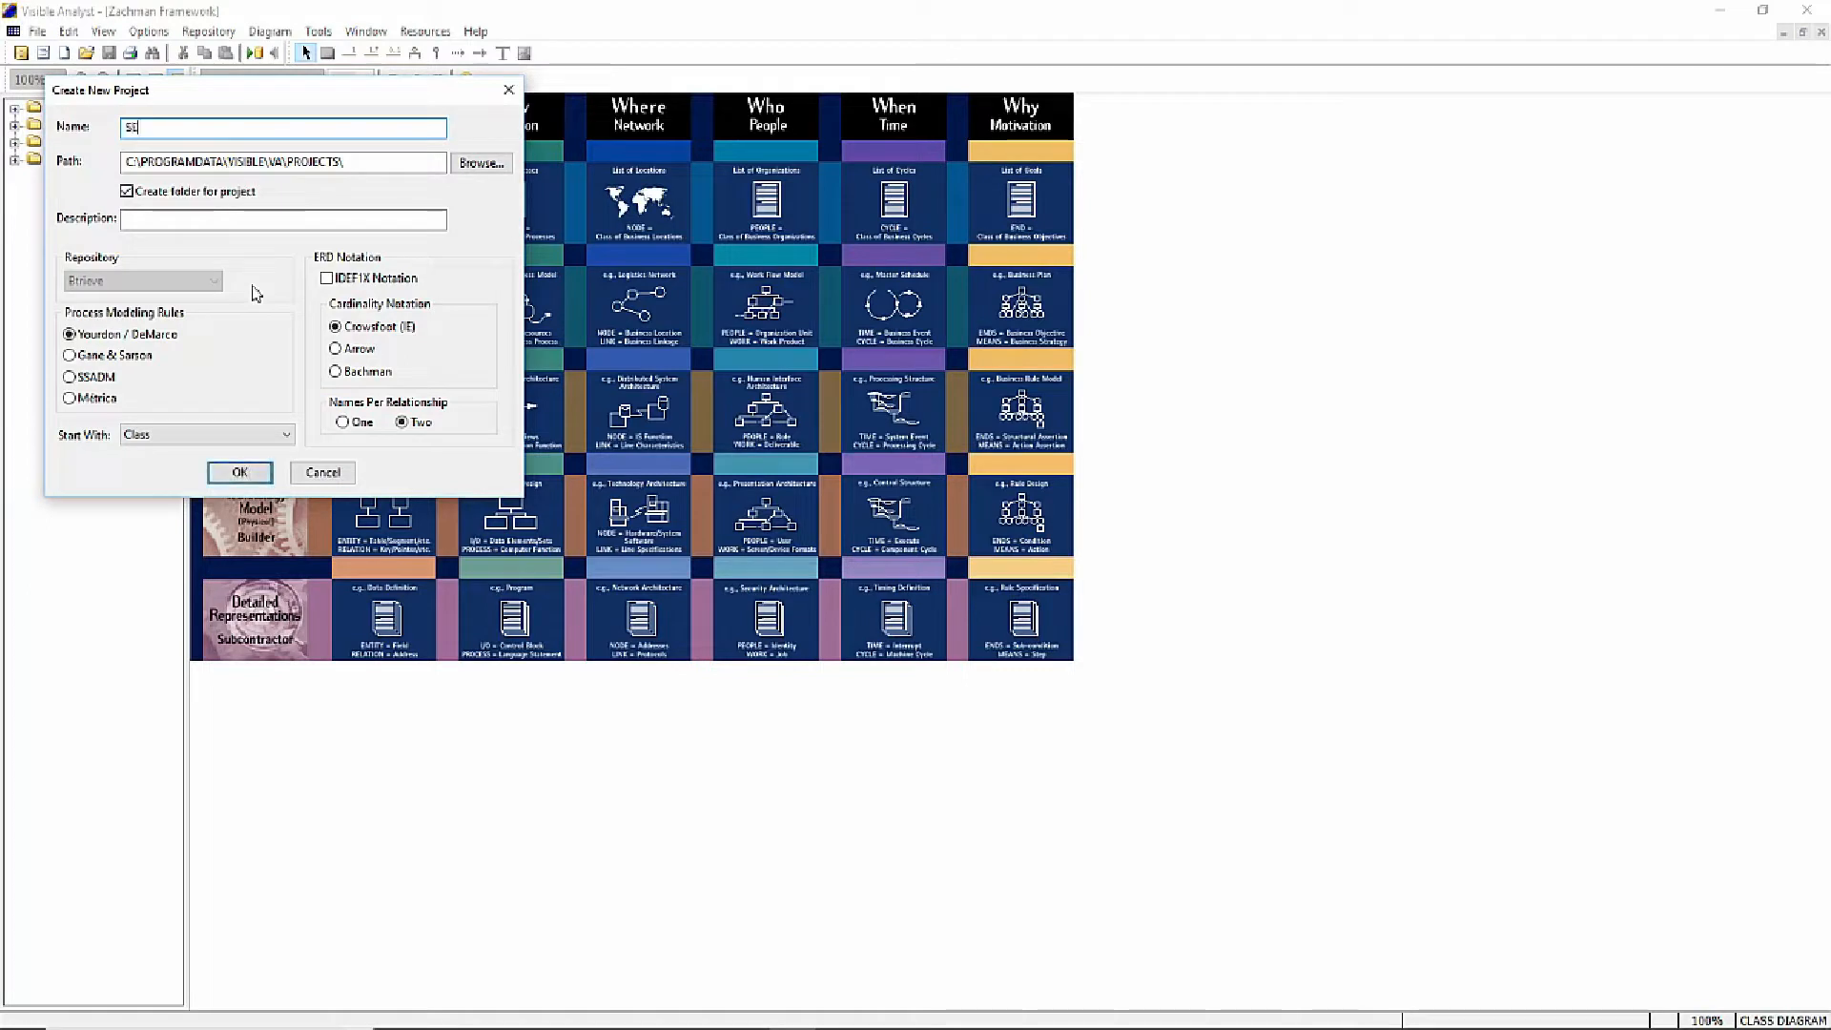
pyautogui.write('QUENCE DIAGRAM TUTORIAL')
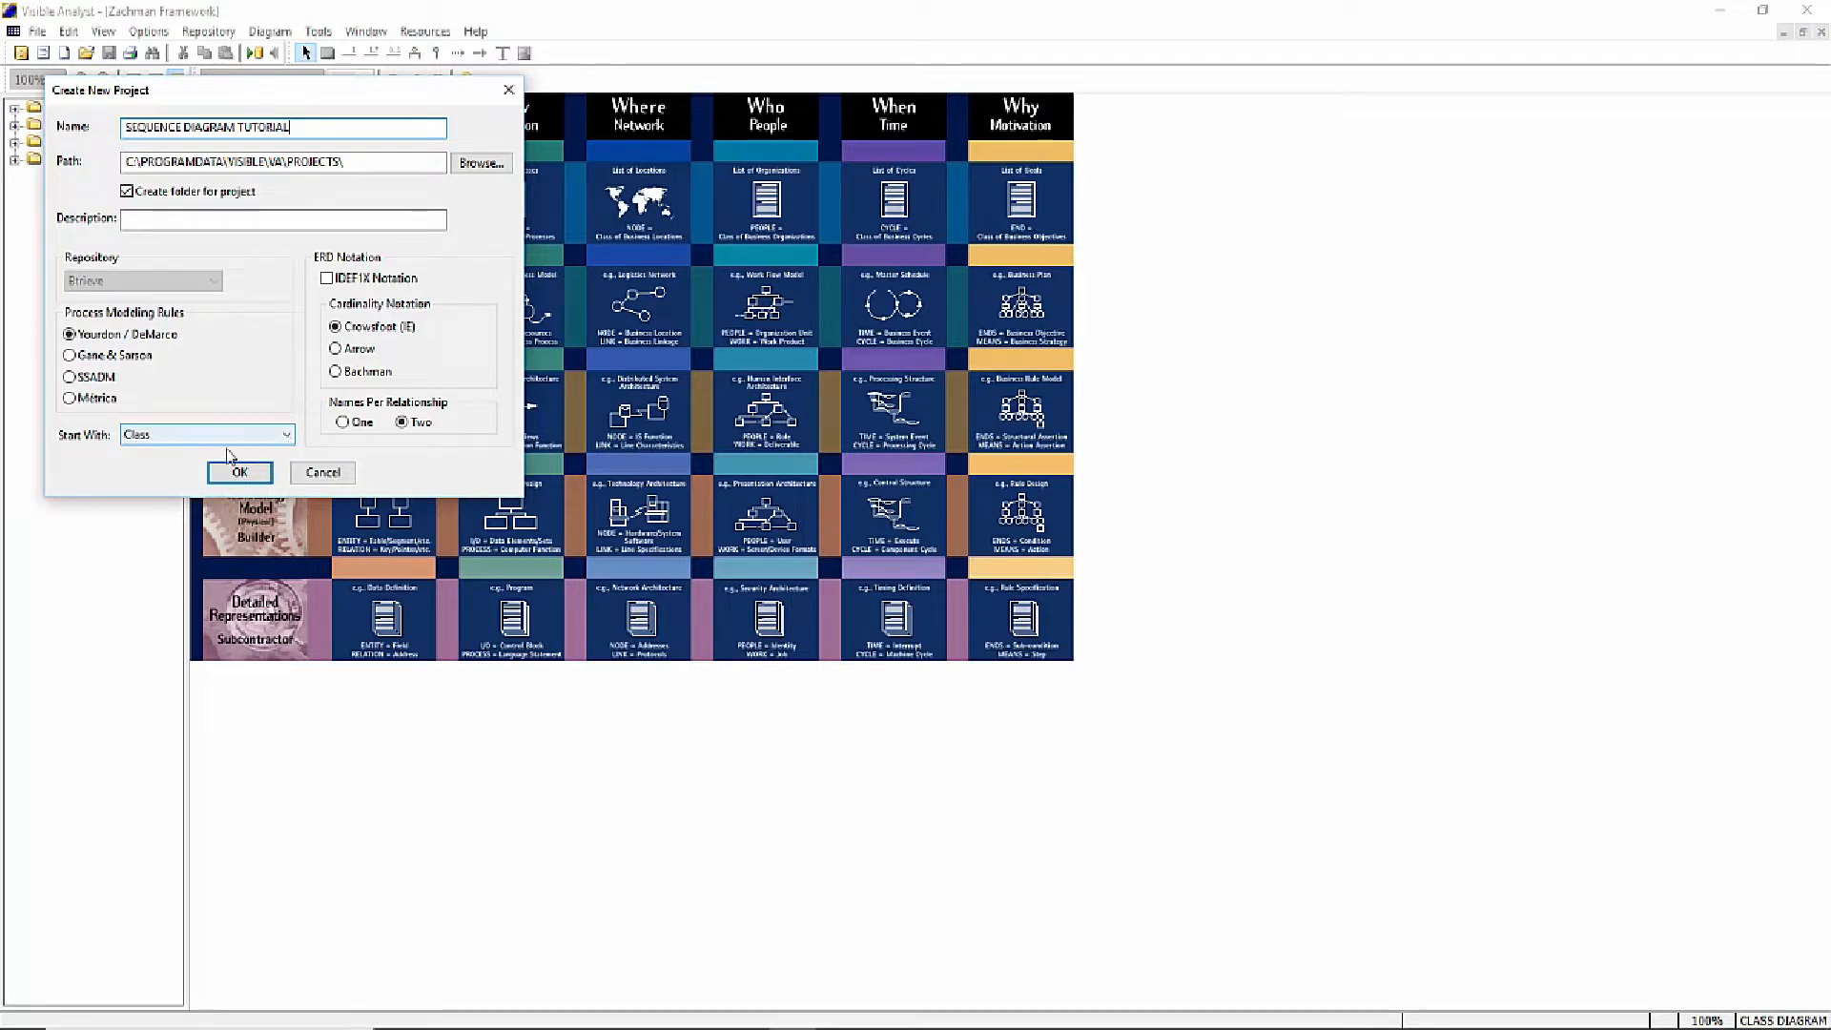
# - Set the project to start with a Sequence diagram and create it with a standard portrait Letter page
pyautogui.click(288, 437)
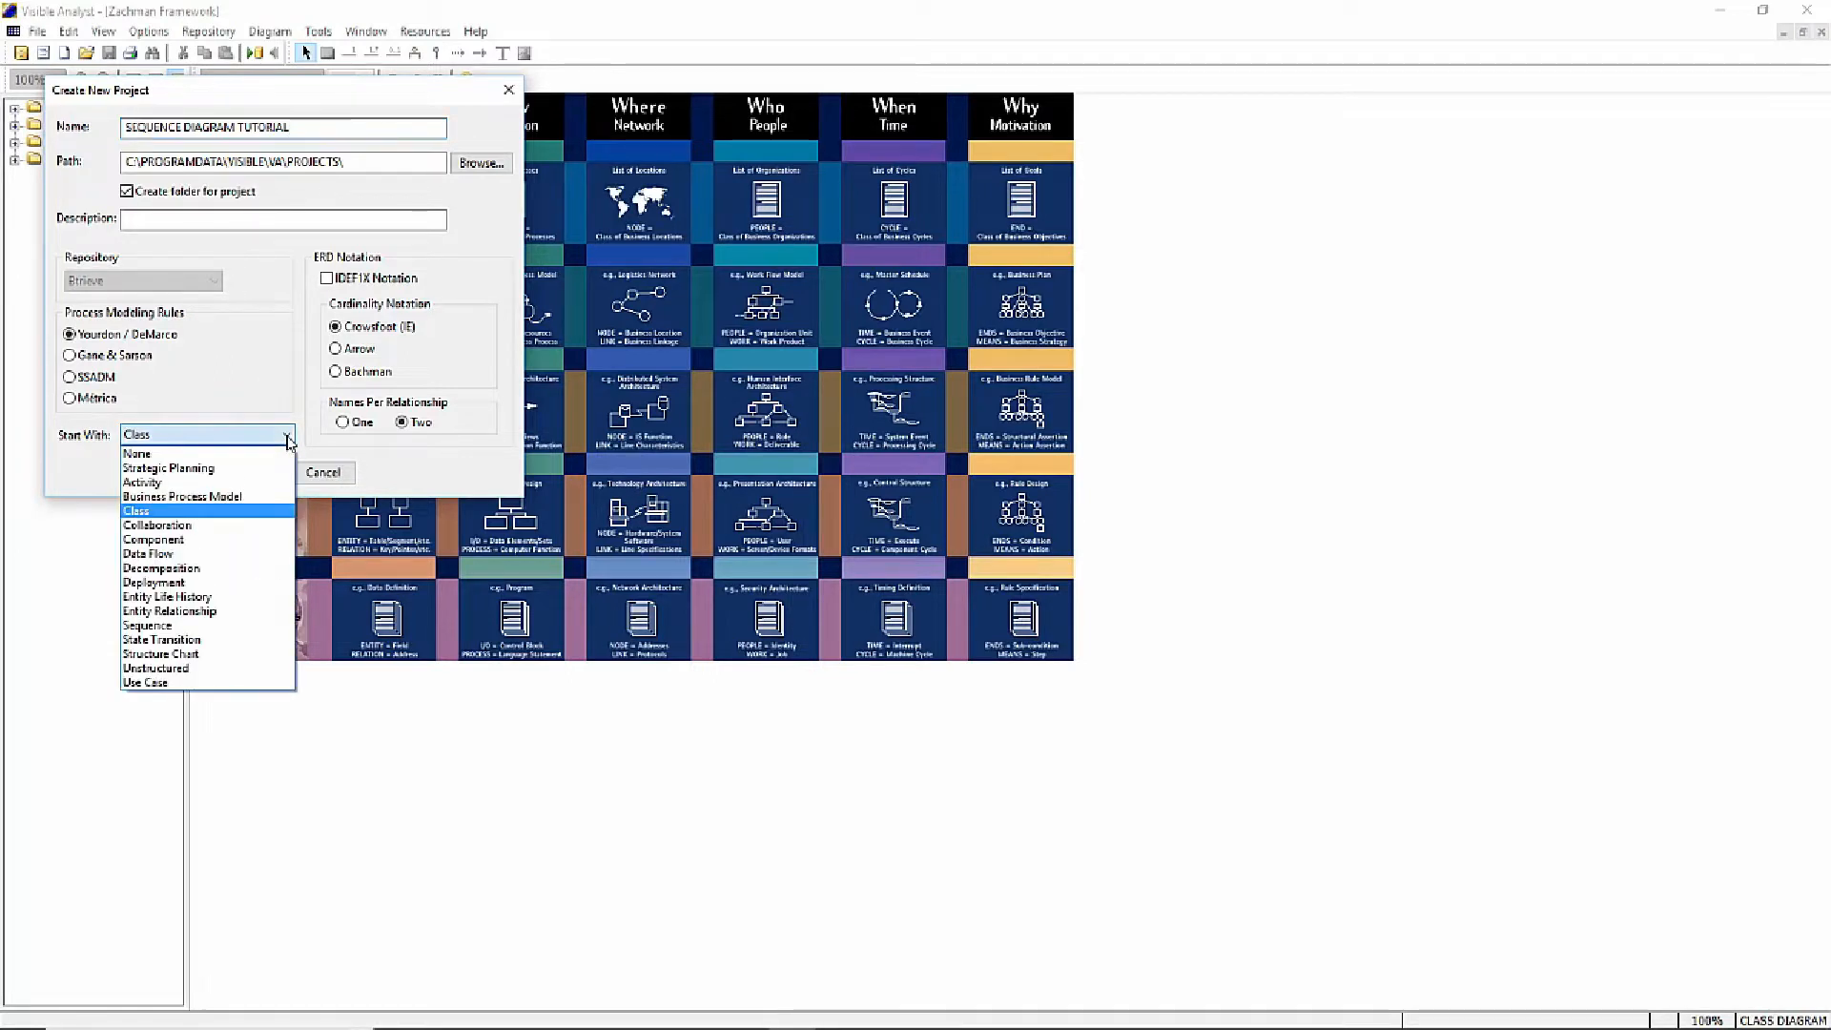
pyautogui.click(212, 625)
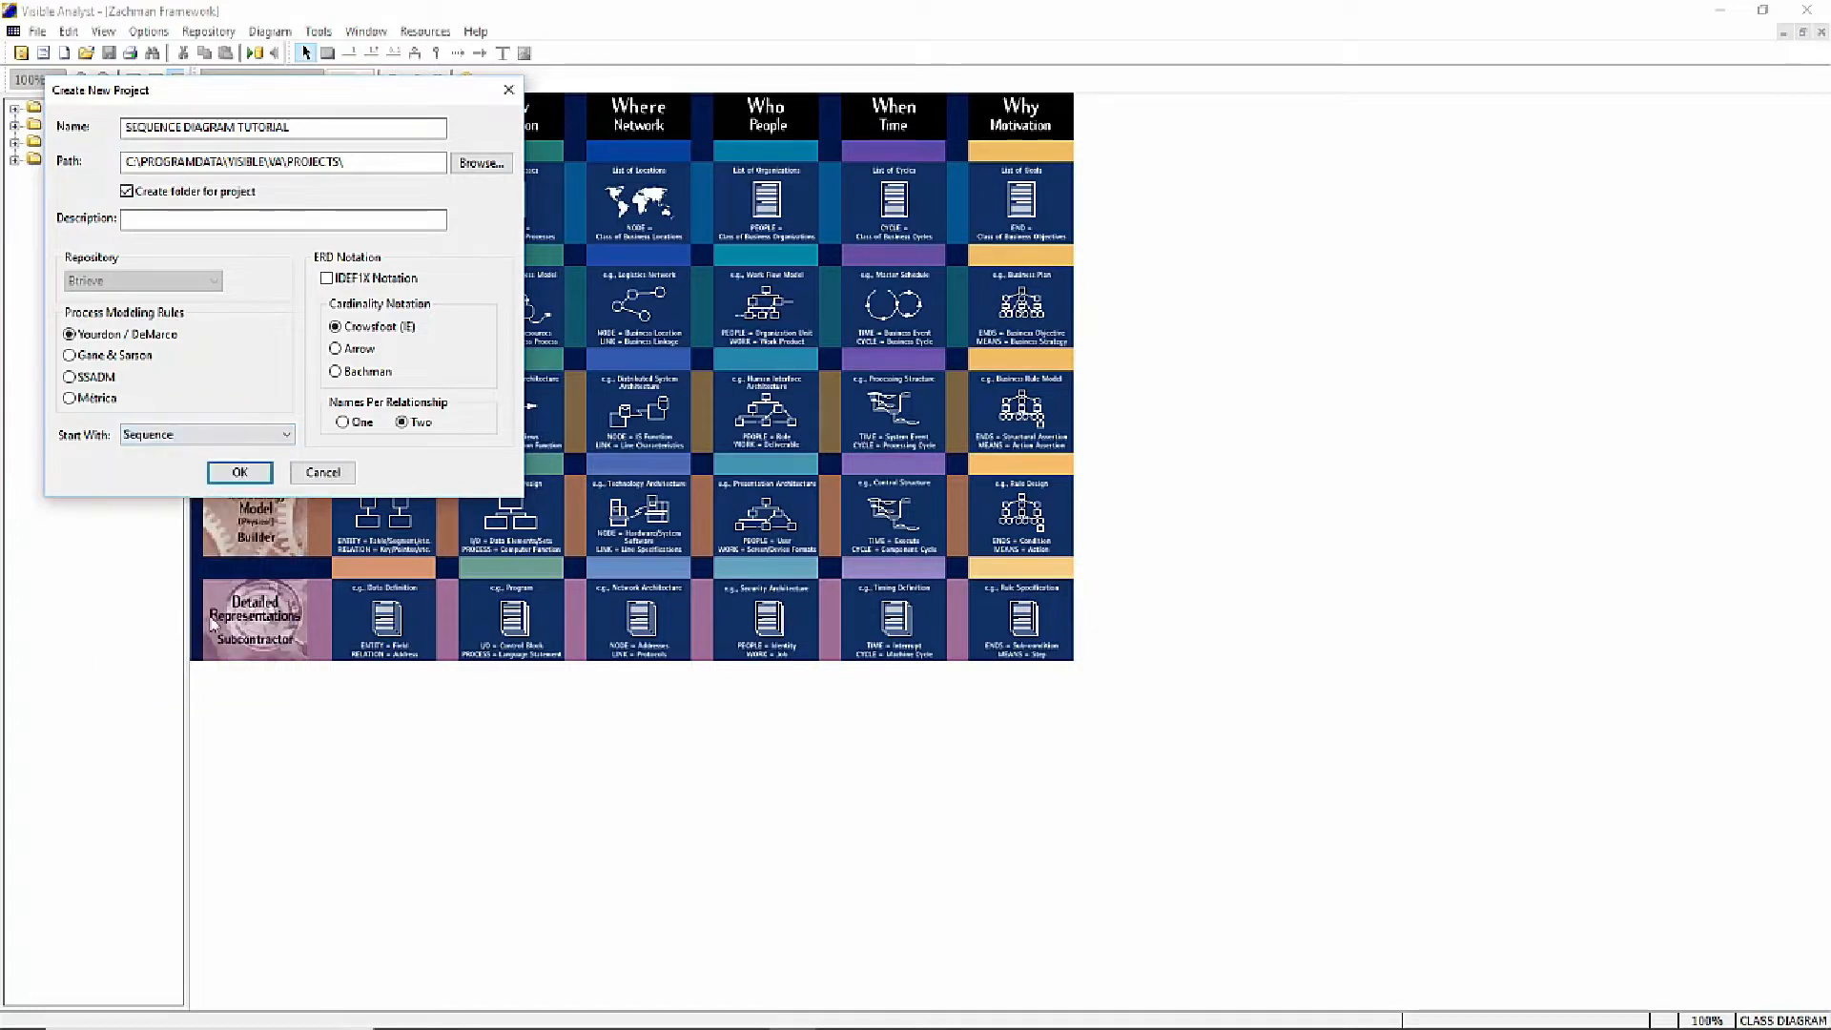
pyautogui.click(241, 474)
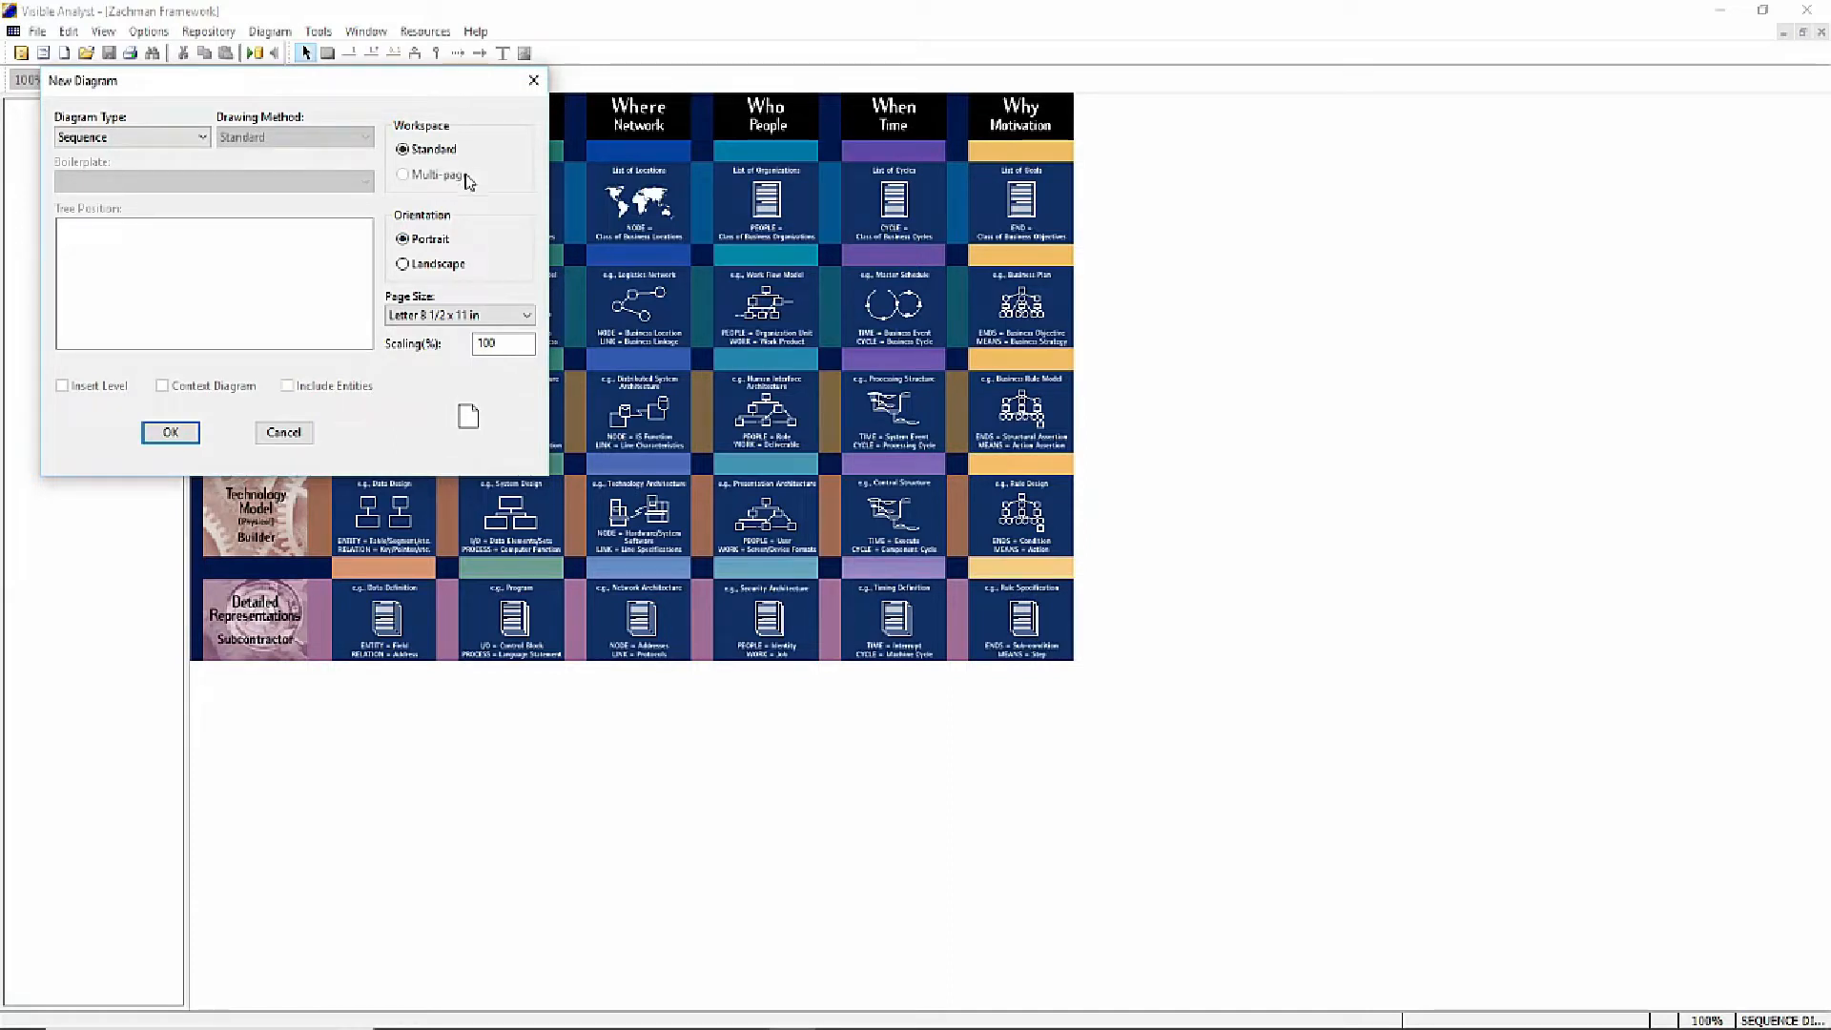
pyautogui.click(171, 435)
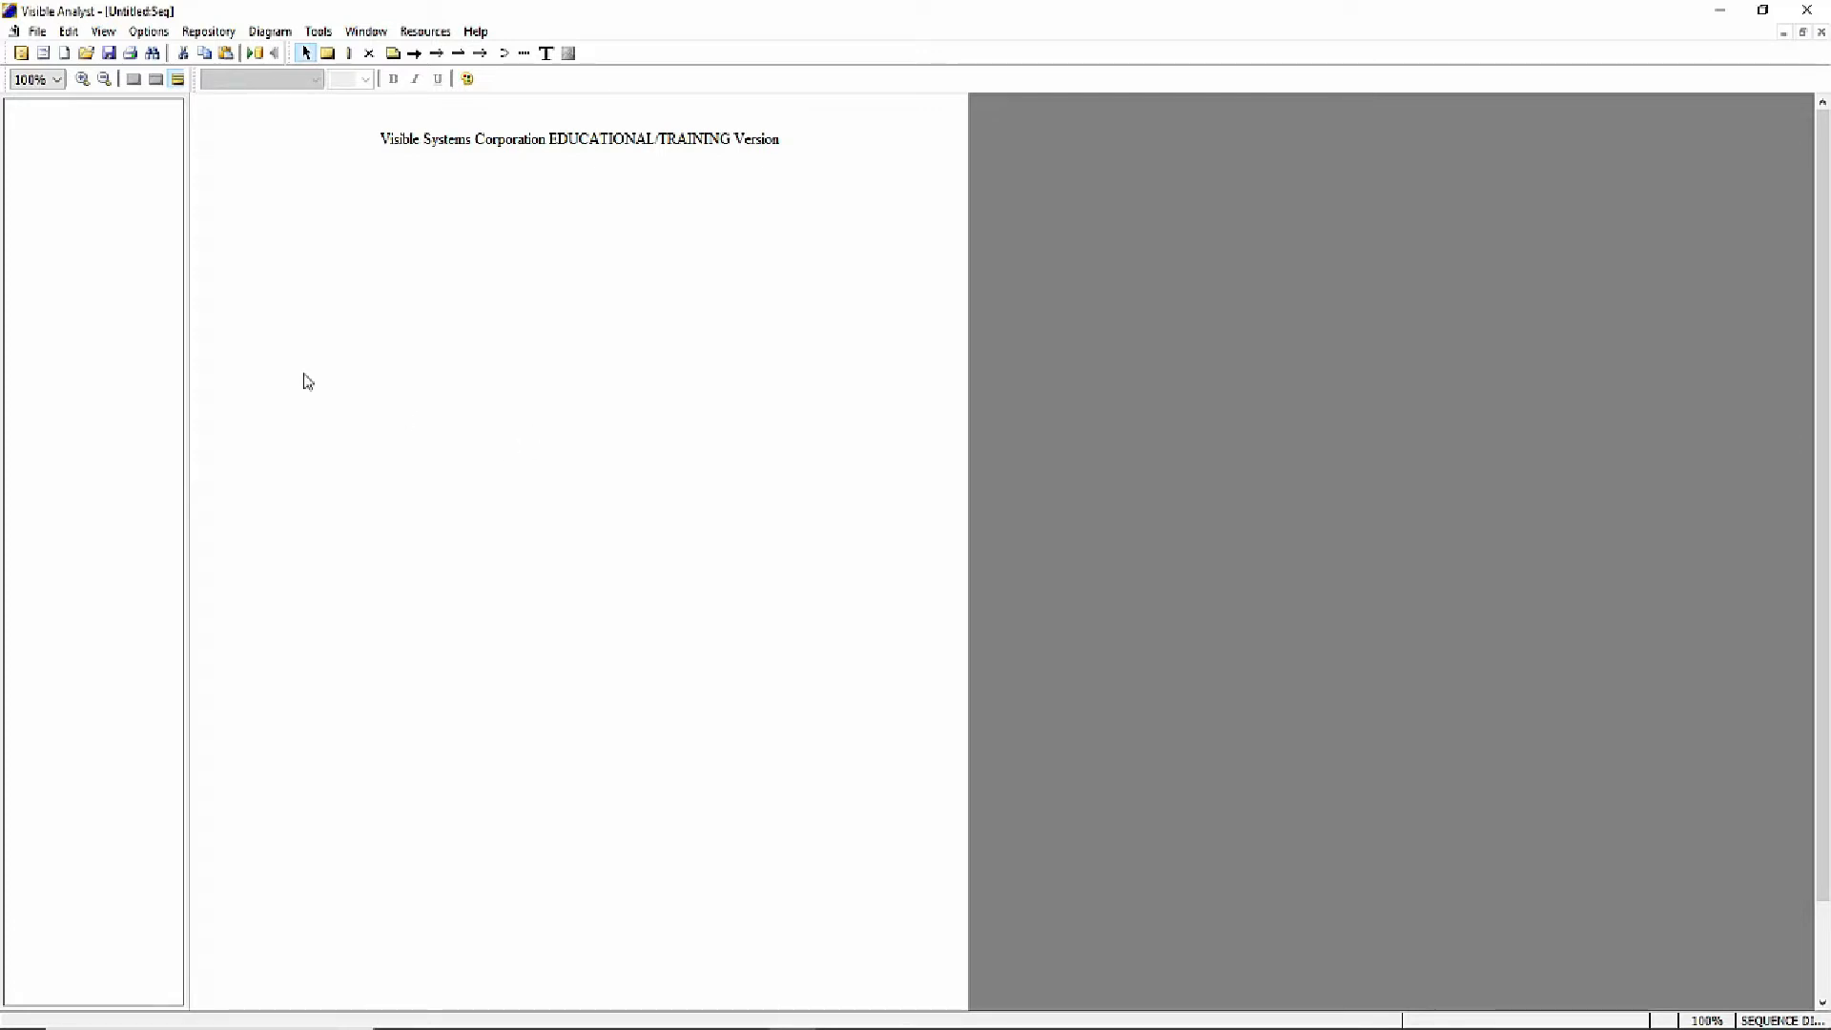
# - Place an object near the page's upper-left corner and label it with a new class named Application Entry Window
pyautogui.click(328, 52)
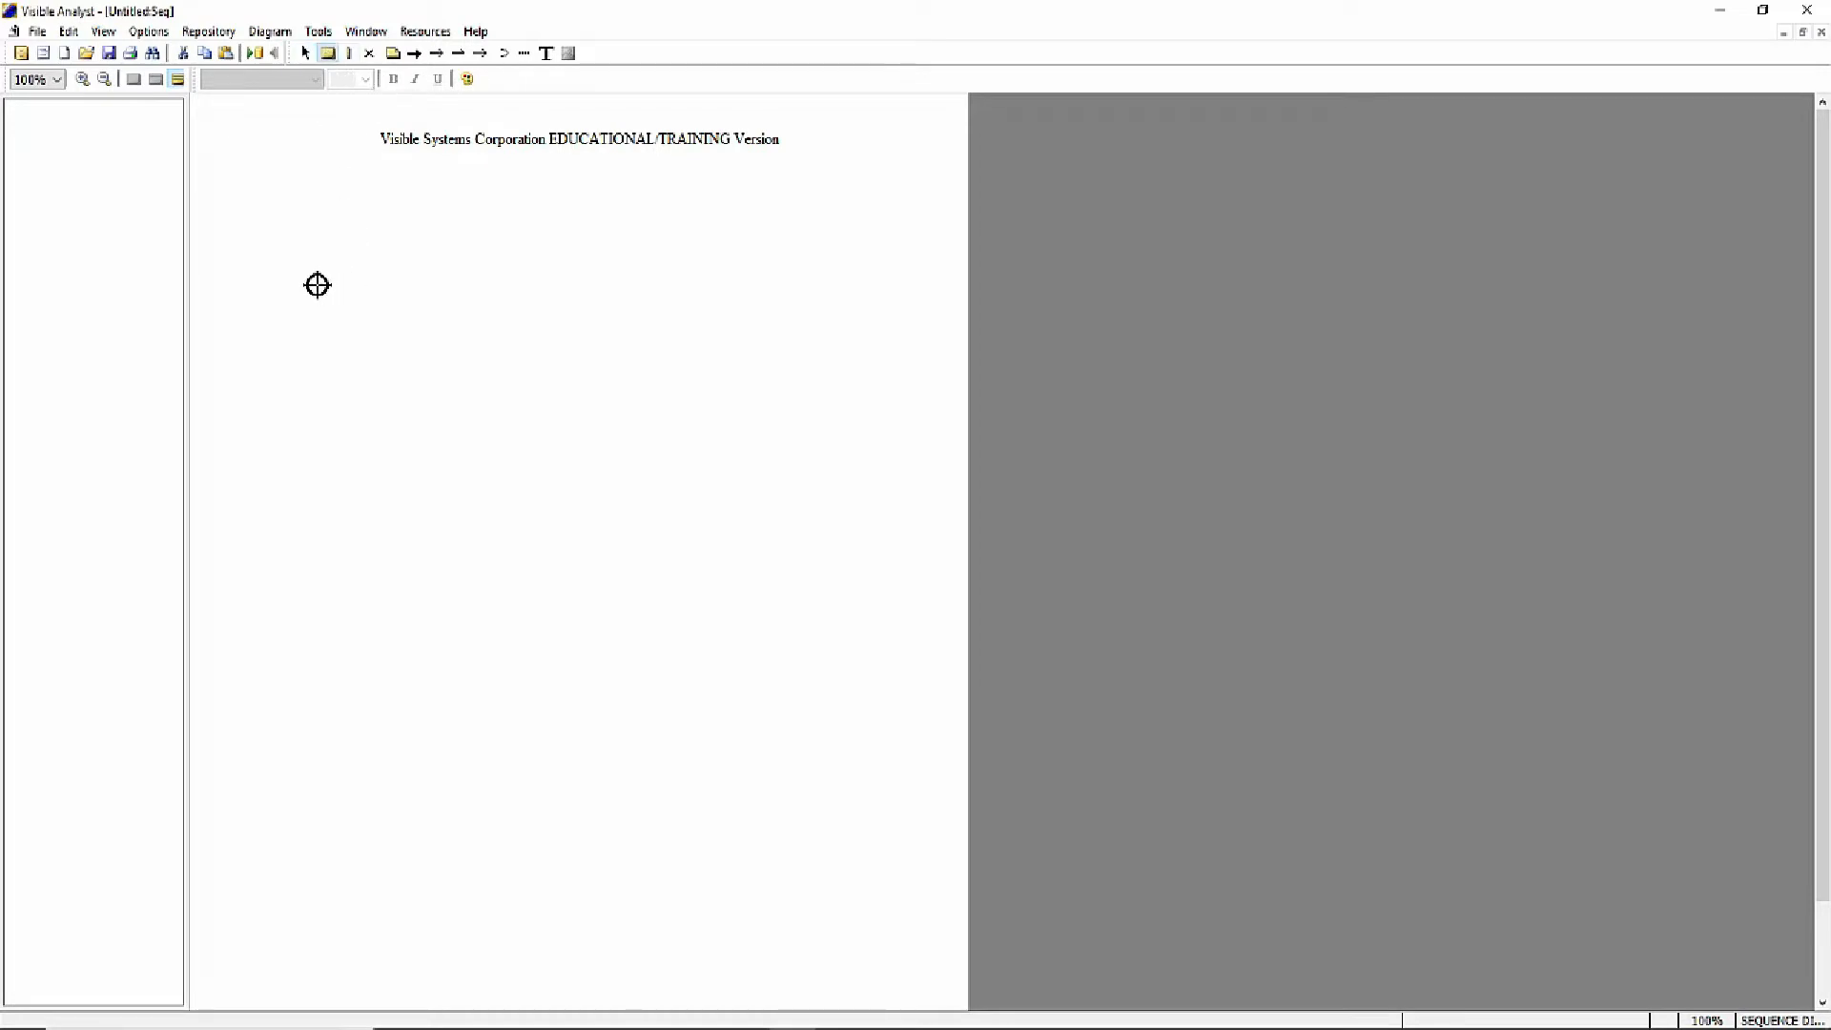
pyautogui.click(307, 253)
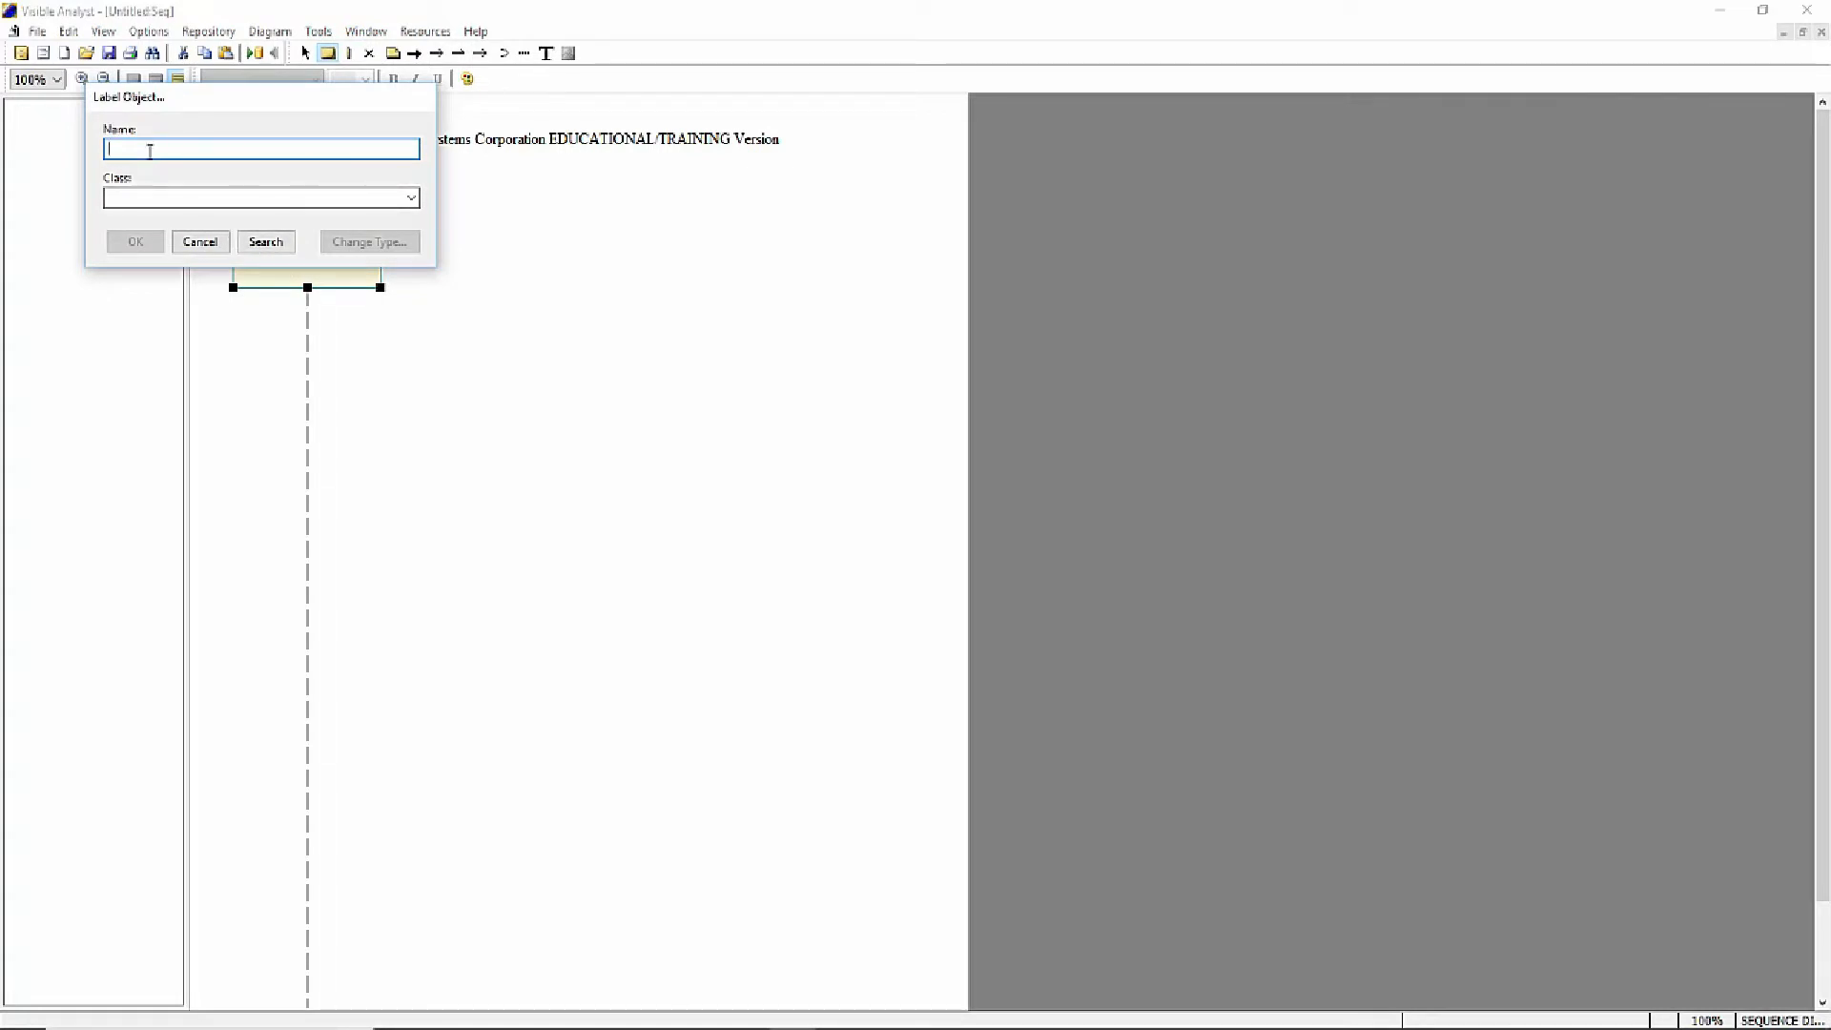
pyautogui.click(141, 200)
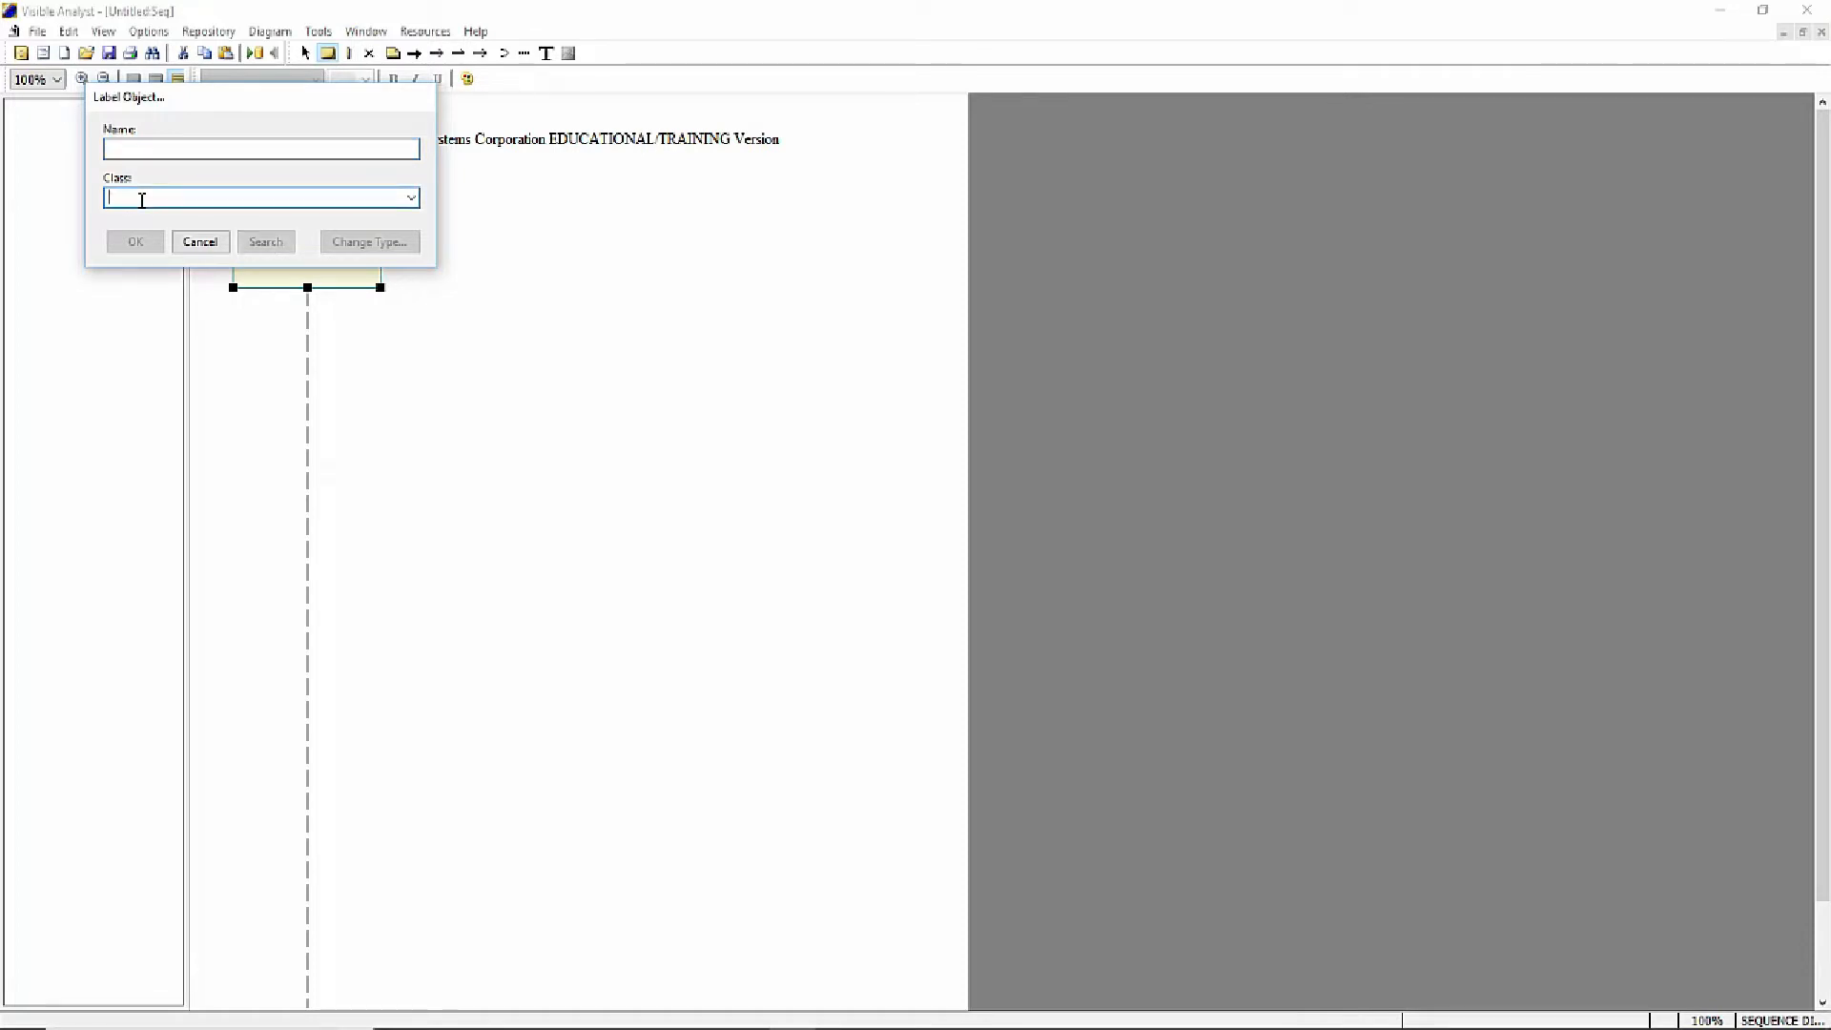
pyautogui.write('Applicatio')
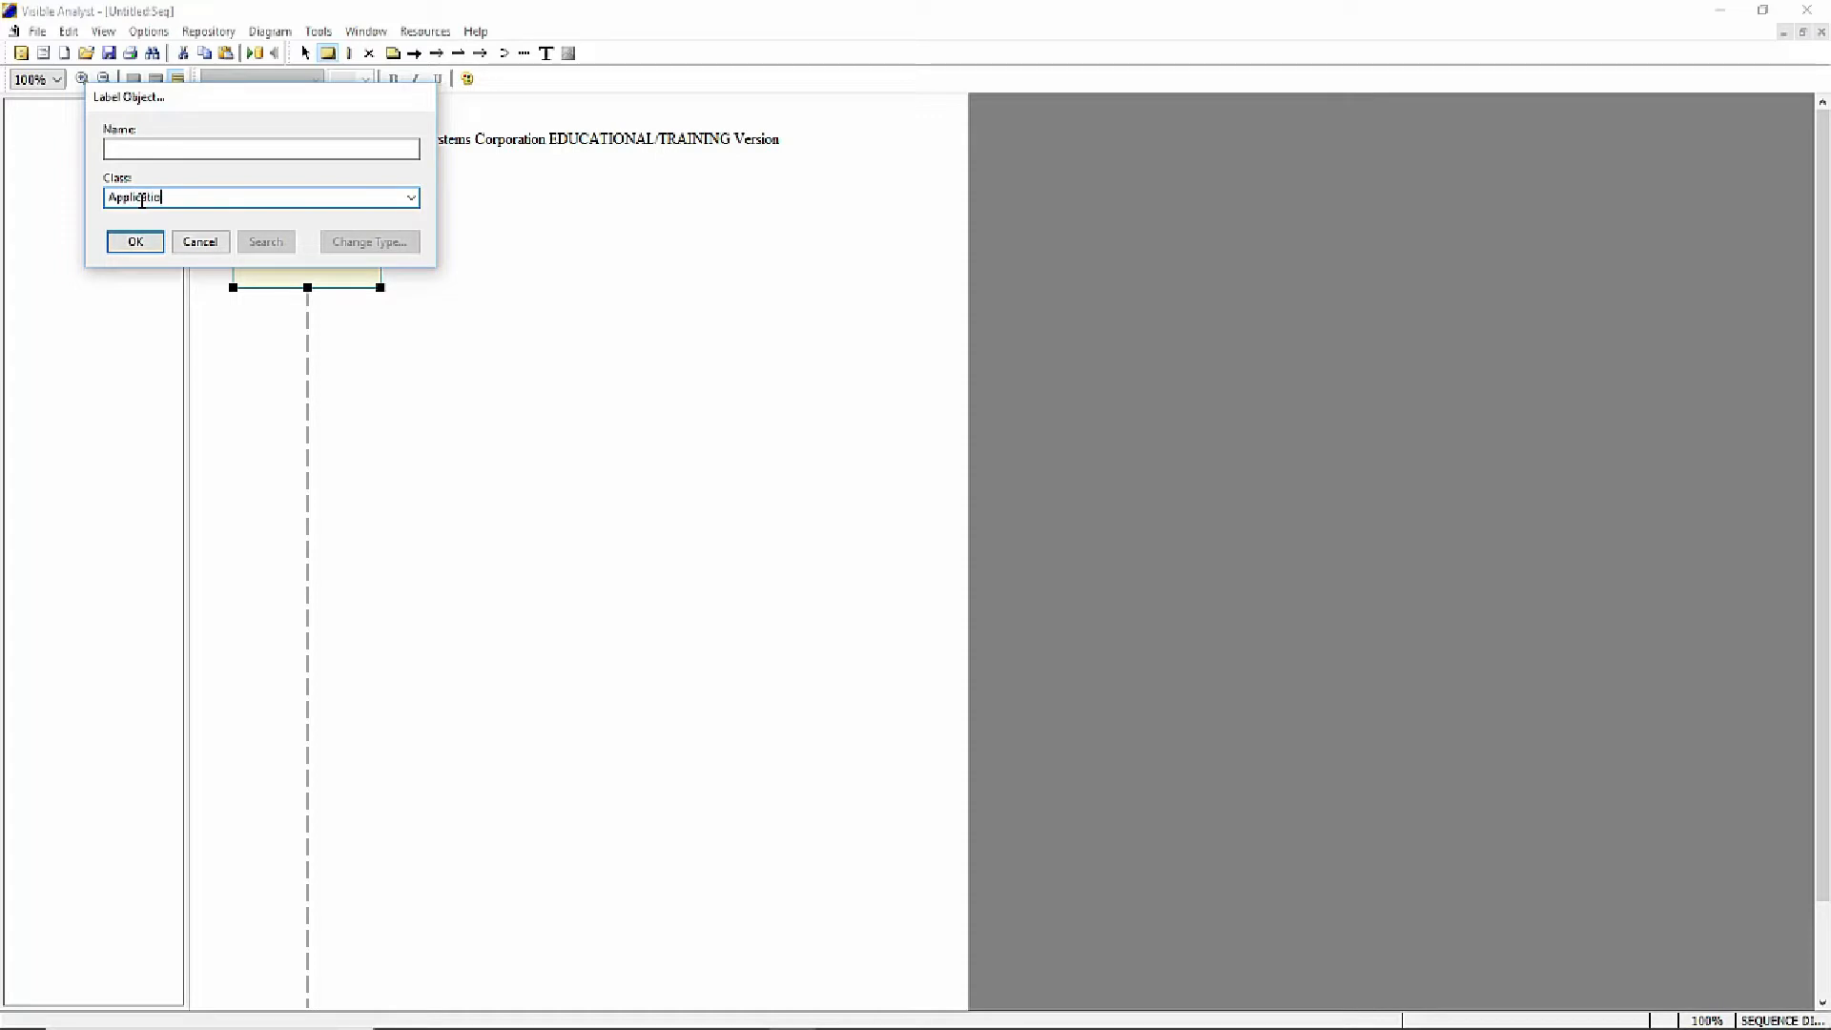
pyautogui.write('n Entry Window')
pyautogui.click(117, 245)
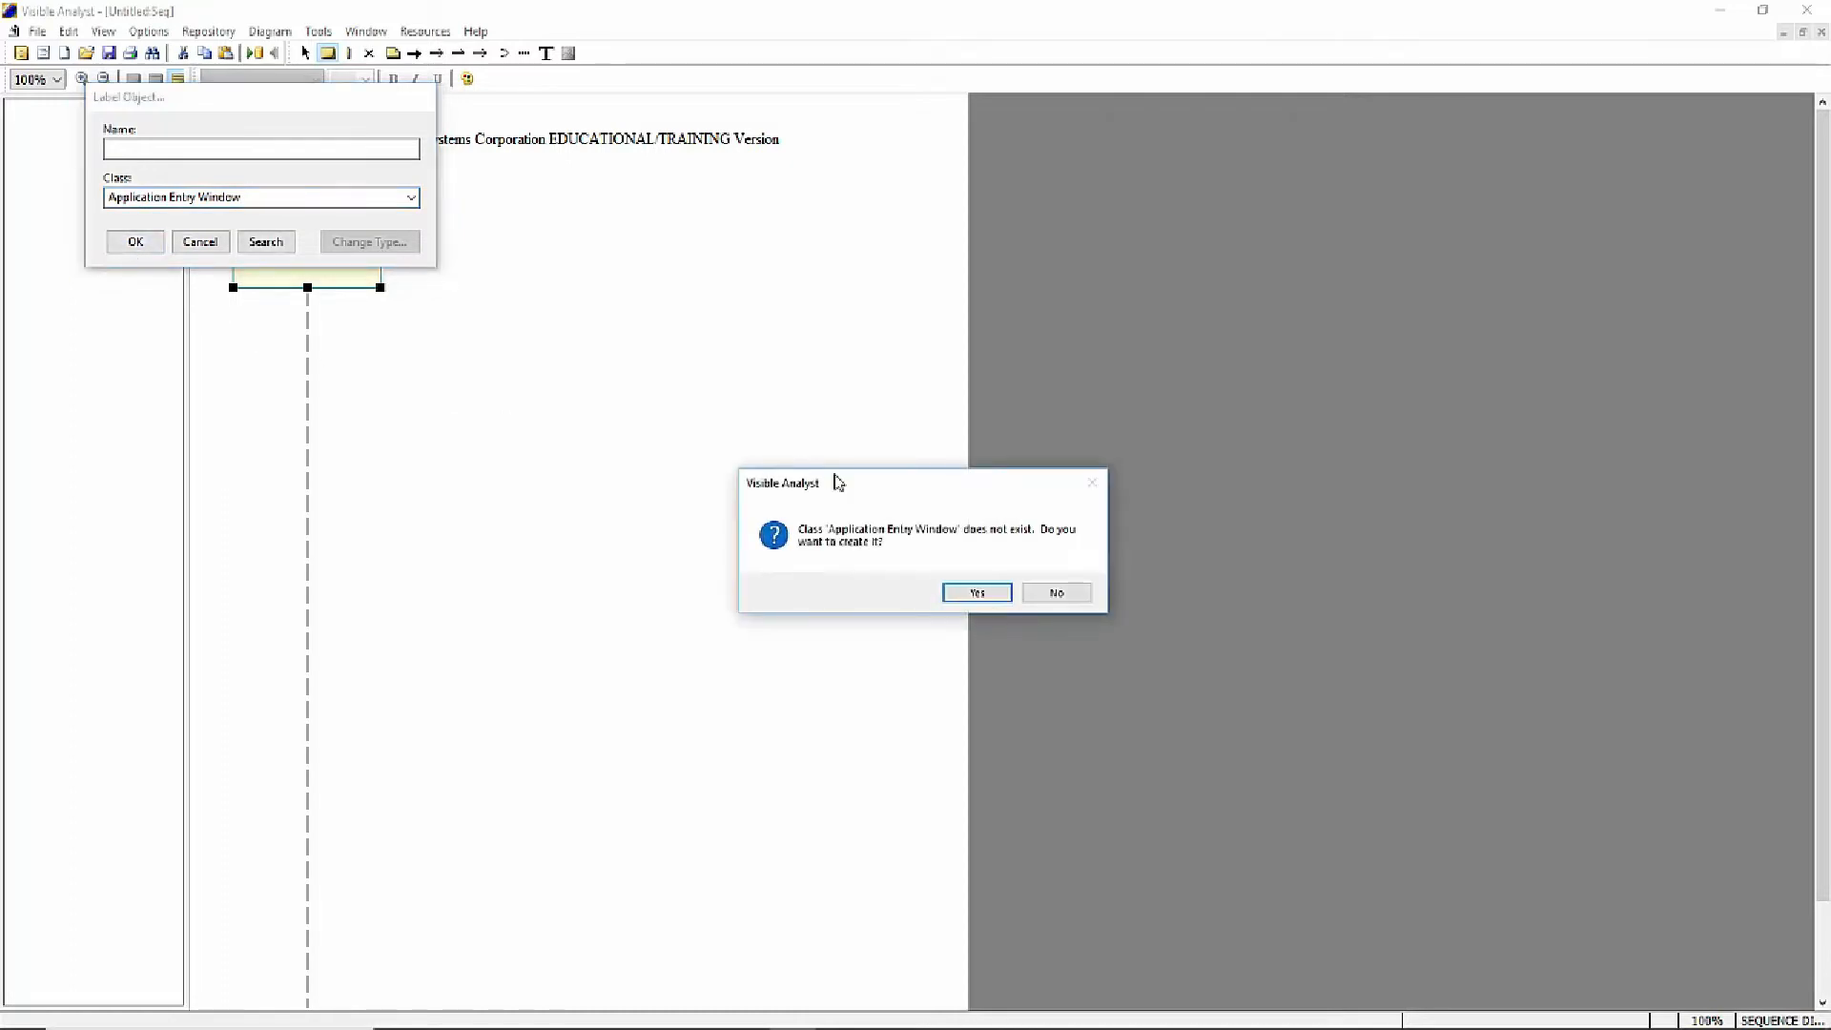
pyautogui.click(977, 592)
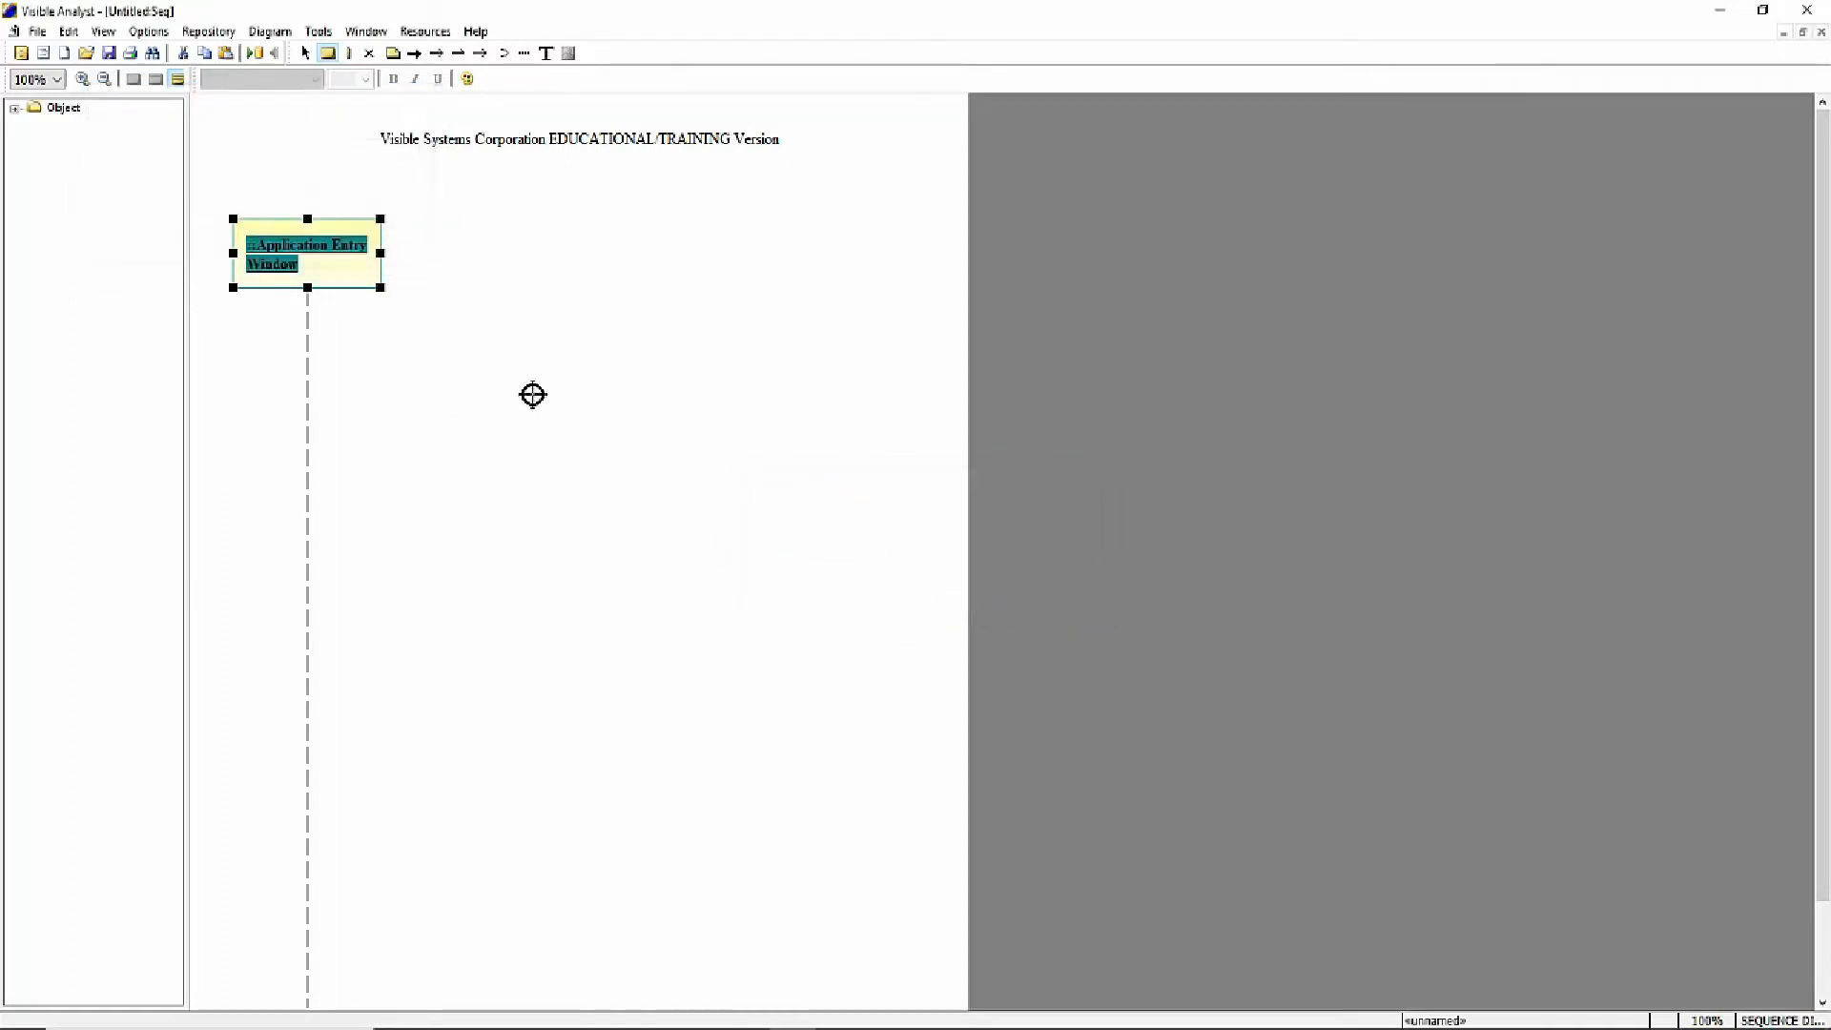
pyautogui.click(305, 53)
pyautogui.click(328, 192)
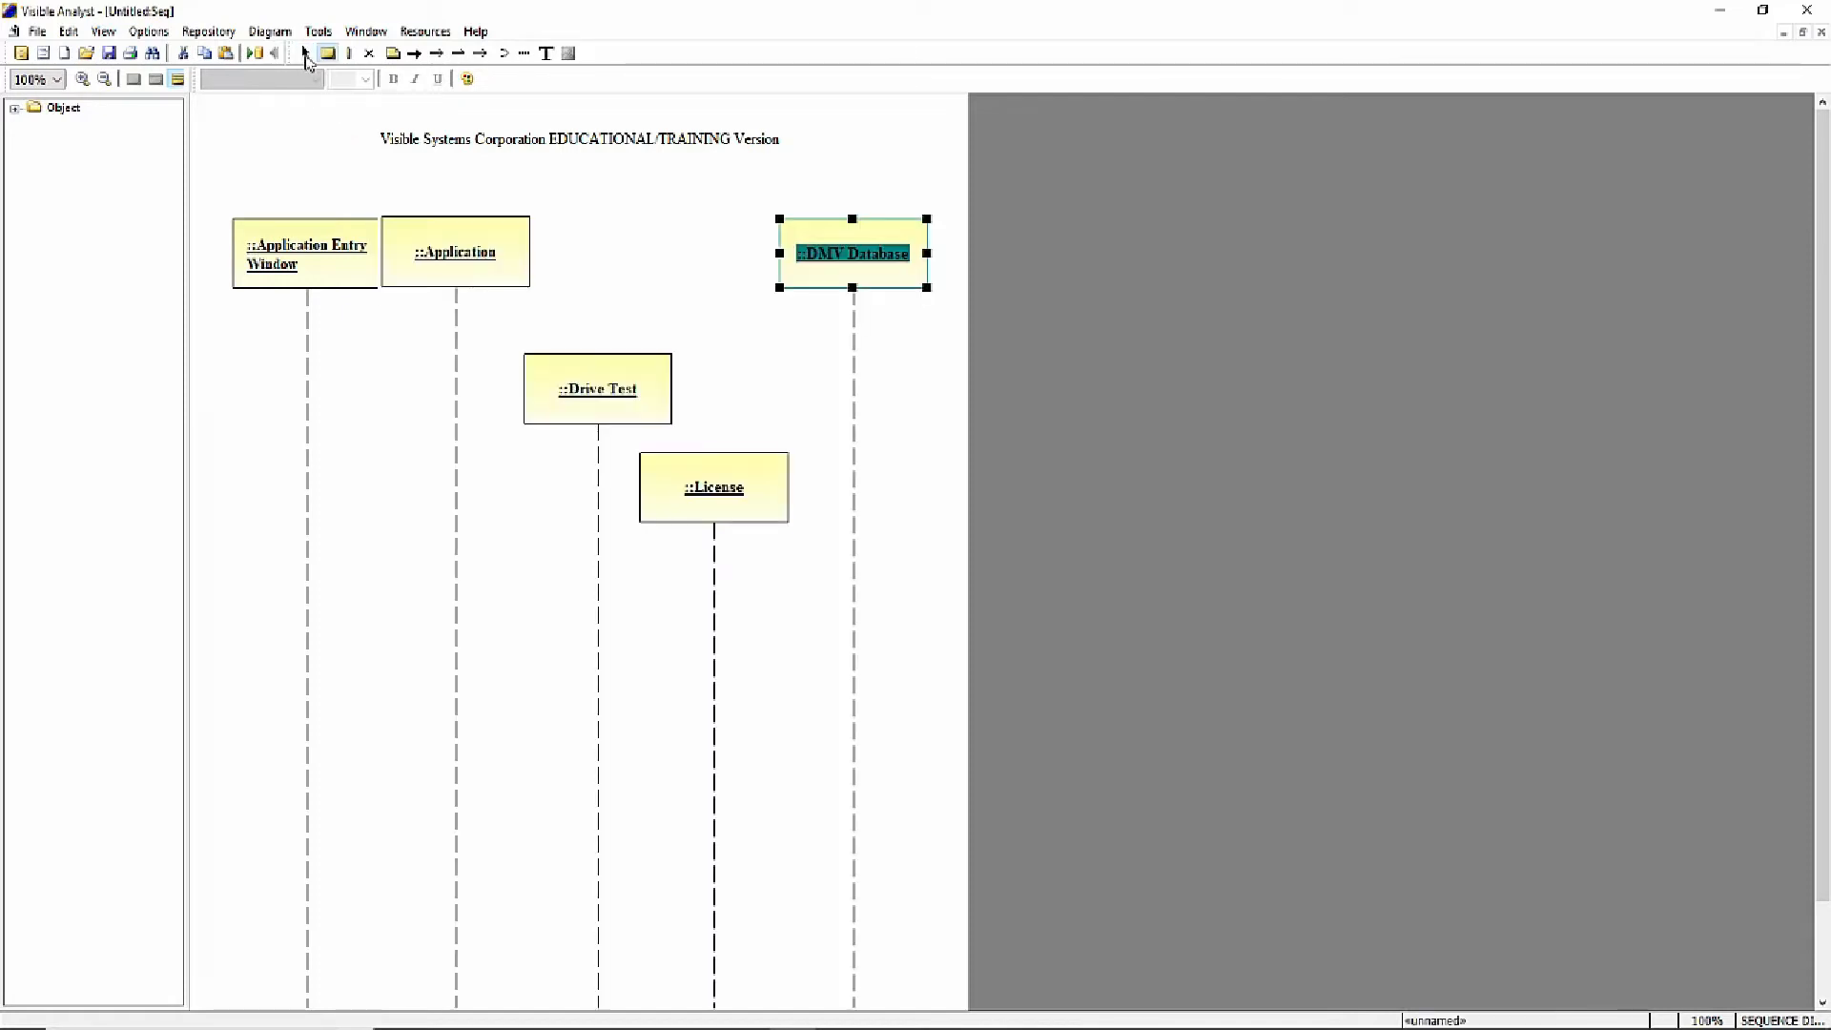
# - Move the Application Entry Window object slightly left to leave a gap before the Application object
pyautogui.click(305, 53)
pyautogui.moveTo(294, 253); pyautogui.dragTo(280, 257)
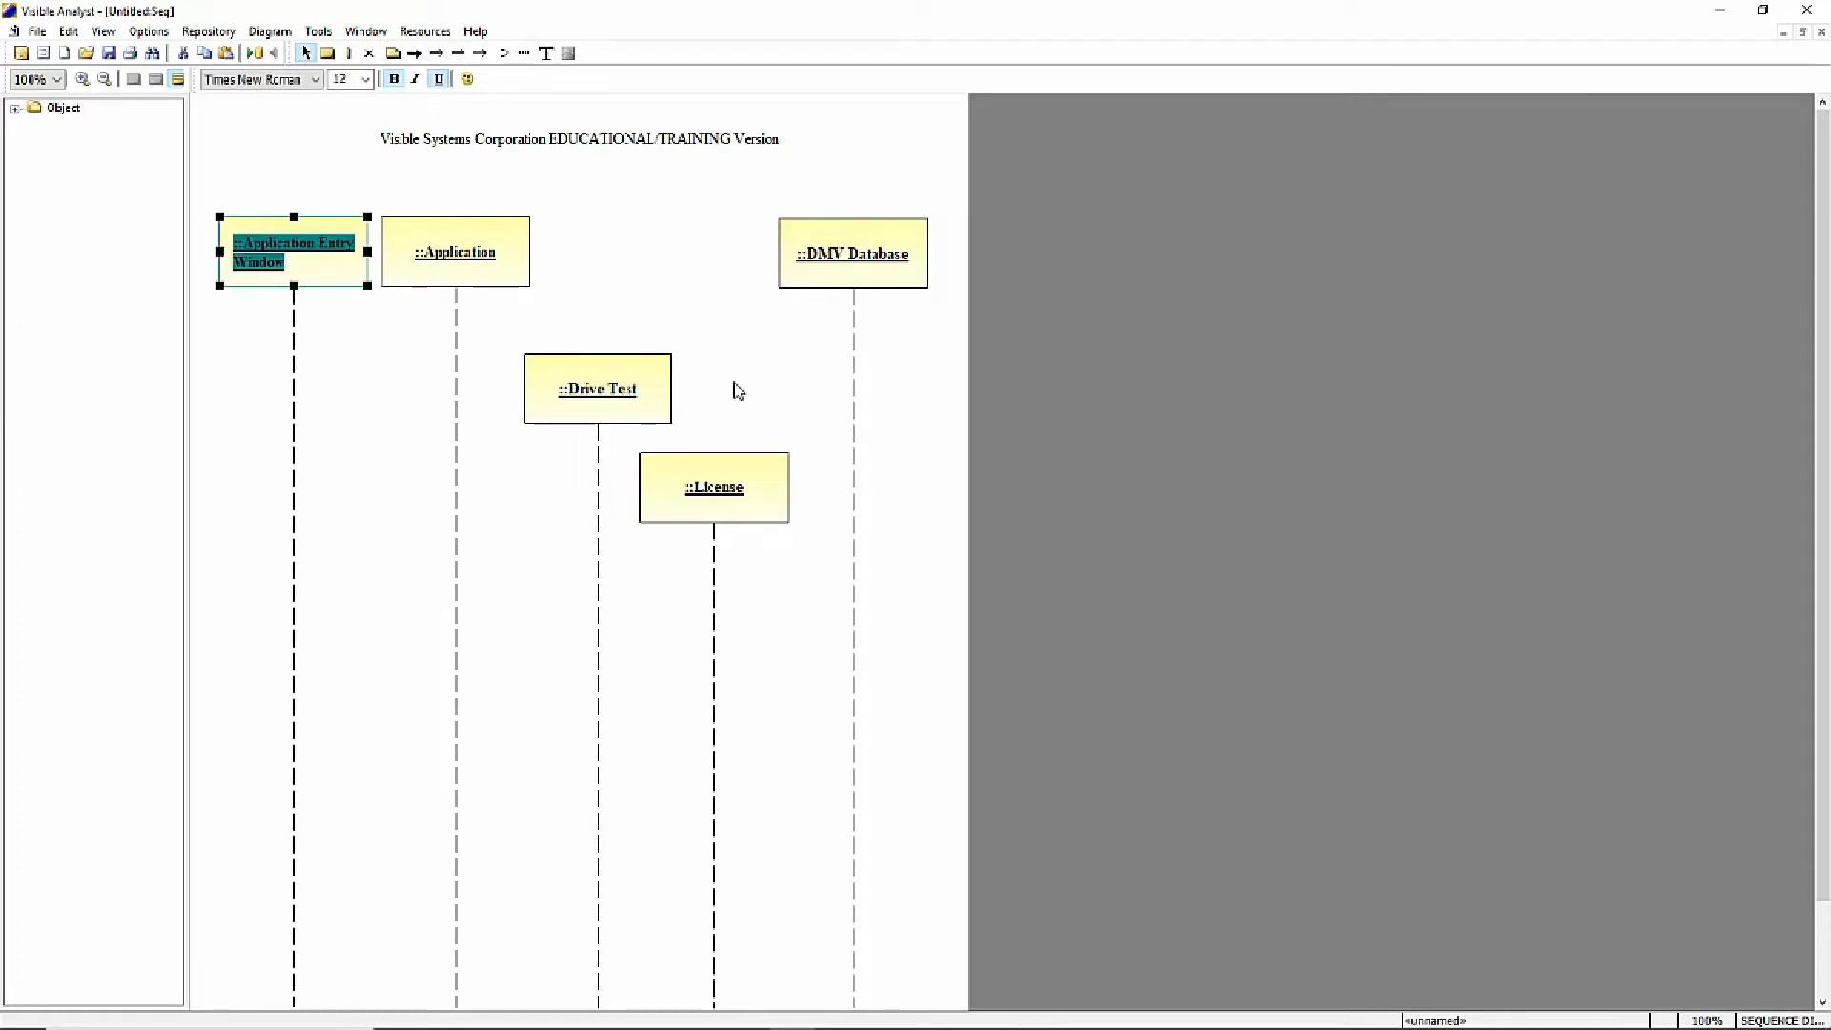
pyautogui.click(643, 189)
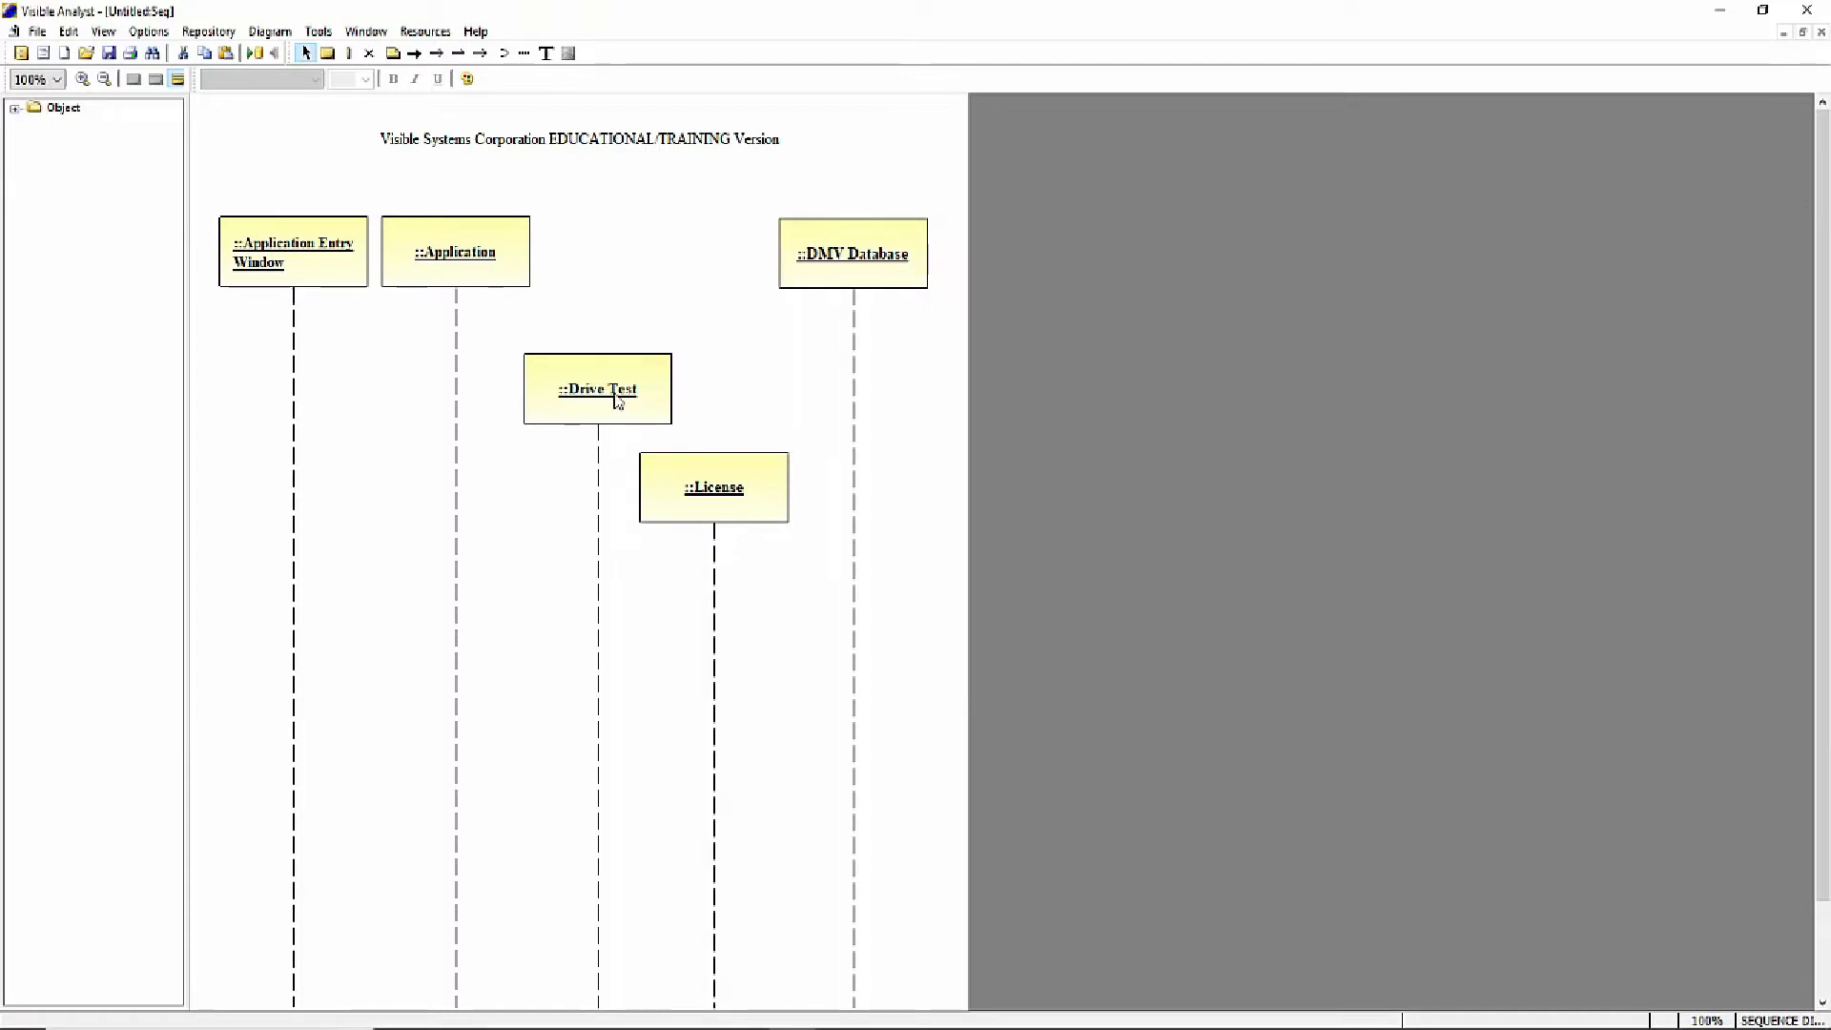
# - Shift the Drive Test object slightly left and the License object slightly right to separate their lifelines
pyautogui.moveTo(600, 401); pyautogui.dragTo(592, 397)
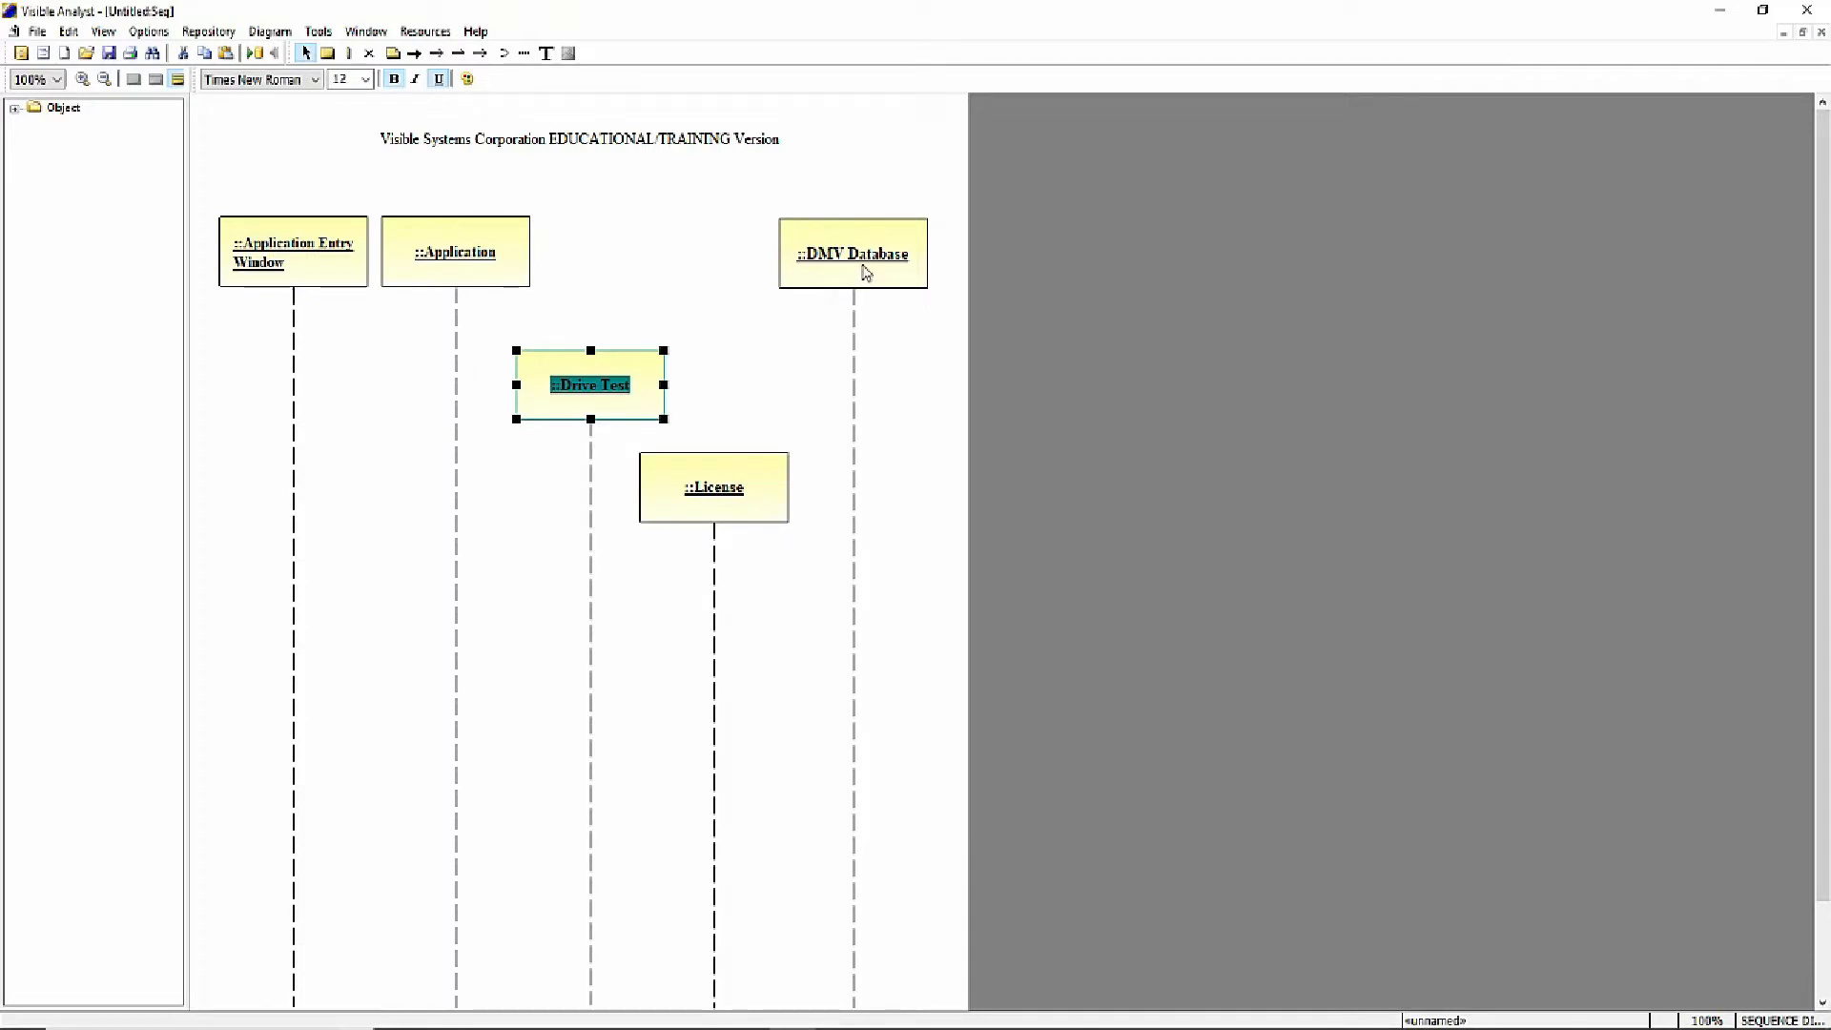
pyautogui.click(678, 318)
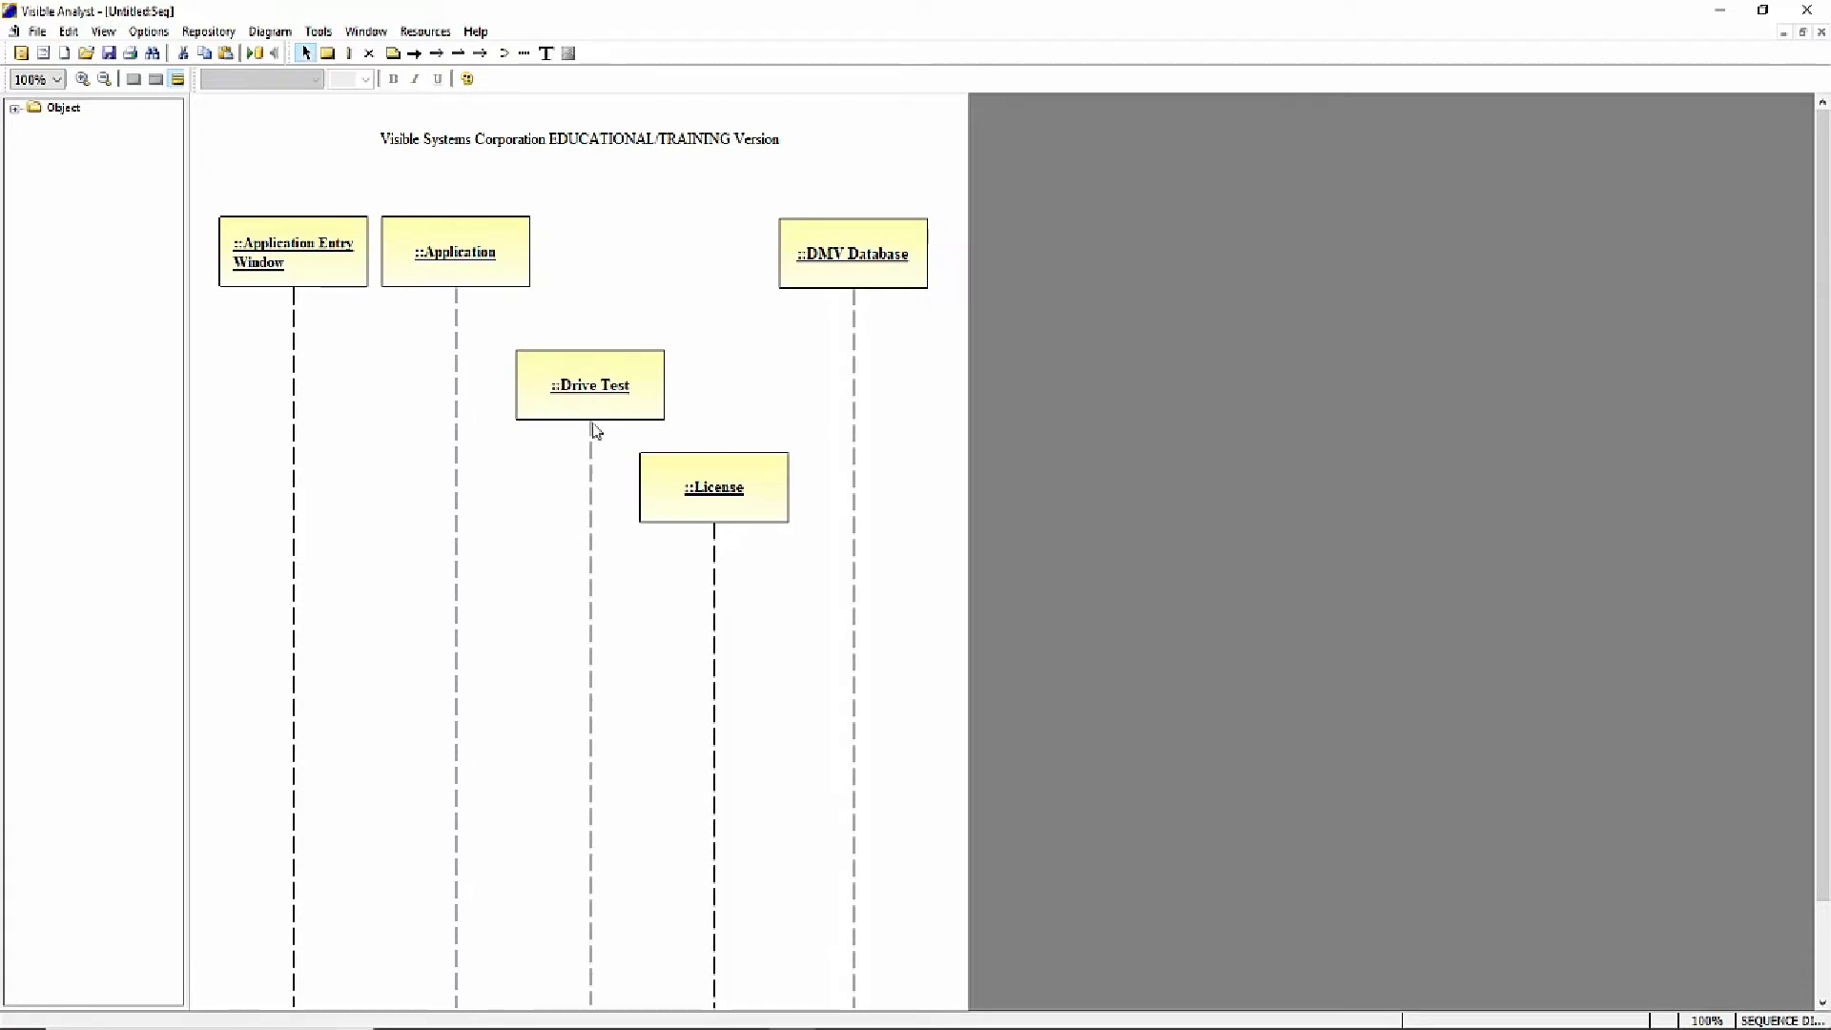
pyautogui.moveTo(585, 399); pyautogui.dragTo(576, 402)
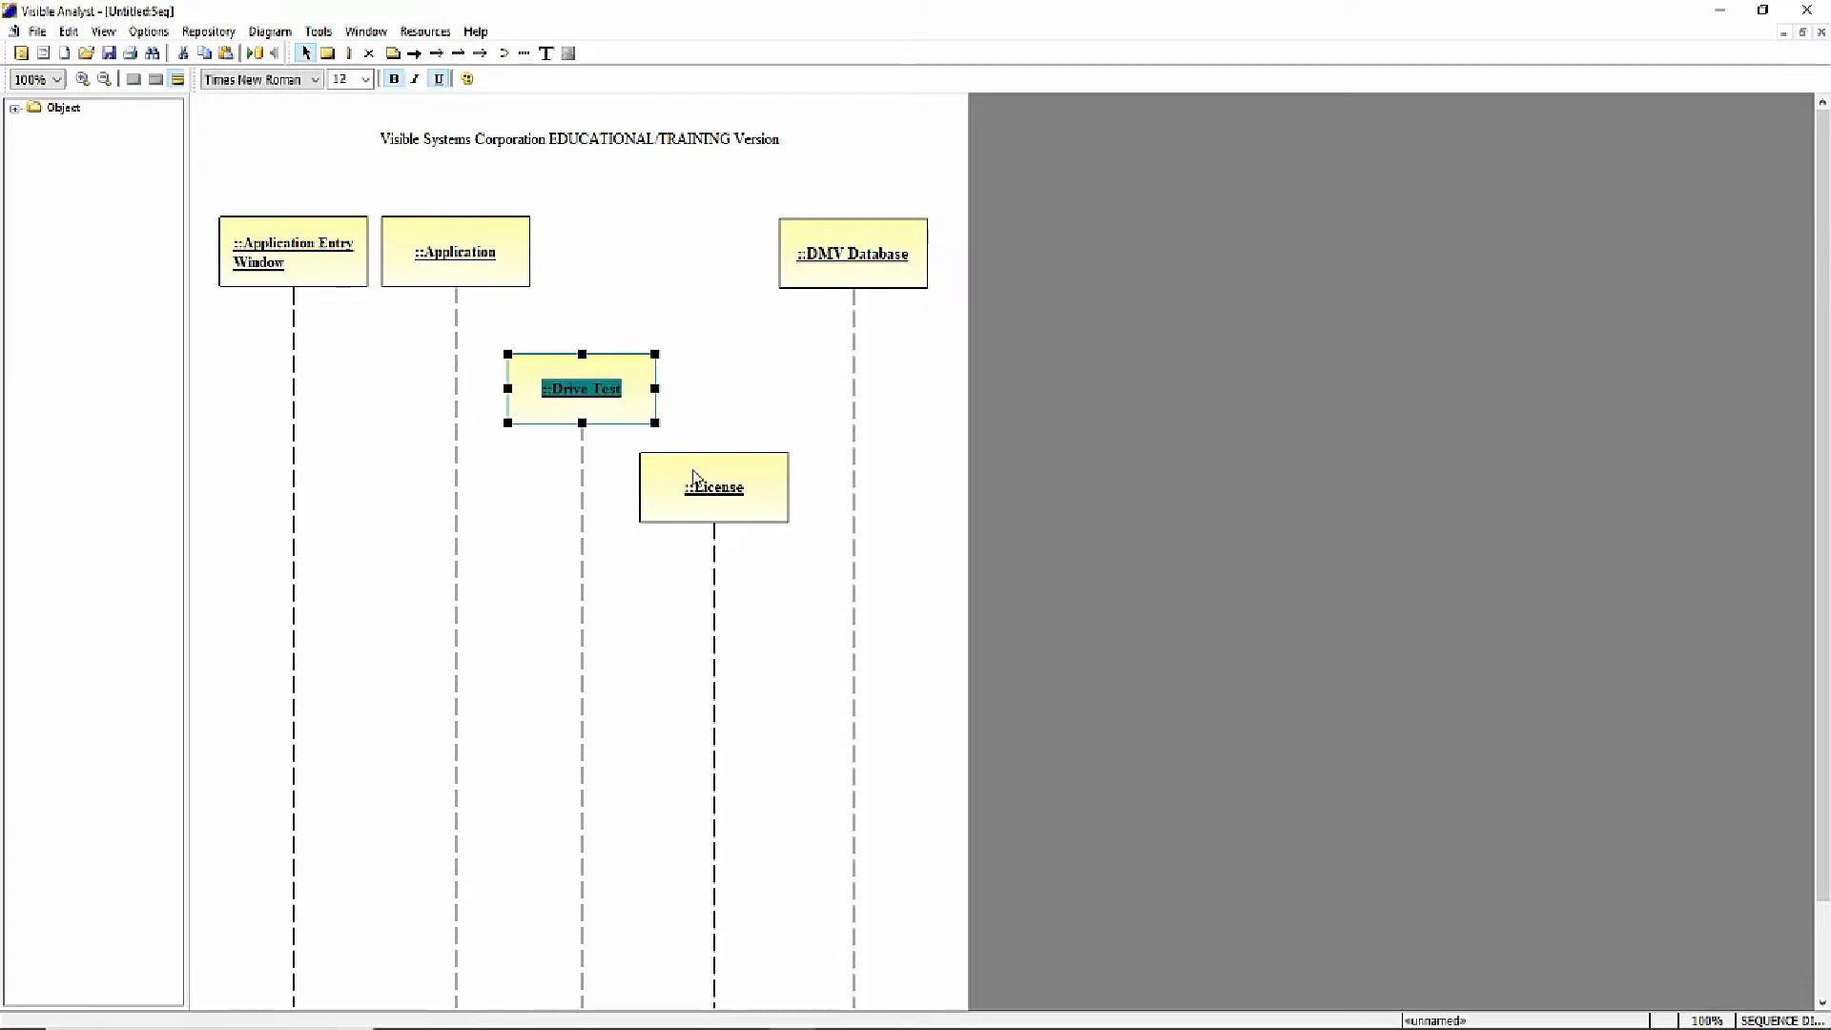
pyautogui.click(695, 470)
pyautogui.moveTo(695, 471); pyautogui.dragTo(703, 471)
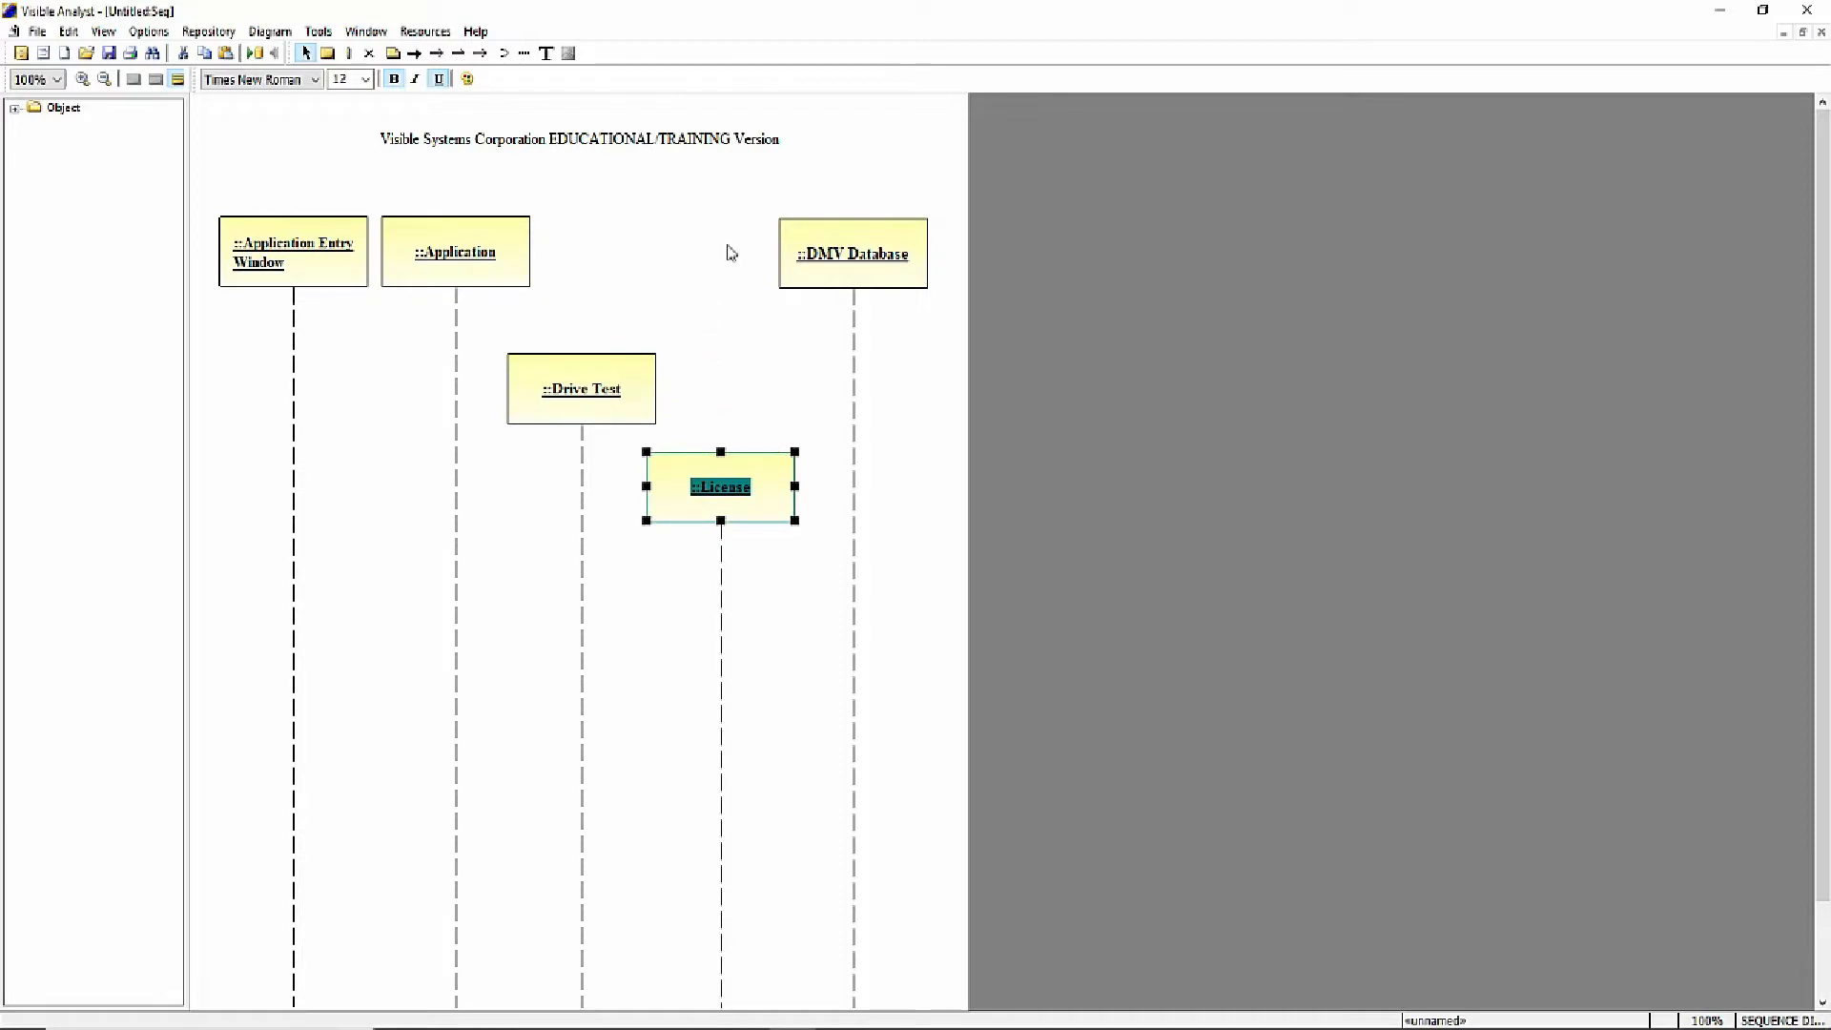
pyautogui.click(685, 191)
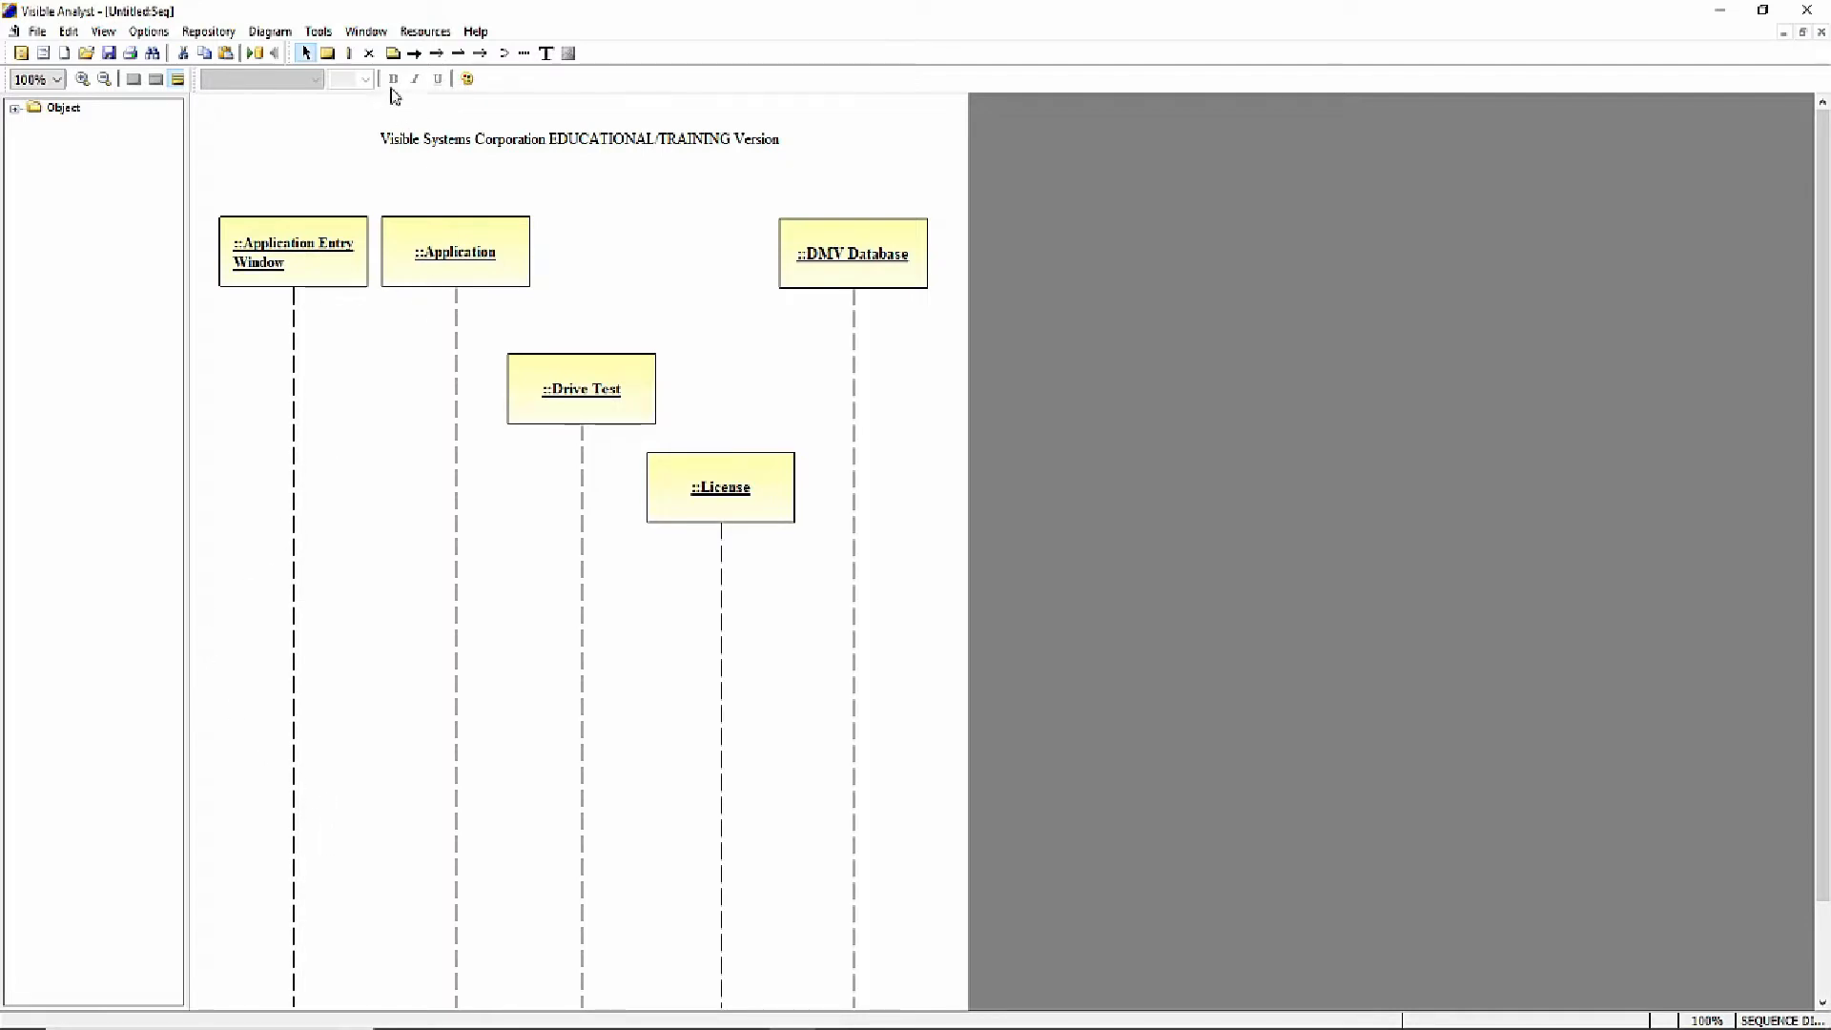
# - Add an activation to the Application Entry Window lifeline and extend it downward to more than twice its length
pyautogui.click(350, 56)
pyautogui.click(294, 445)
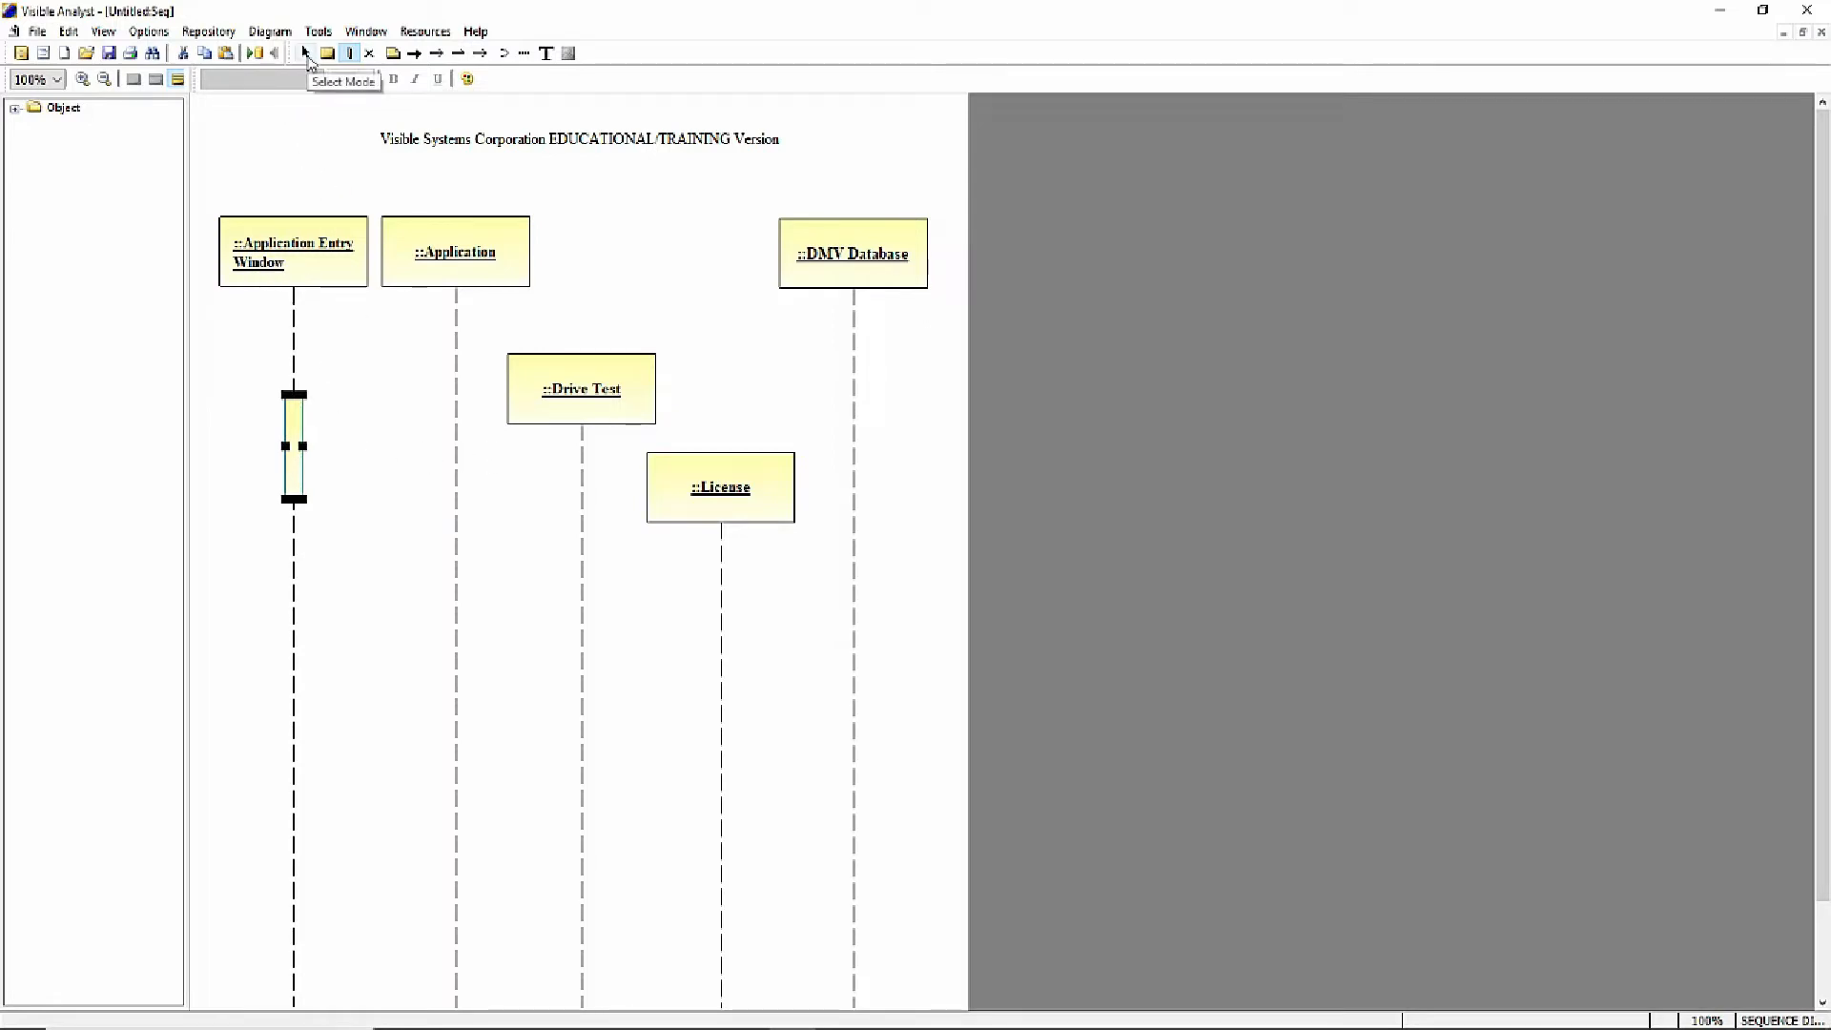
pyautogui.click(306, 54)
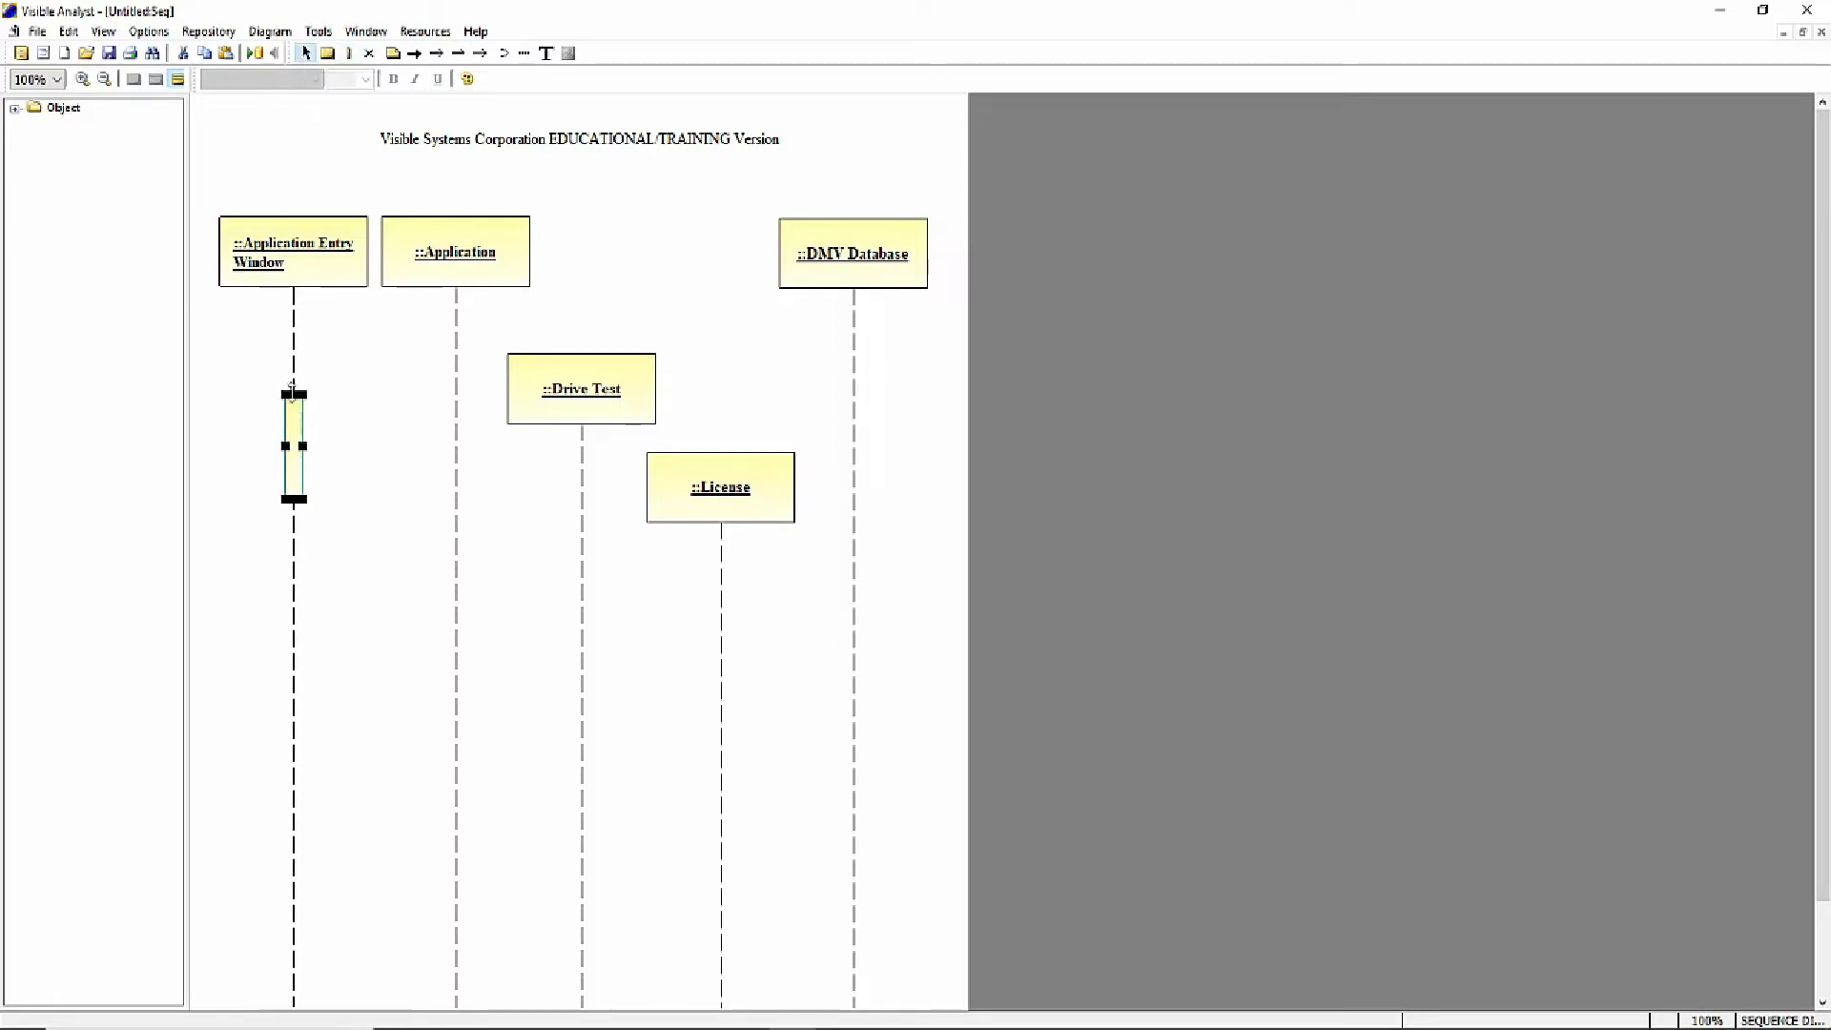
pyautogui.moveTo(294, 499); pyautogui.dragTo(289, 641)
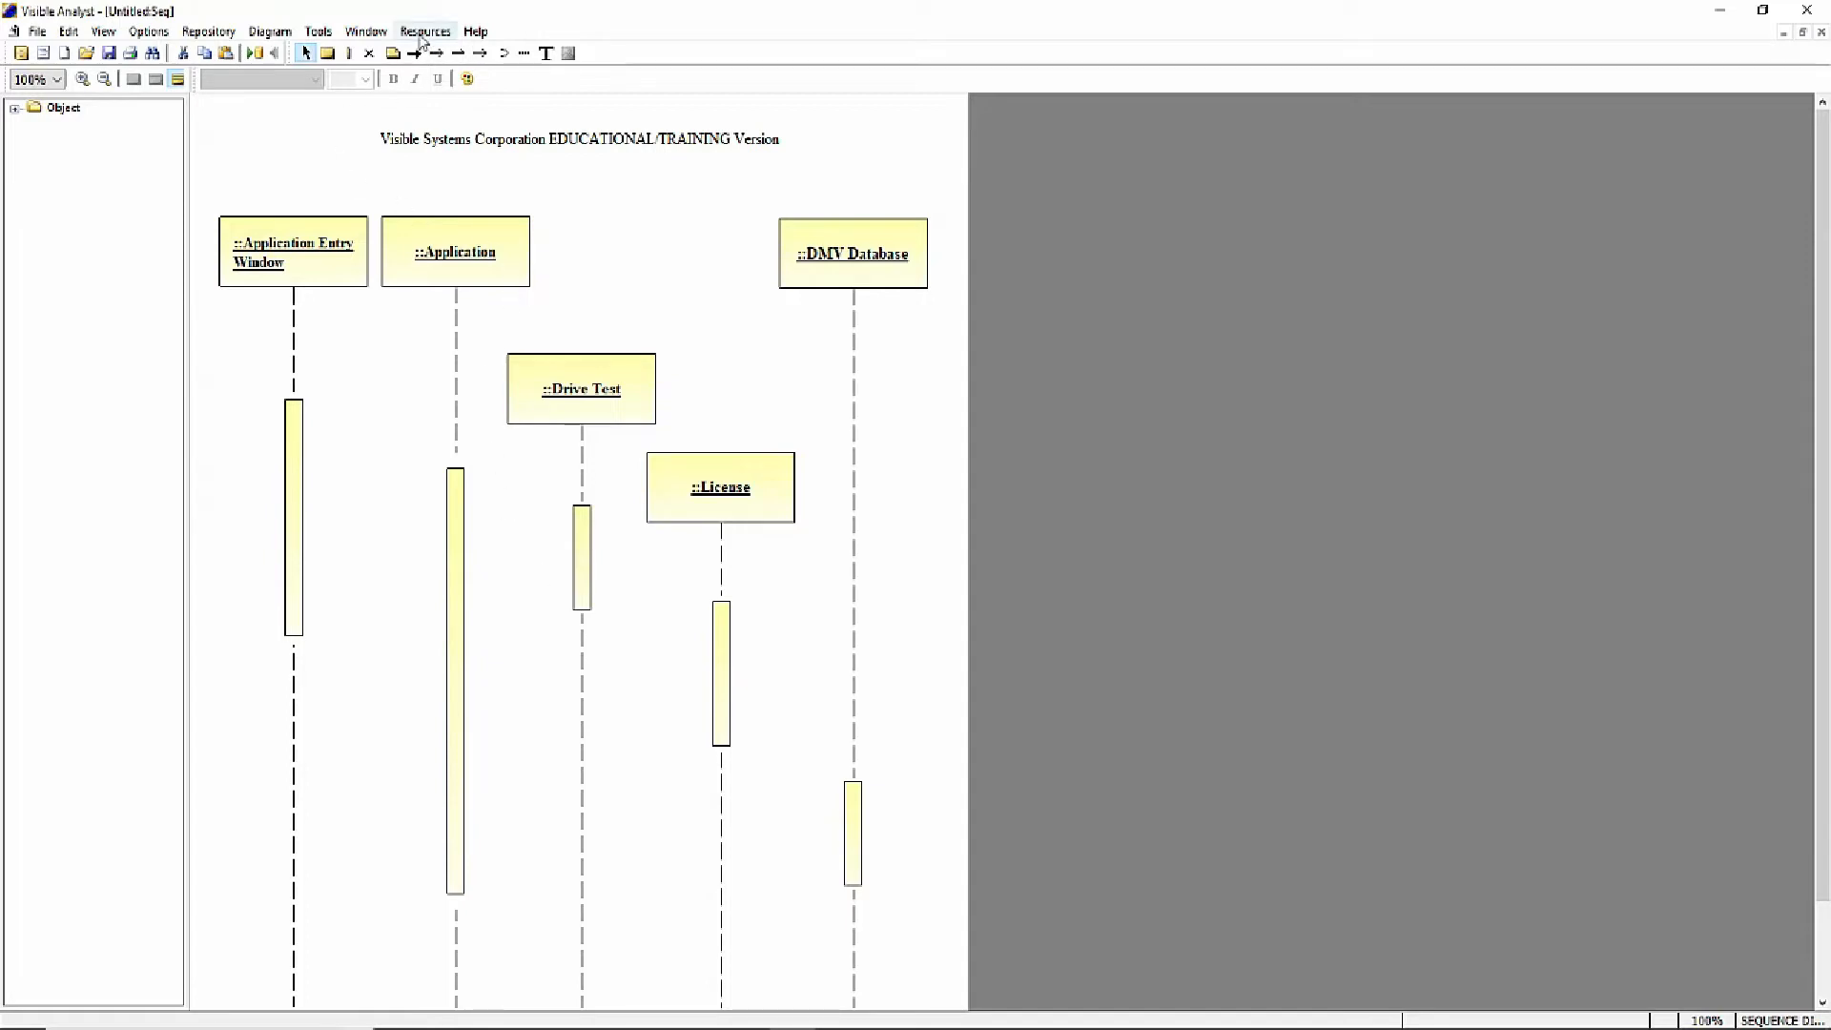
# - Add object deletion markers below the activations on the Application, Drive Test and License lifelines
pyautogui.click(370, 54)
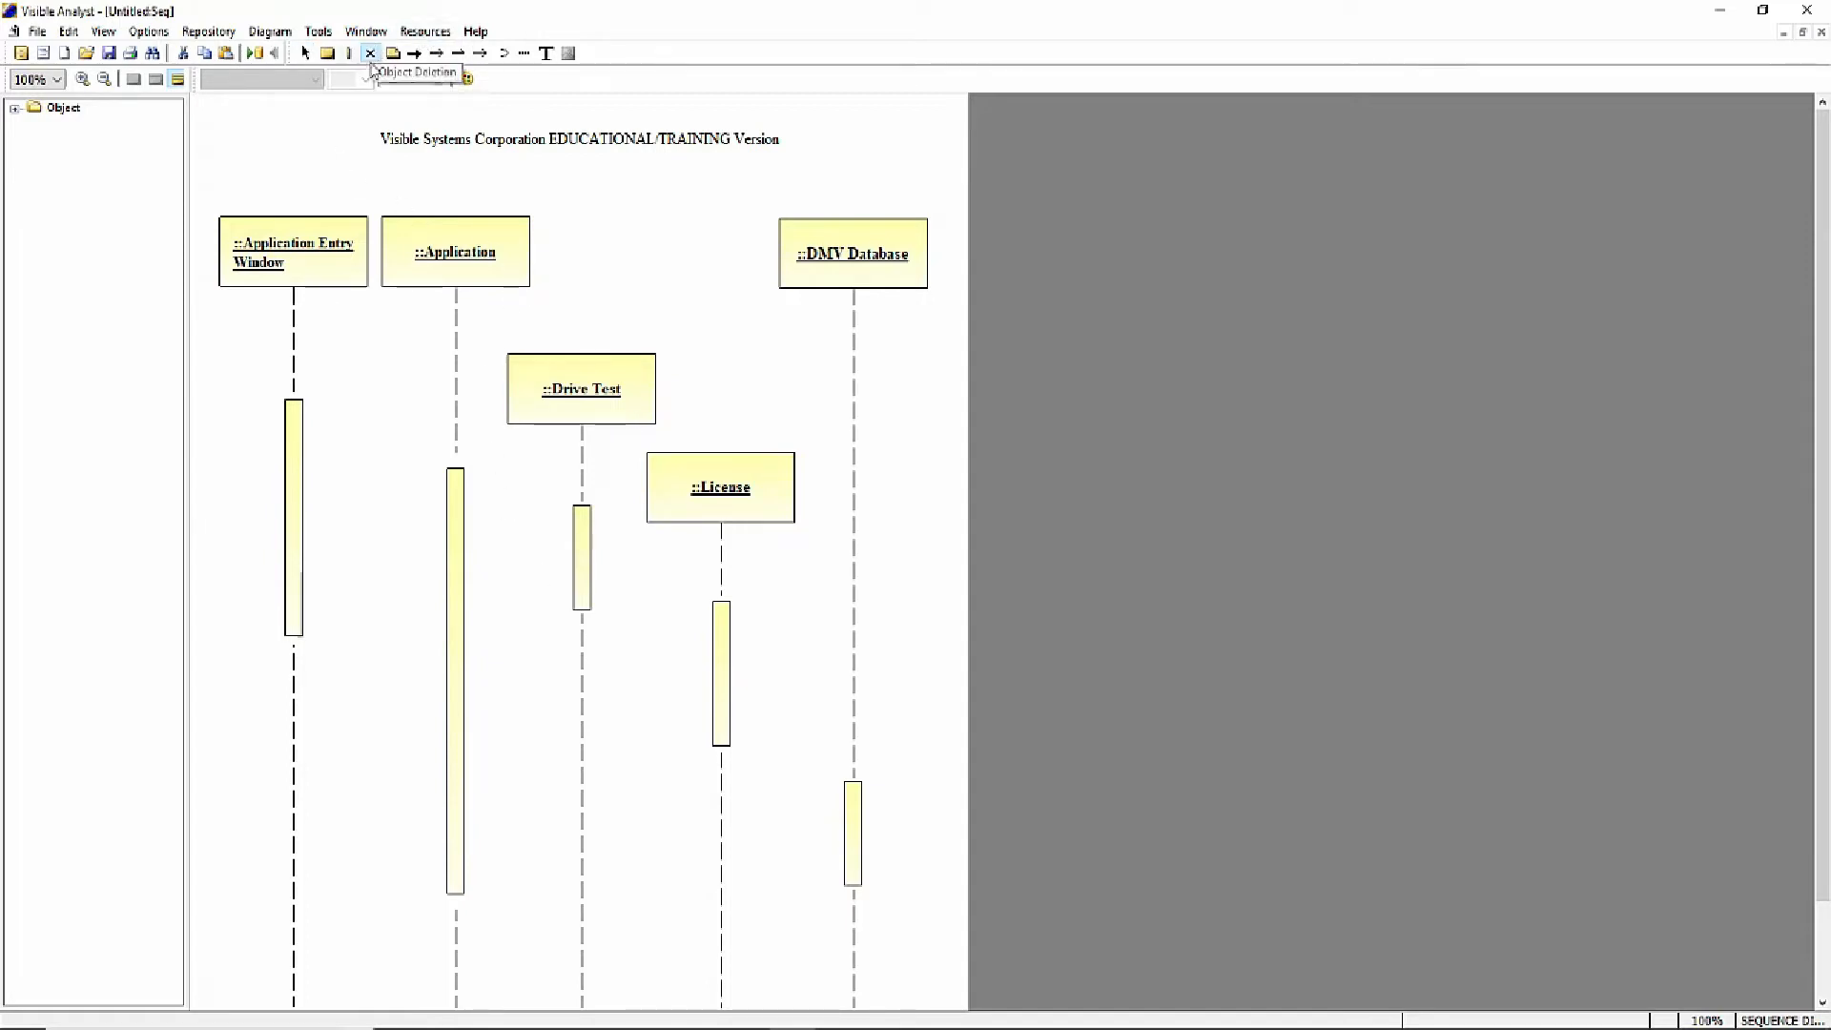
pyautogui.click(455, 937)
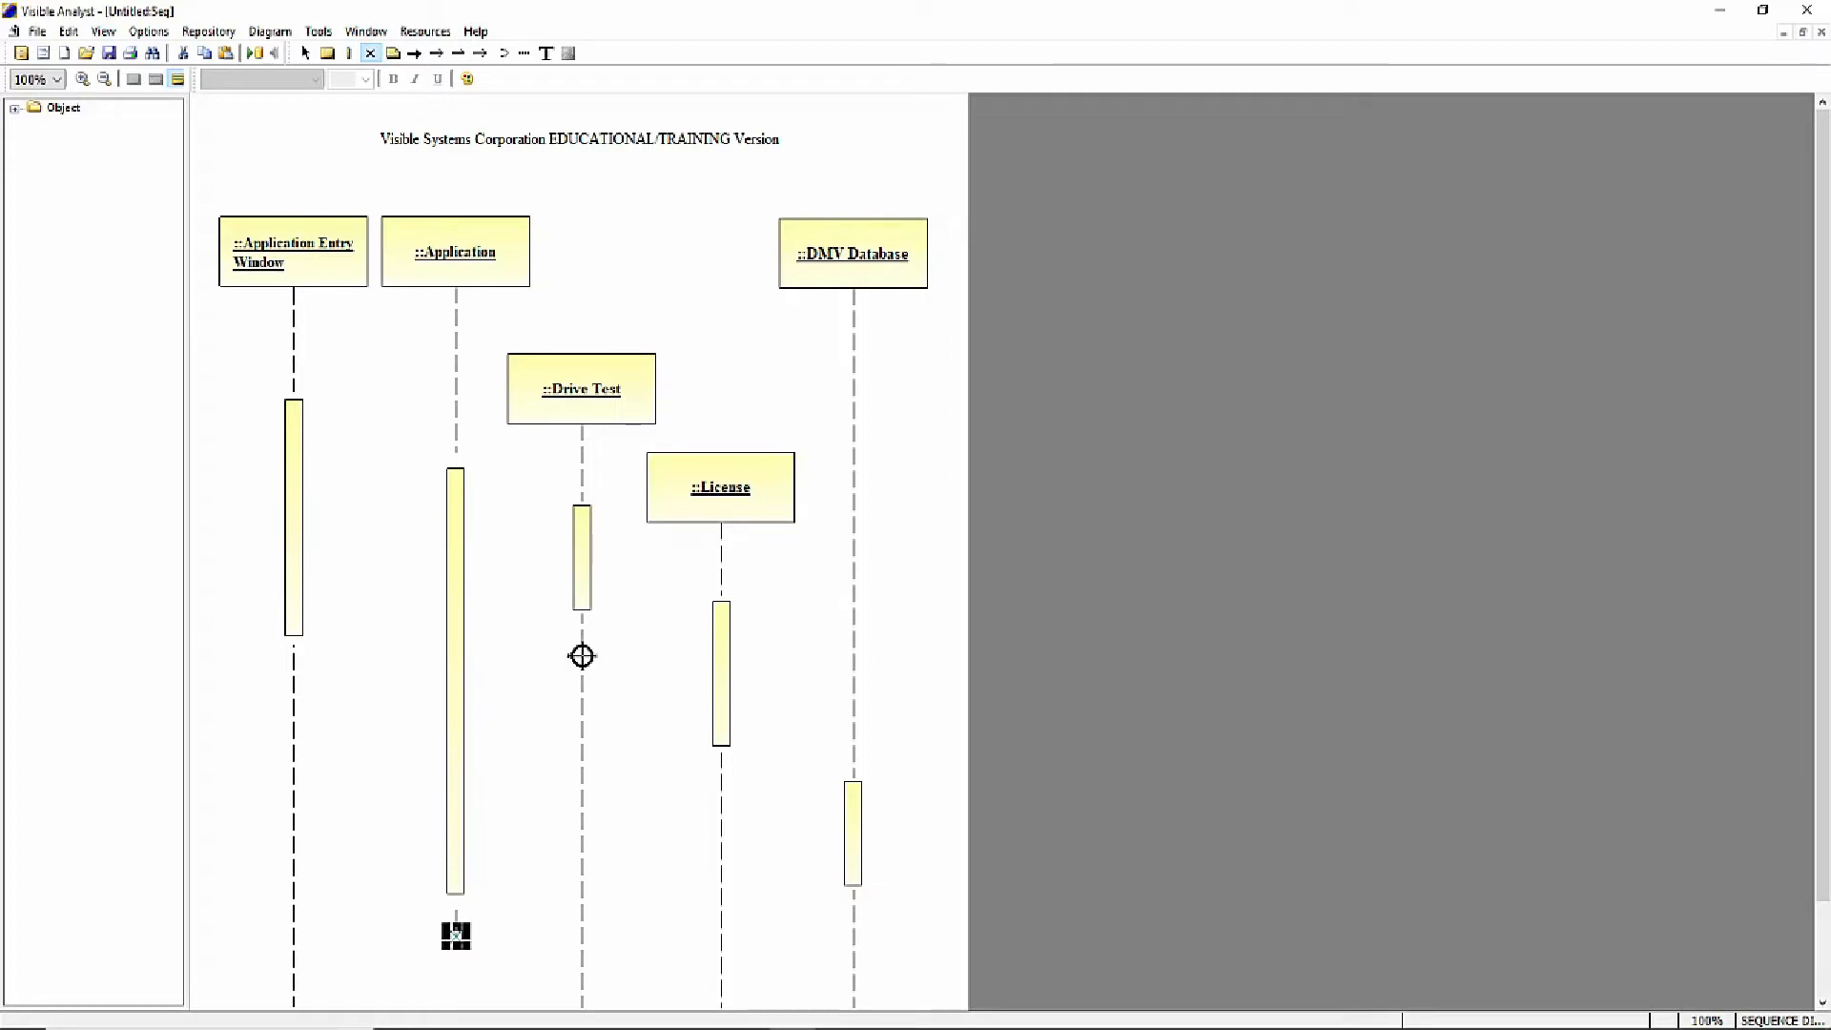
pyautogui.click(582, 658)
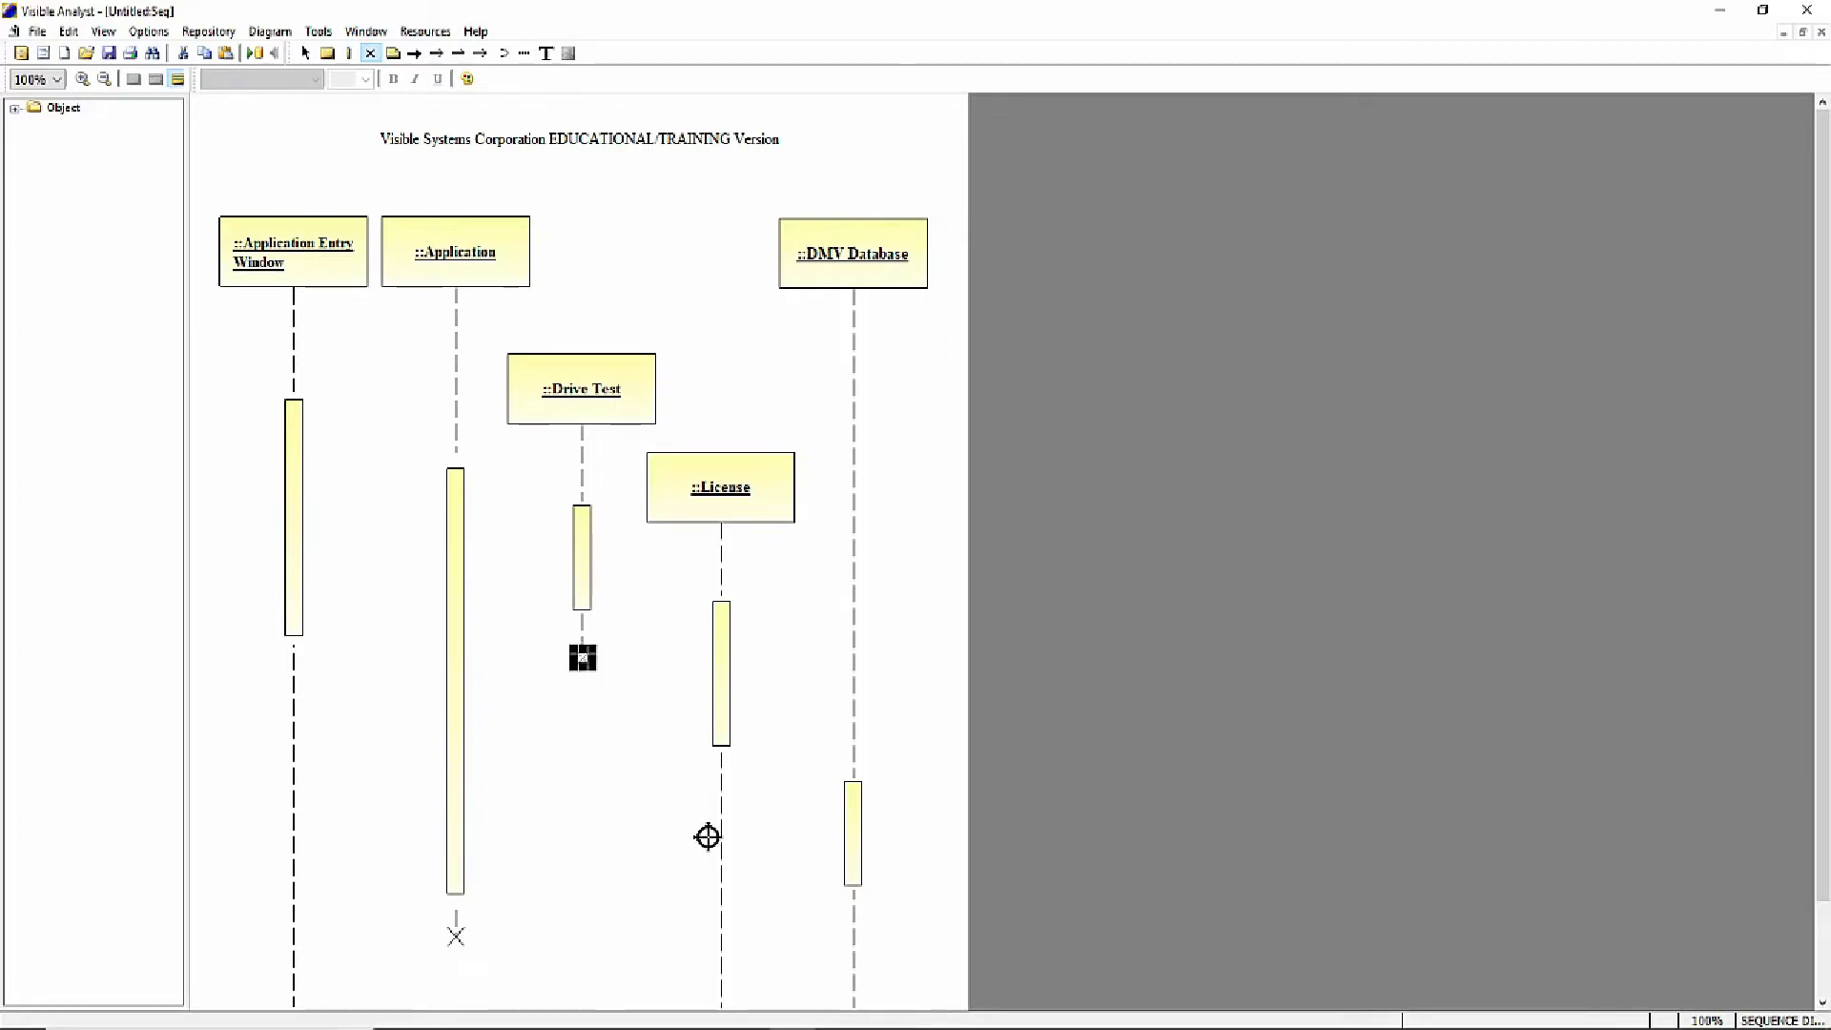
pyautogui.click(722, 800)
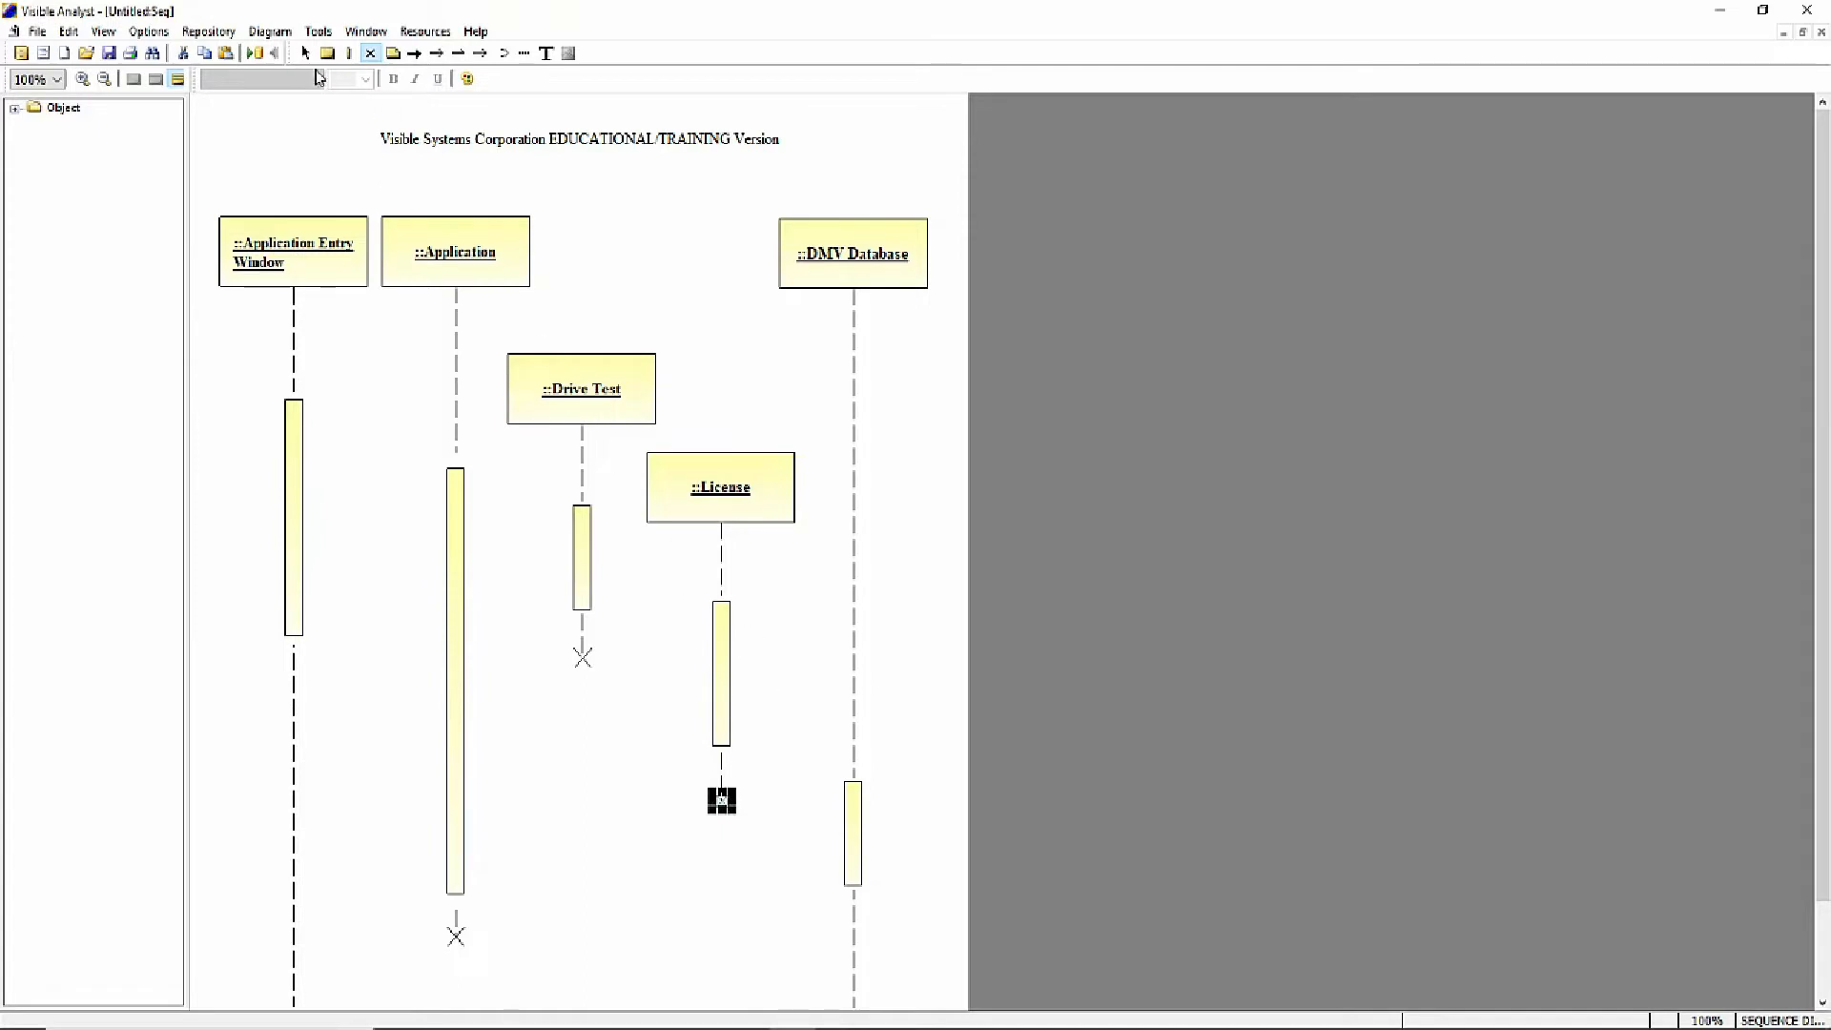
pyautogui.click(304, 54)
pyautogui.click(620, 772)
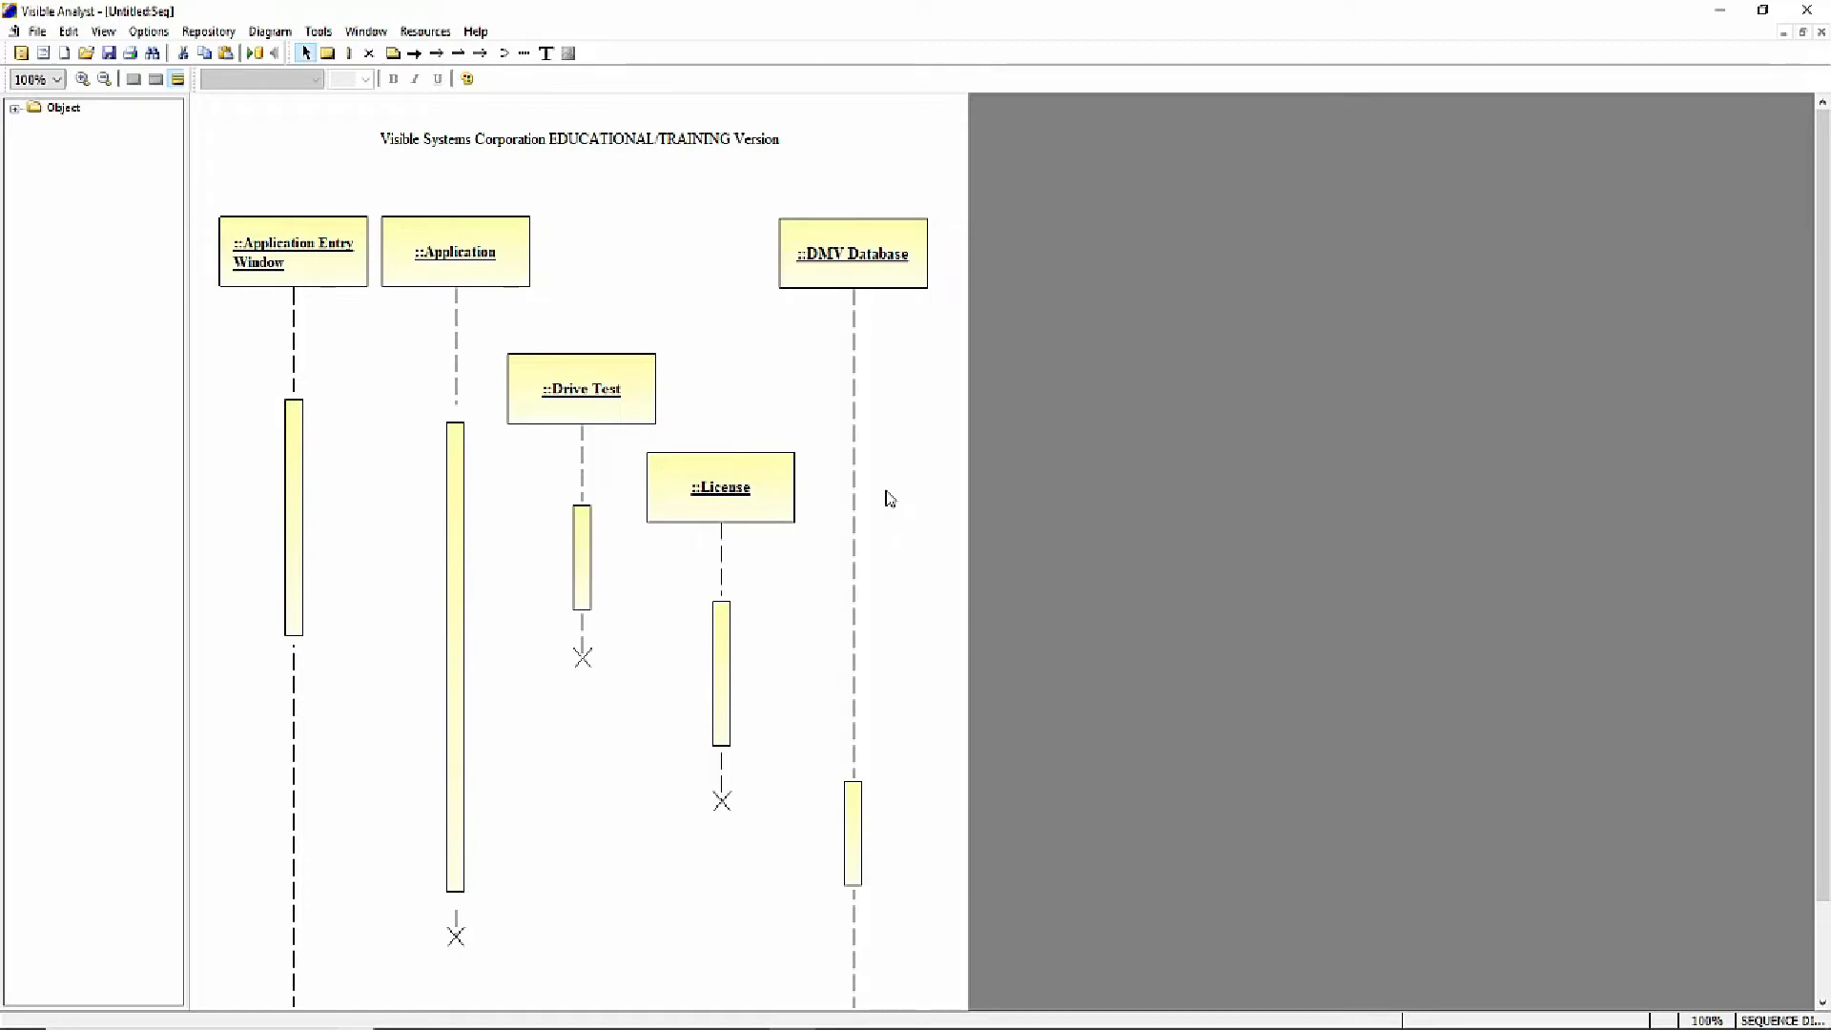
# - Save the diagram under the name DMV Sequence Diagram
pyautogui.click(38, 34)
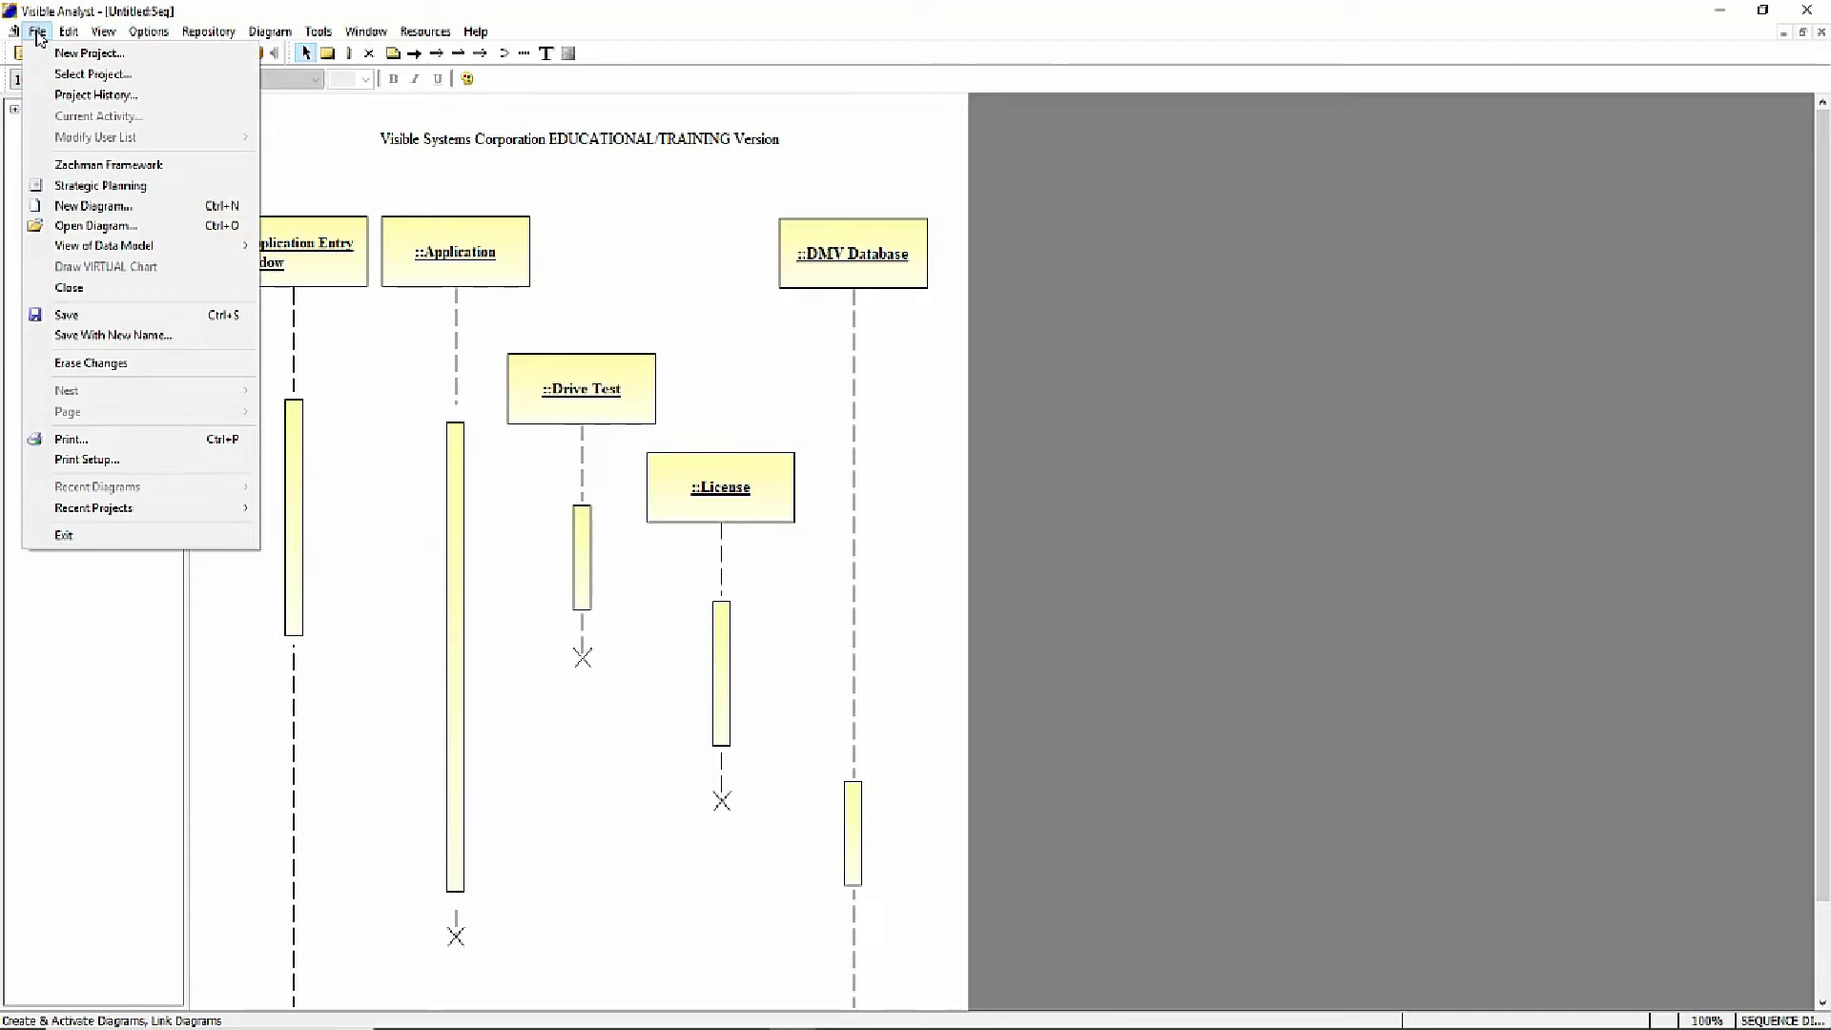
pyautogui.click(76, 315)
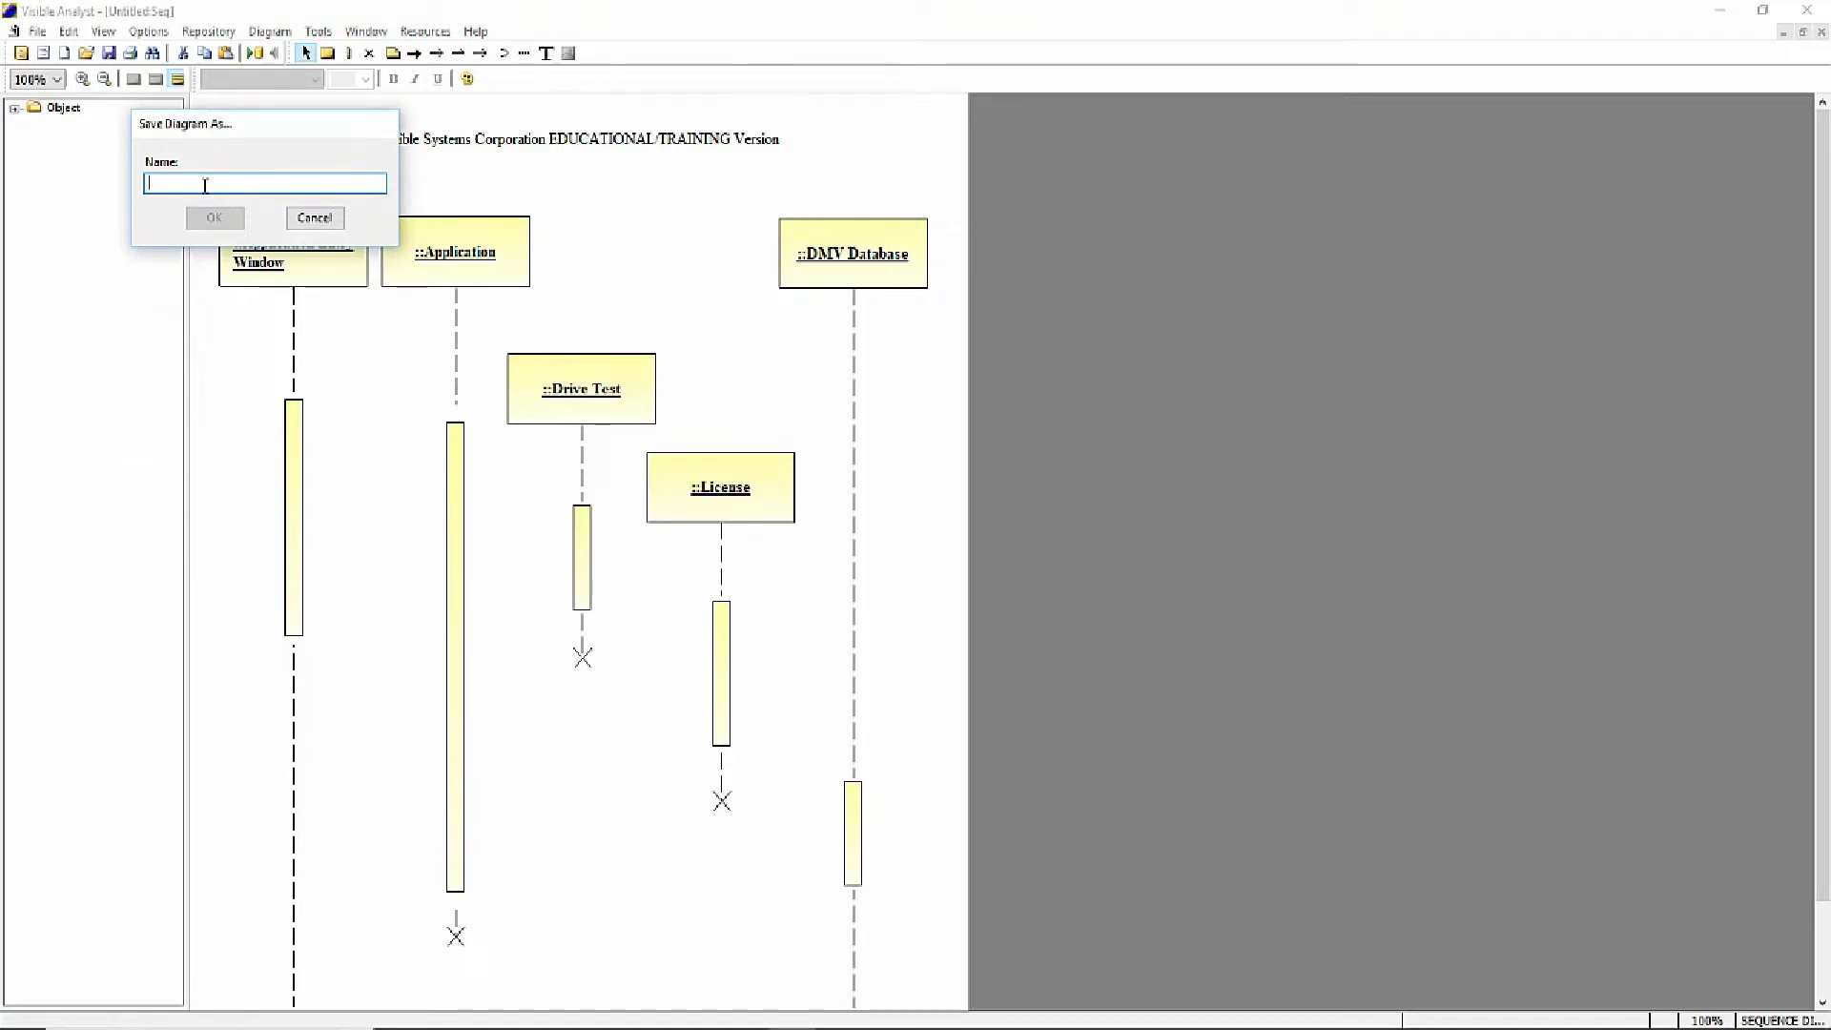
pyautogui.write('DMV Sequ')
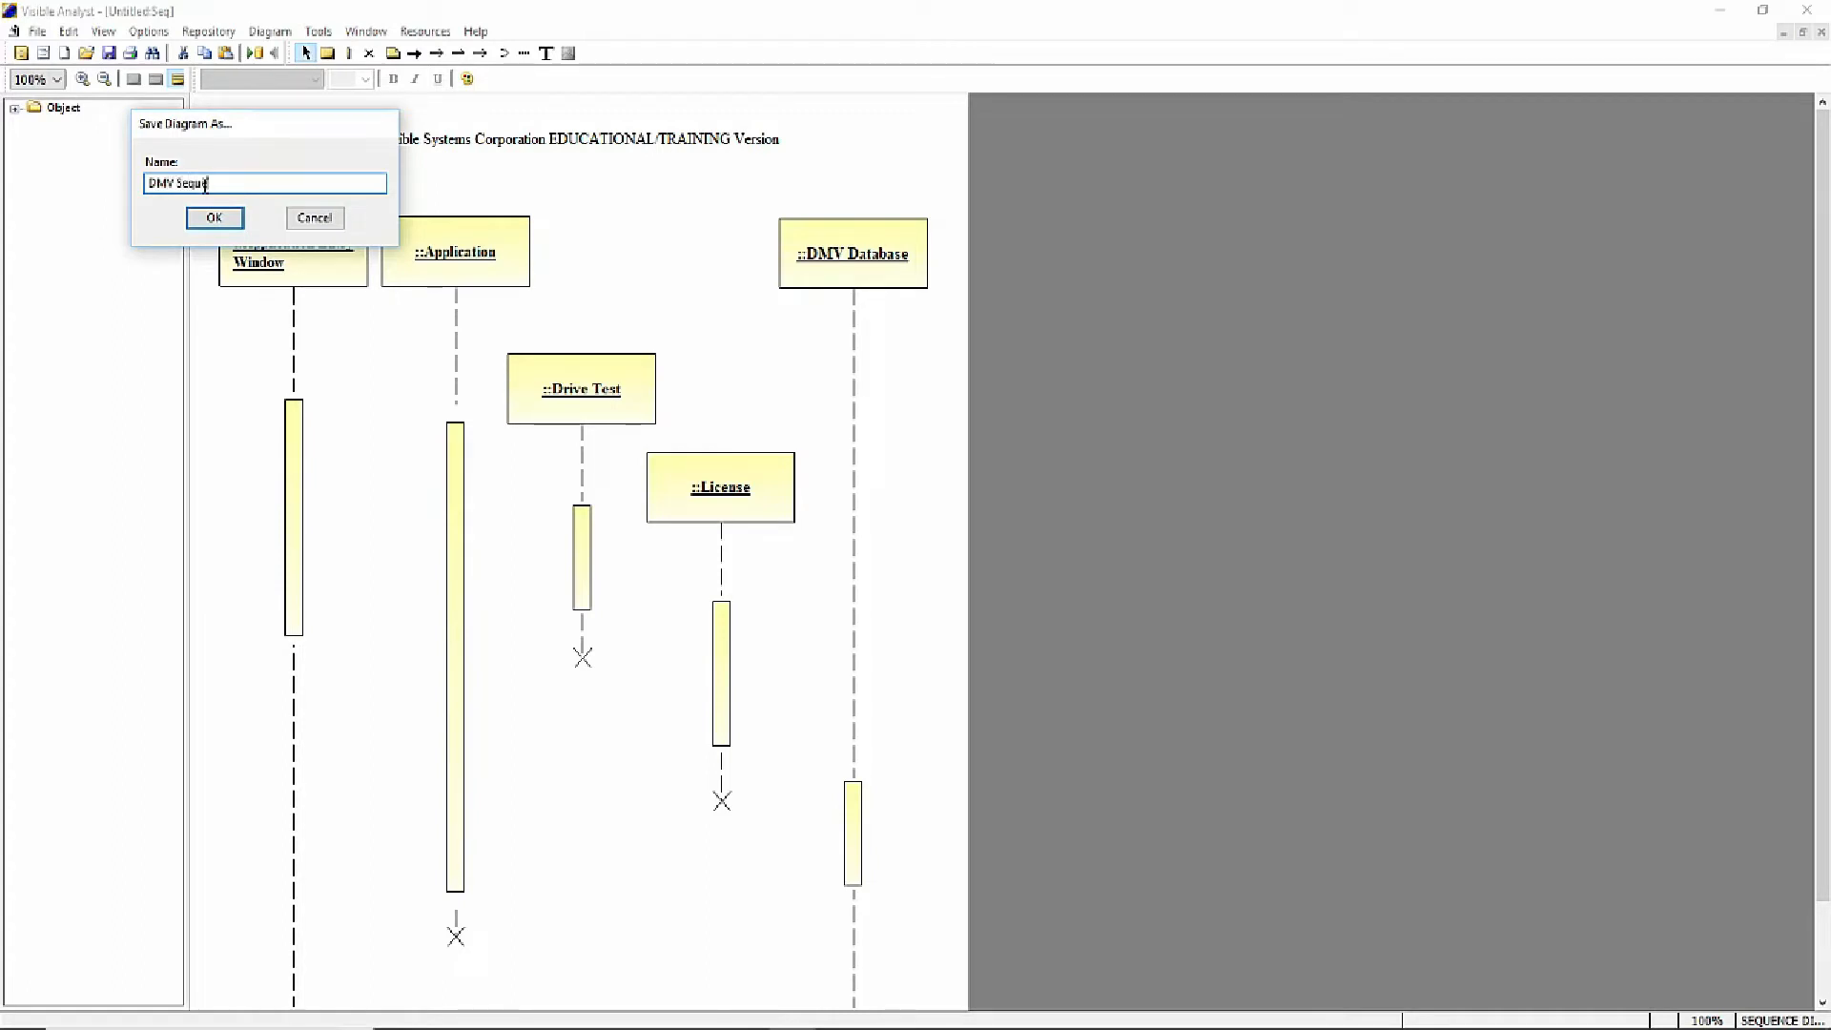
pyautogui.write('ence Diagram')
pyautogui.click(214, 218)
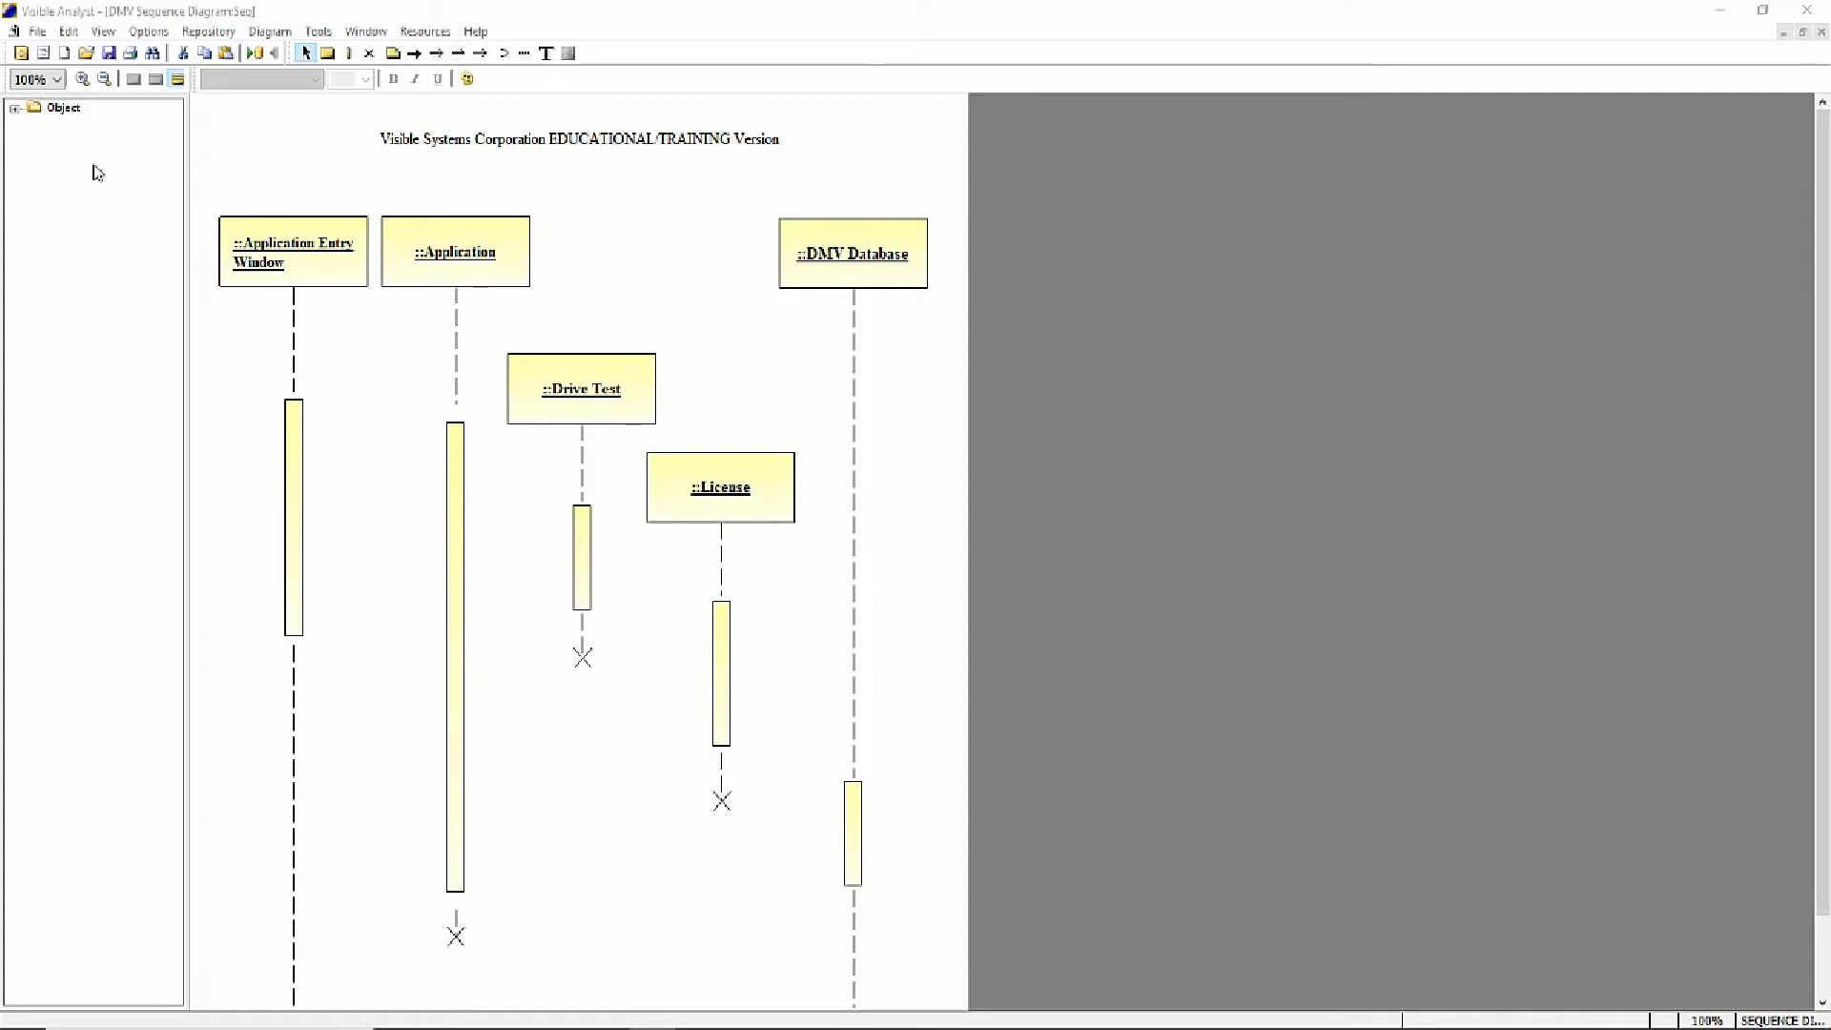
pyautogui.click(37, 35)
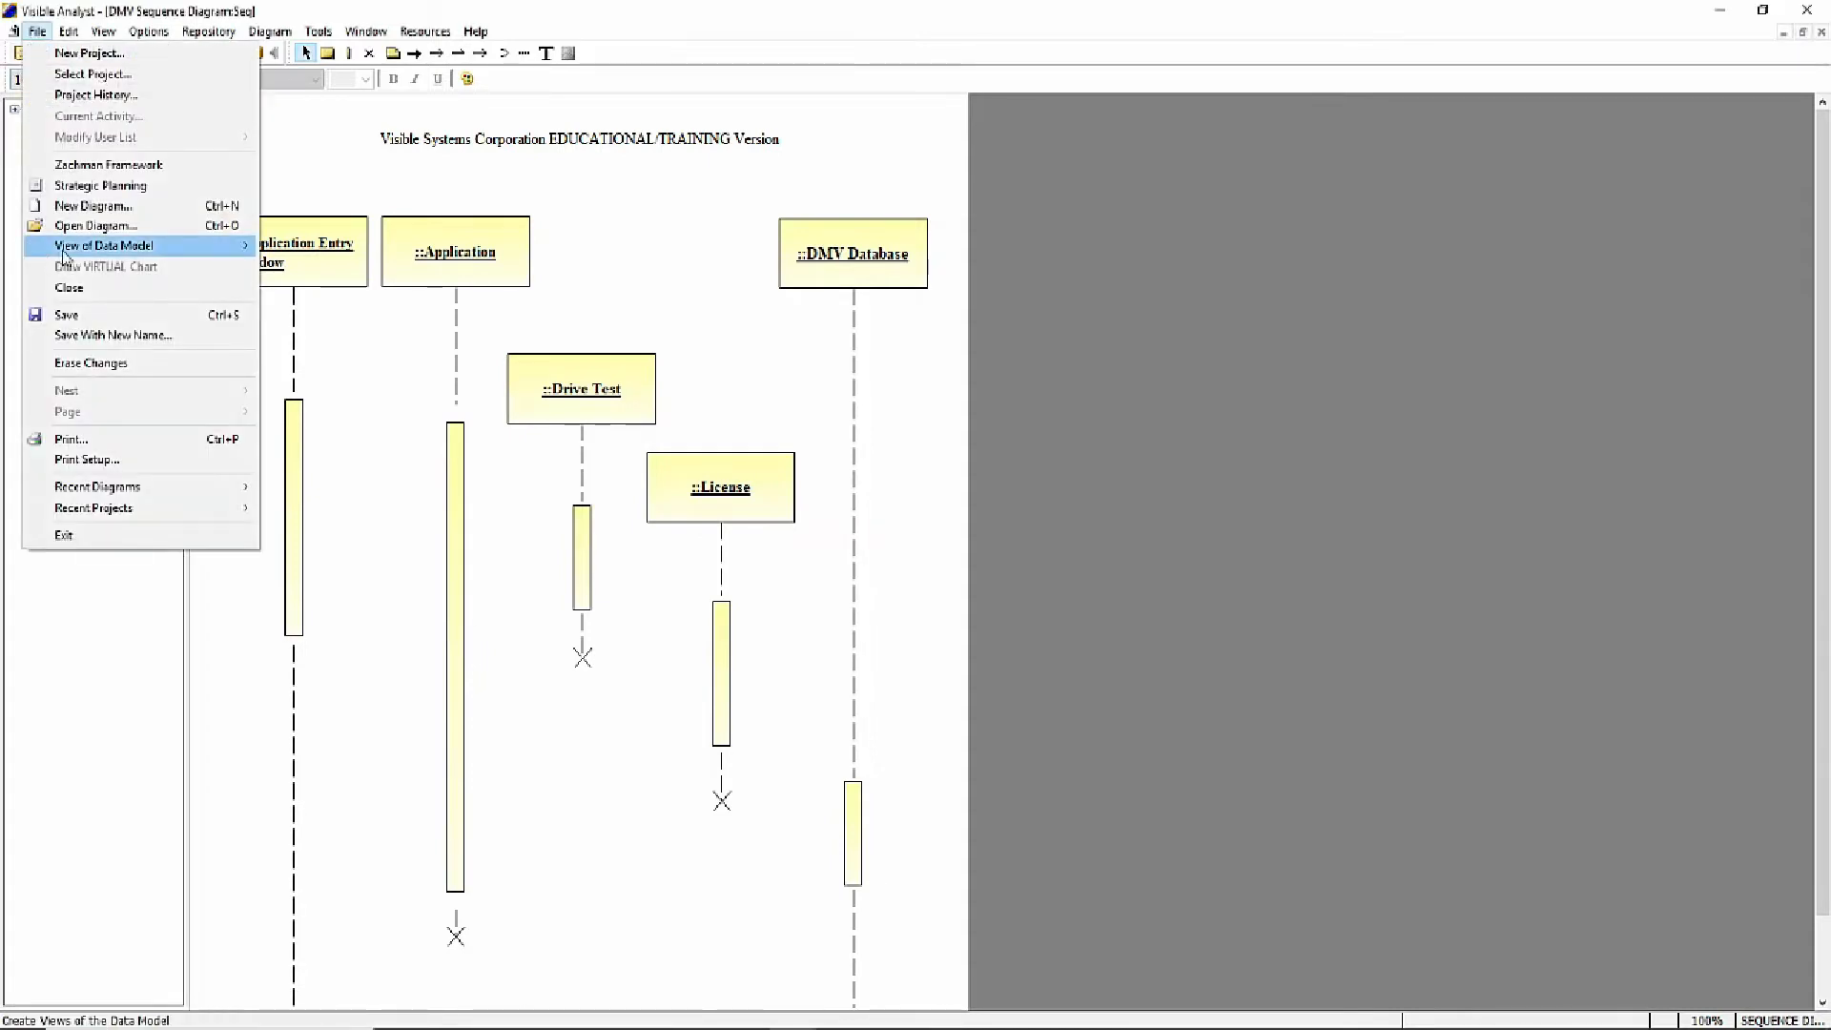
pyautogui.click(84, 324)
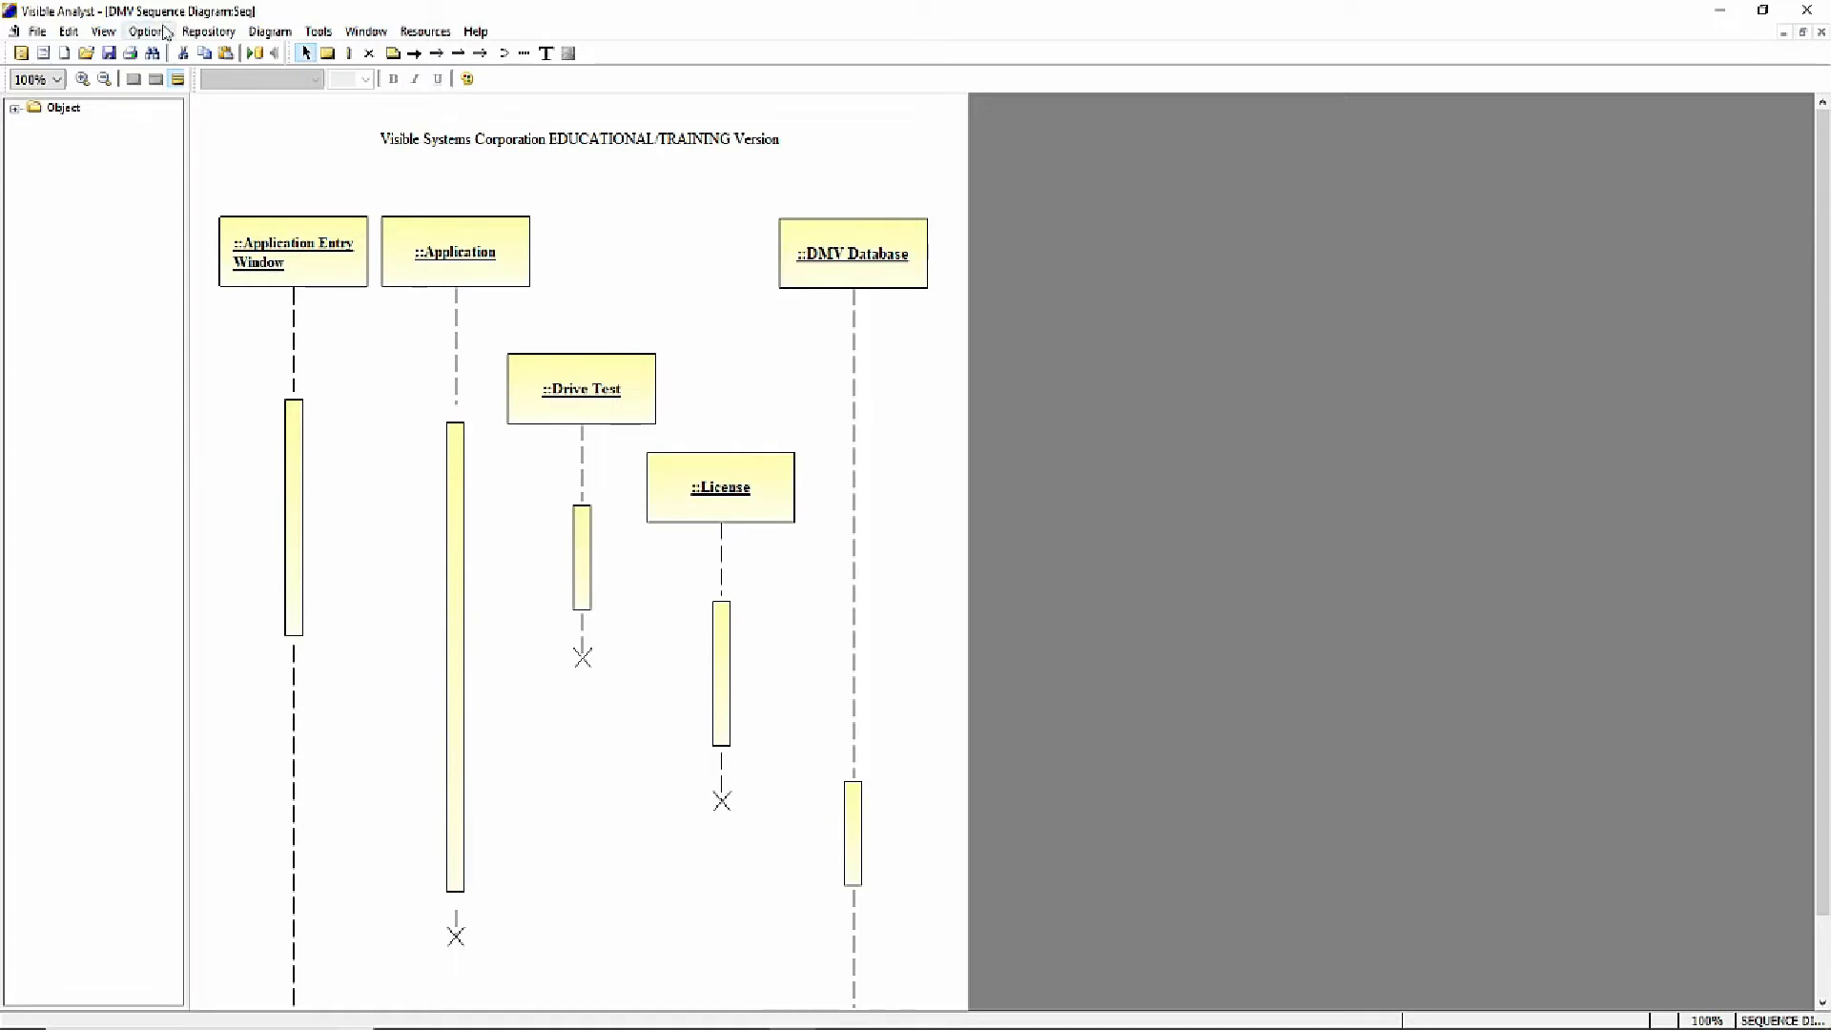
# - Draw a procedure call message from the Application Entry Window activation to the Application activation and create a method named new for it
pyautogui.click(416, 54)
pyautogui.moveTo(293, 440); pyautogui.dragTo(456, 437)
pyautogui.click(456, 437)
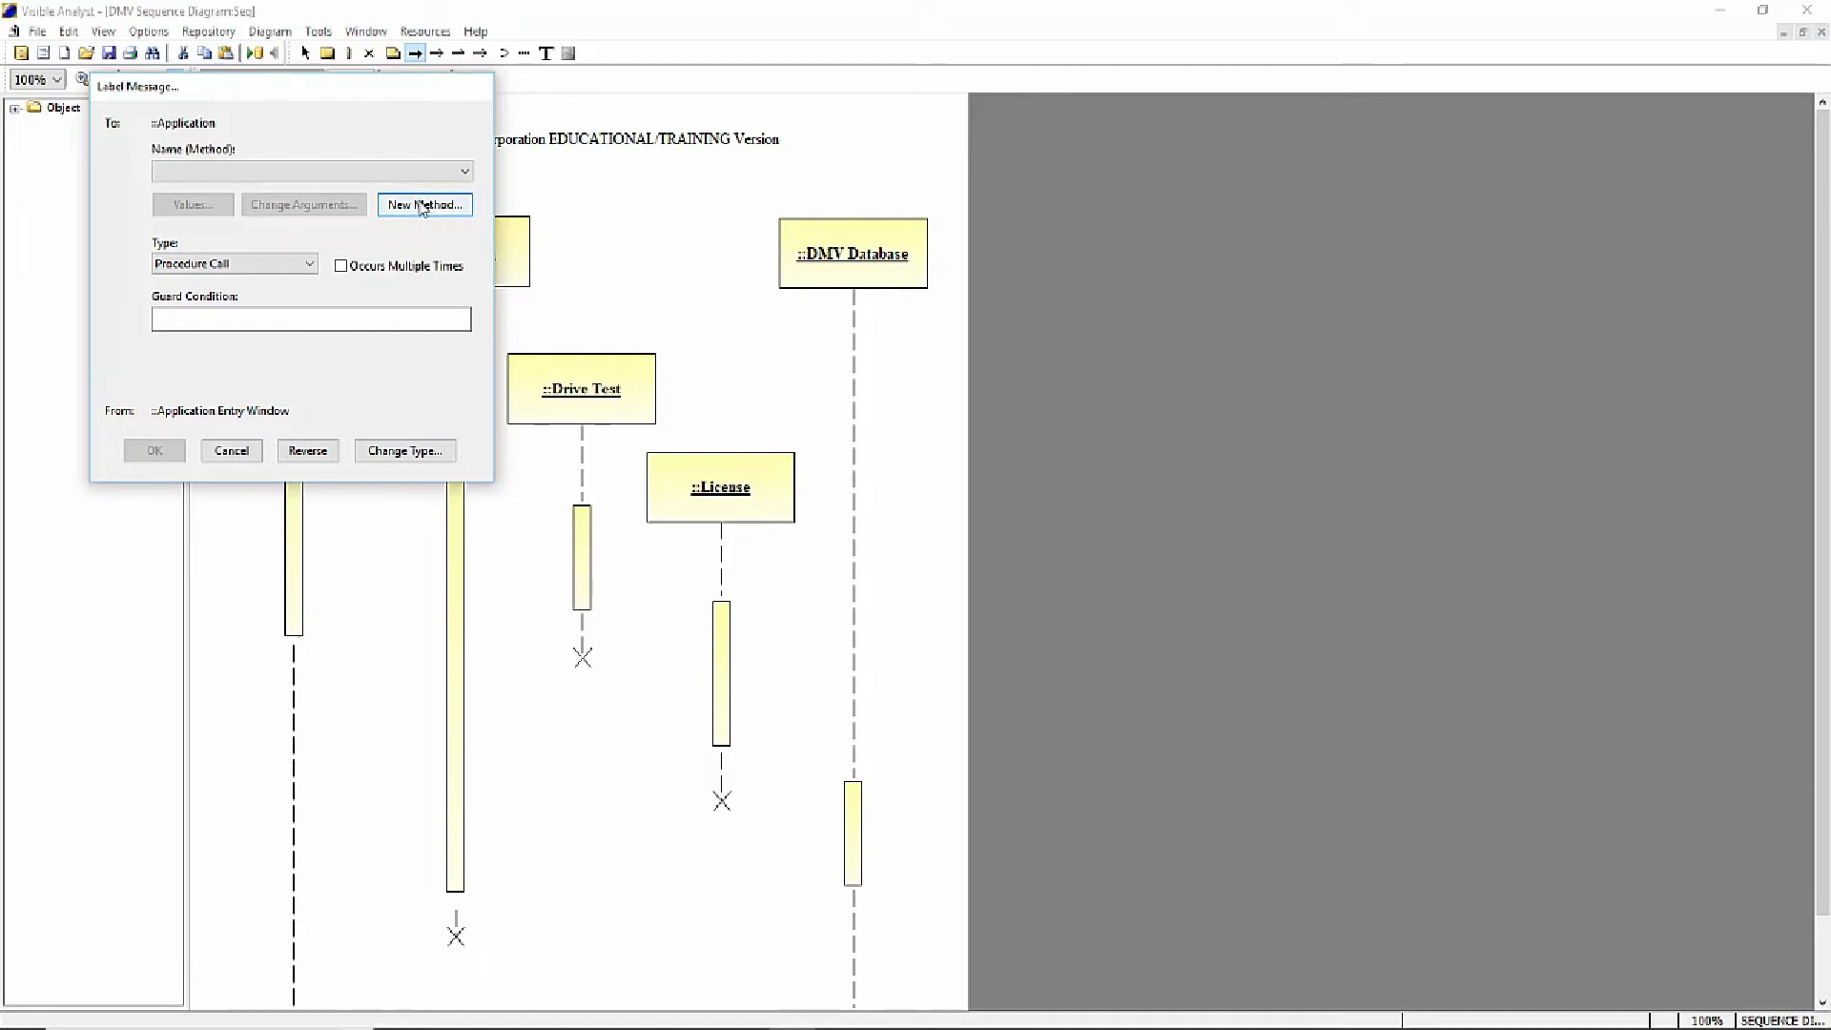
pyautogui.click(421, 206)
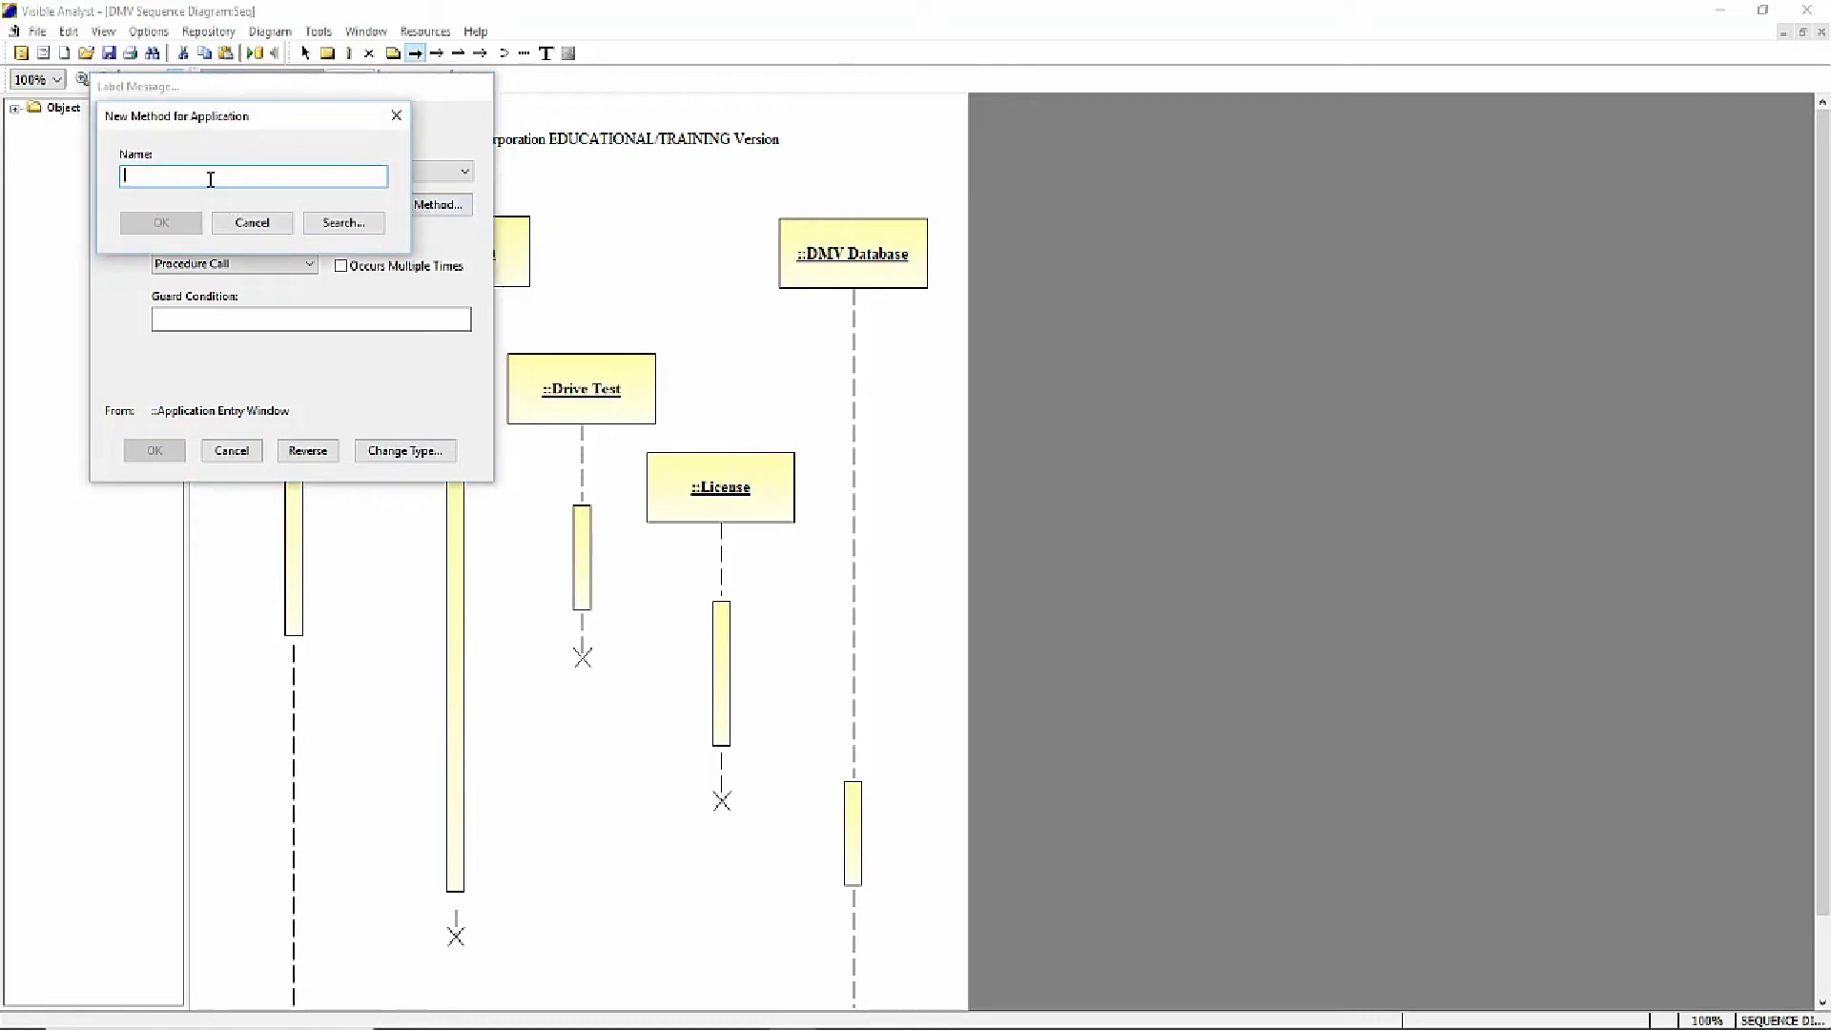
pyautogui.write('new')
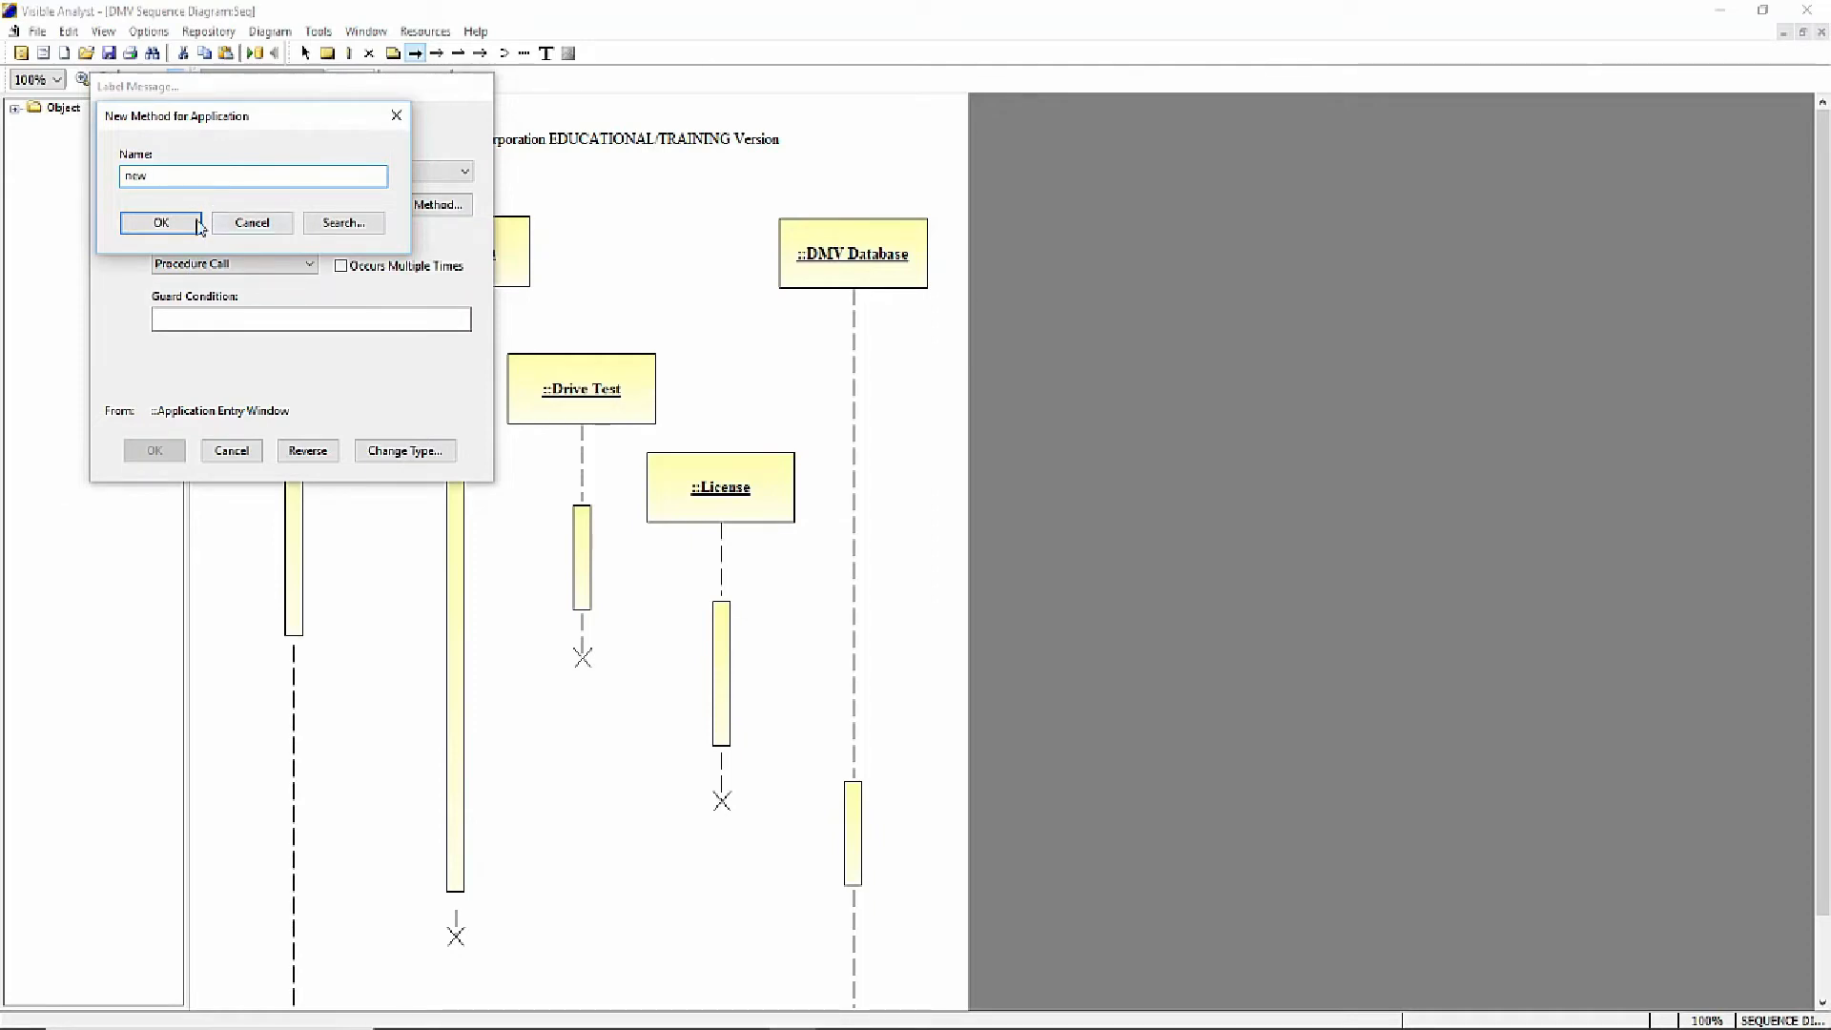
pyautogui.click(162, 225)
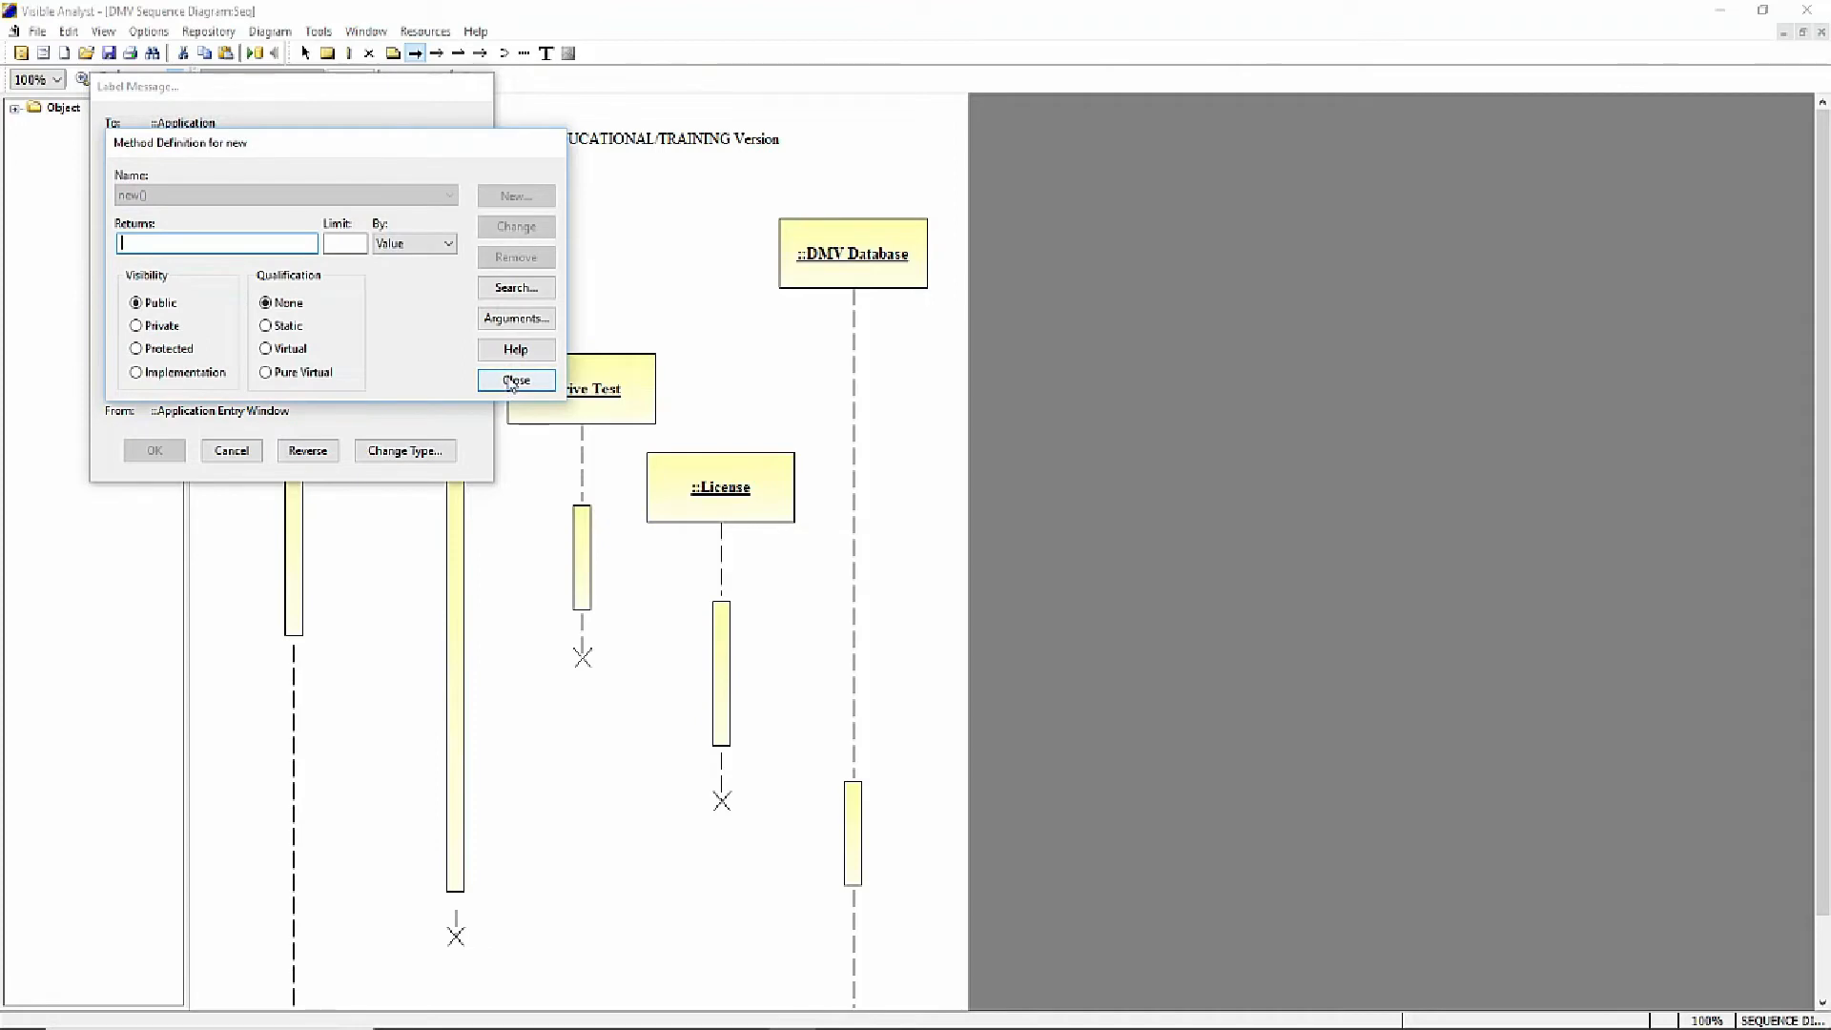
pyautogui.click(515, 381)
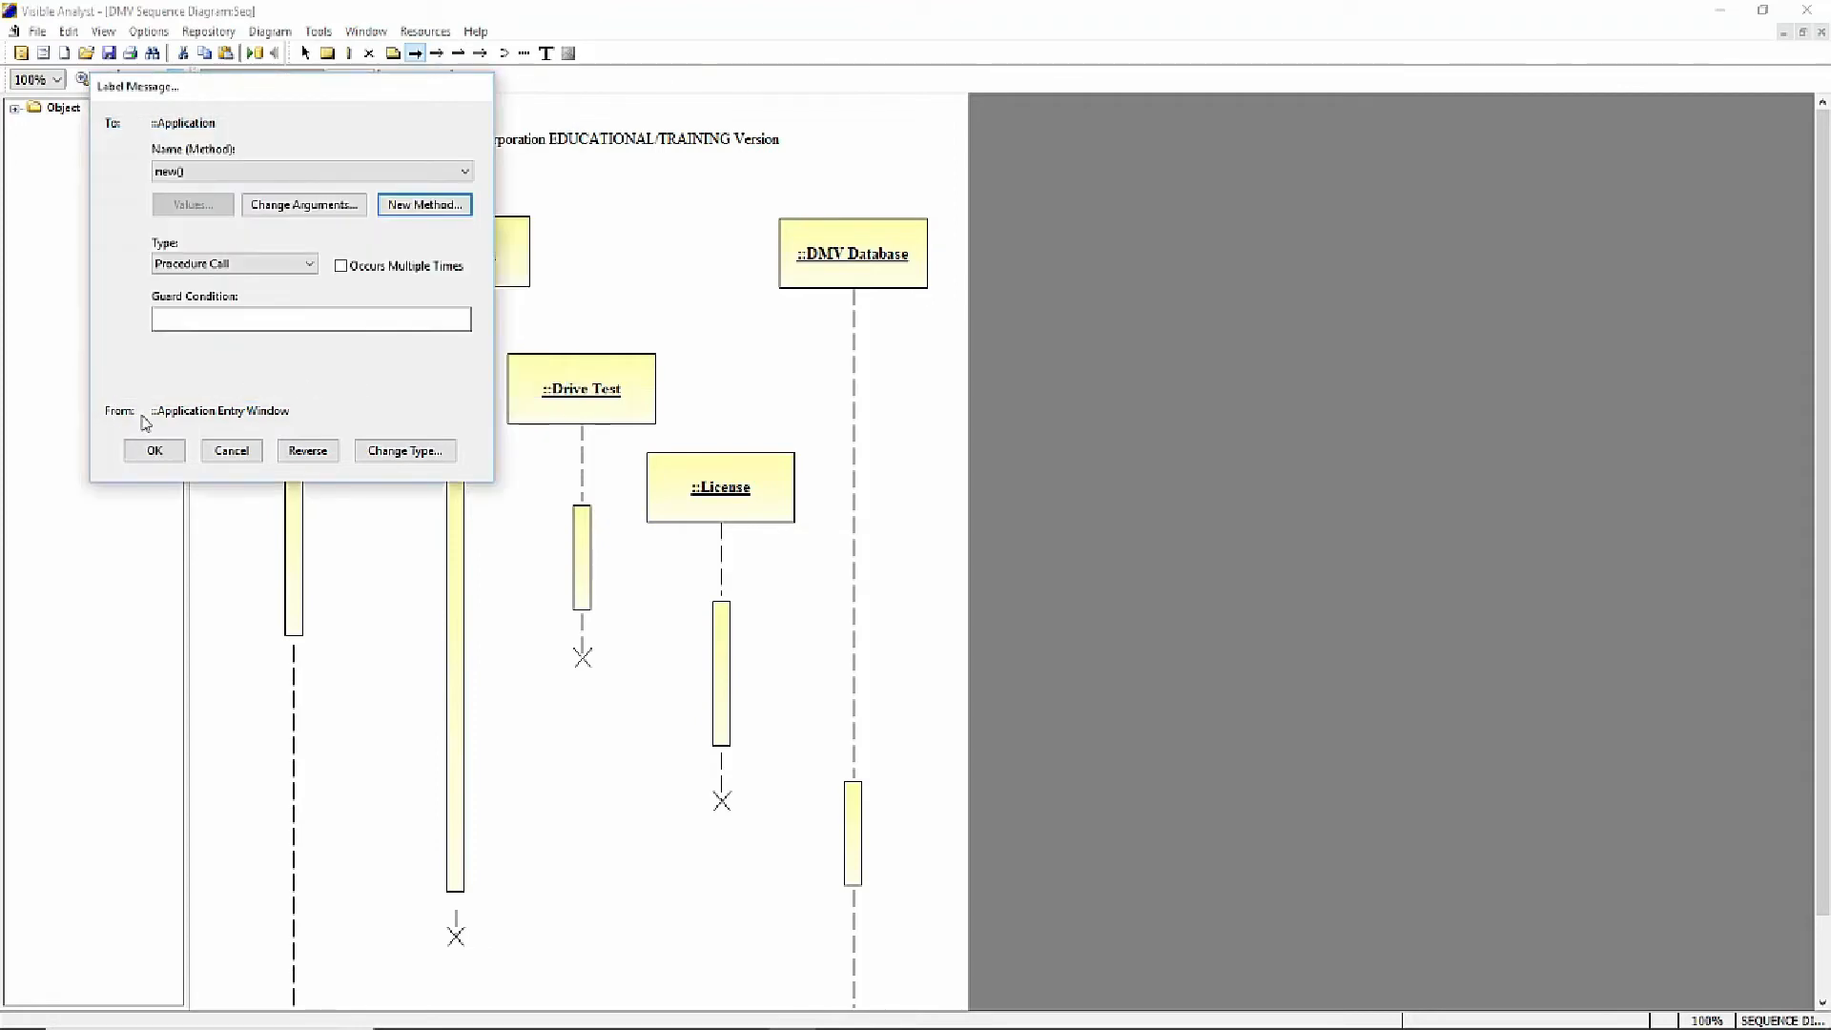
# - Keep Procedure Call as the new() message's type, apply the label and deselect the message
pyautogui.click(309, 266)
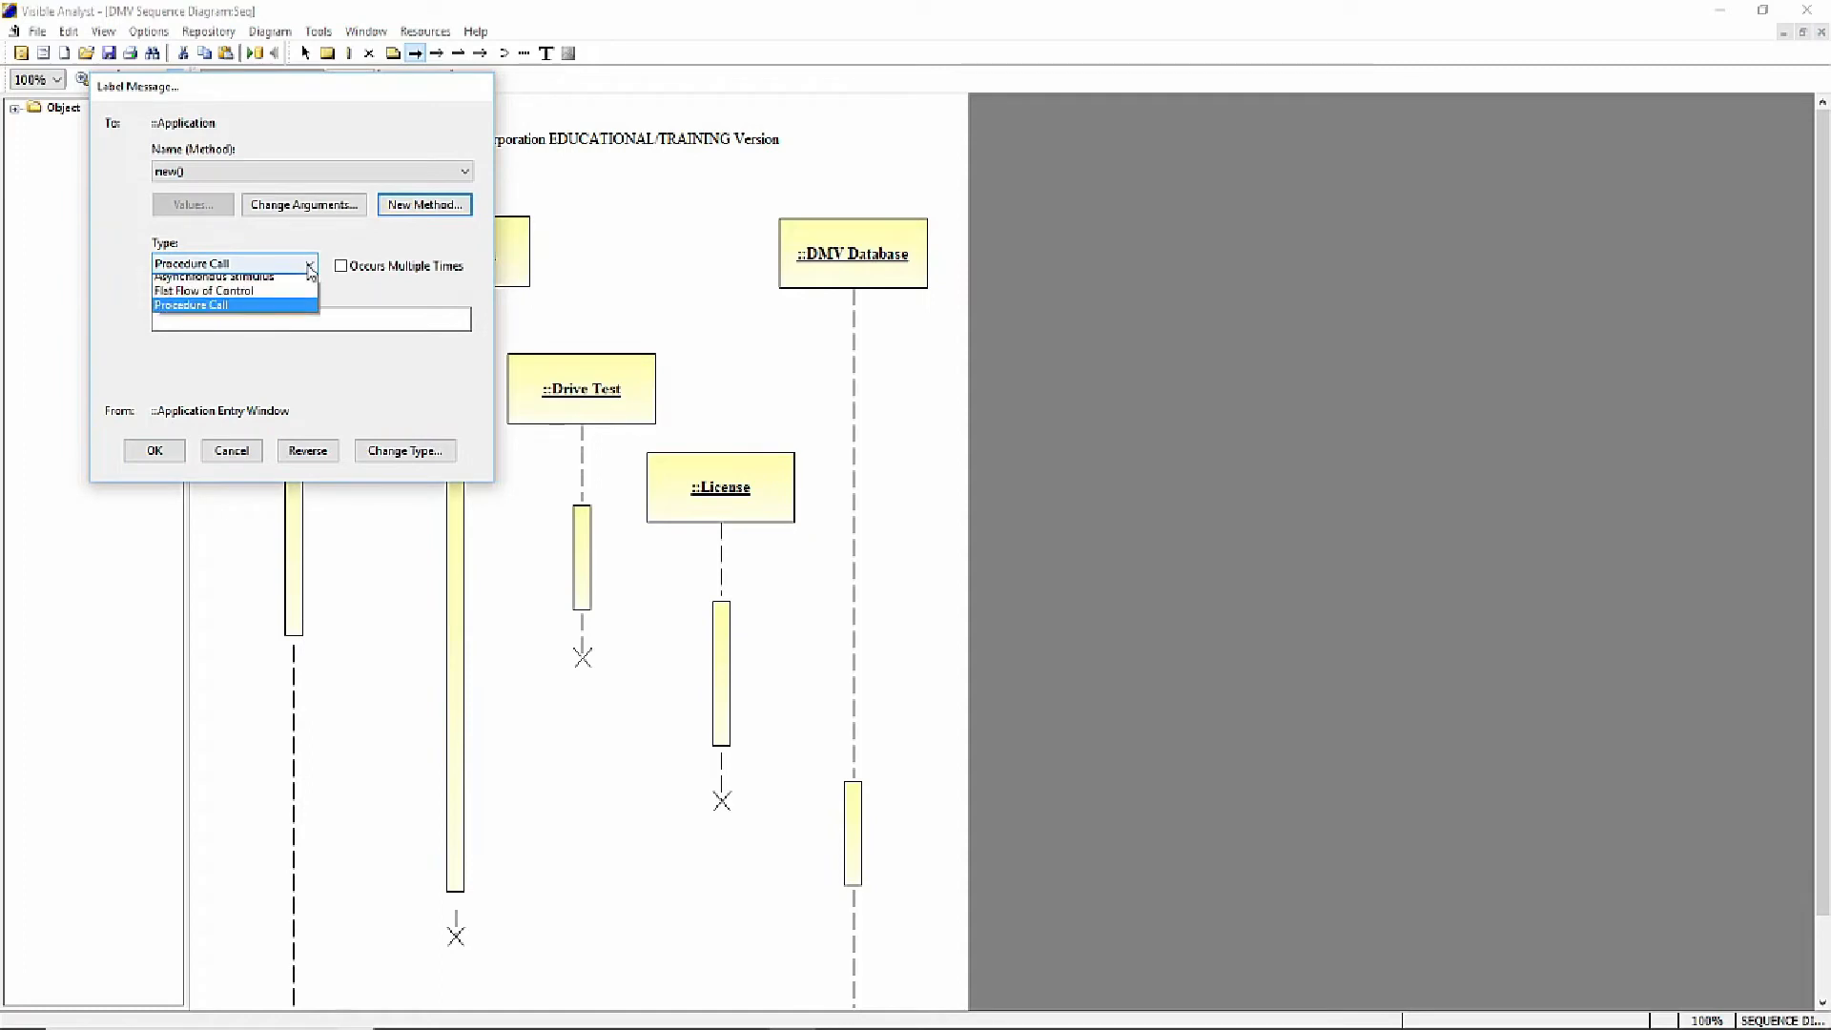
pyautogui.click(280, 312)
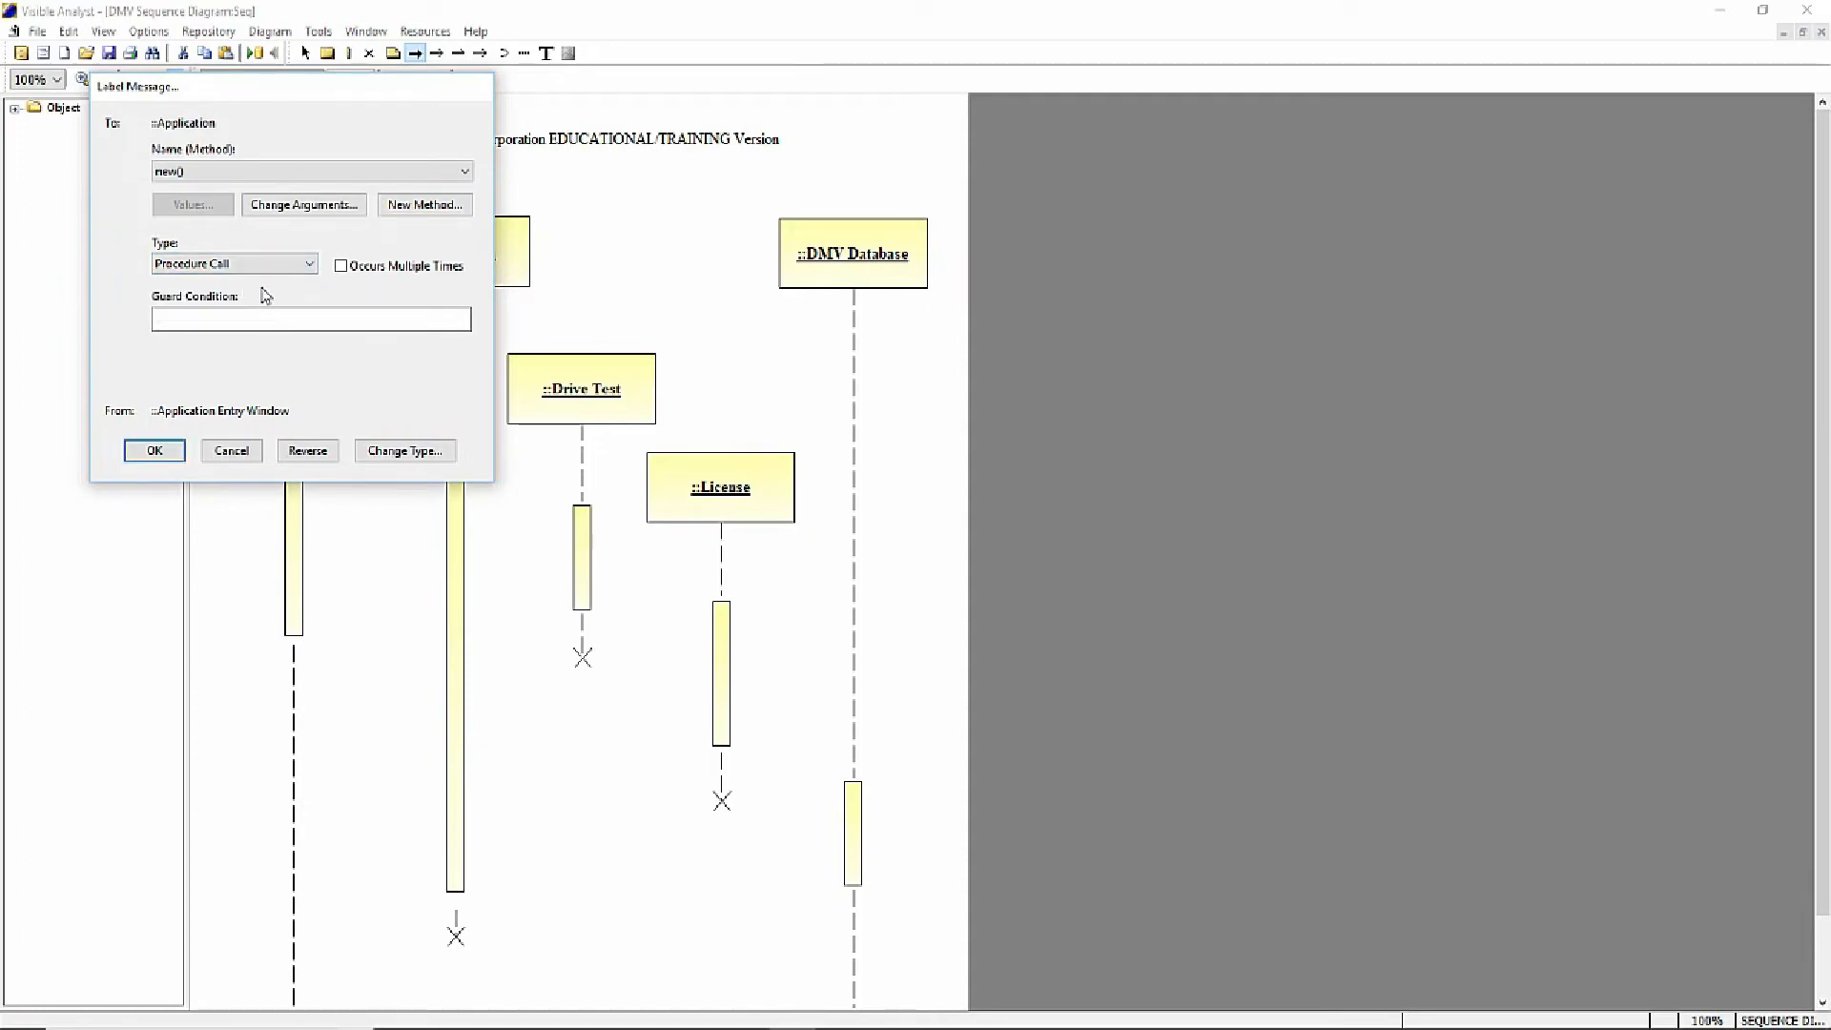
pyautogui.click(152, 452)
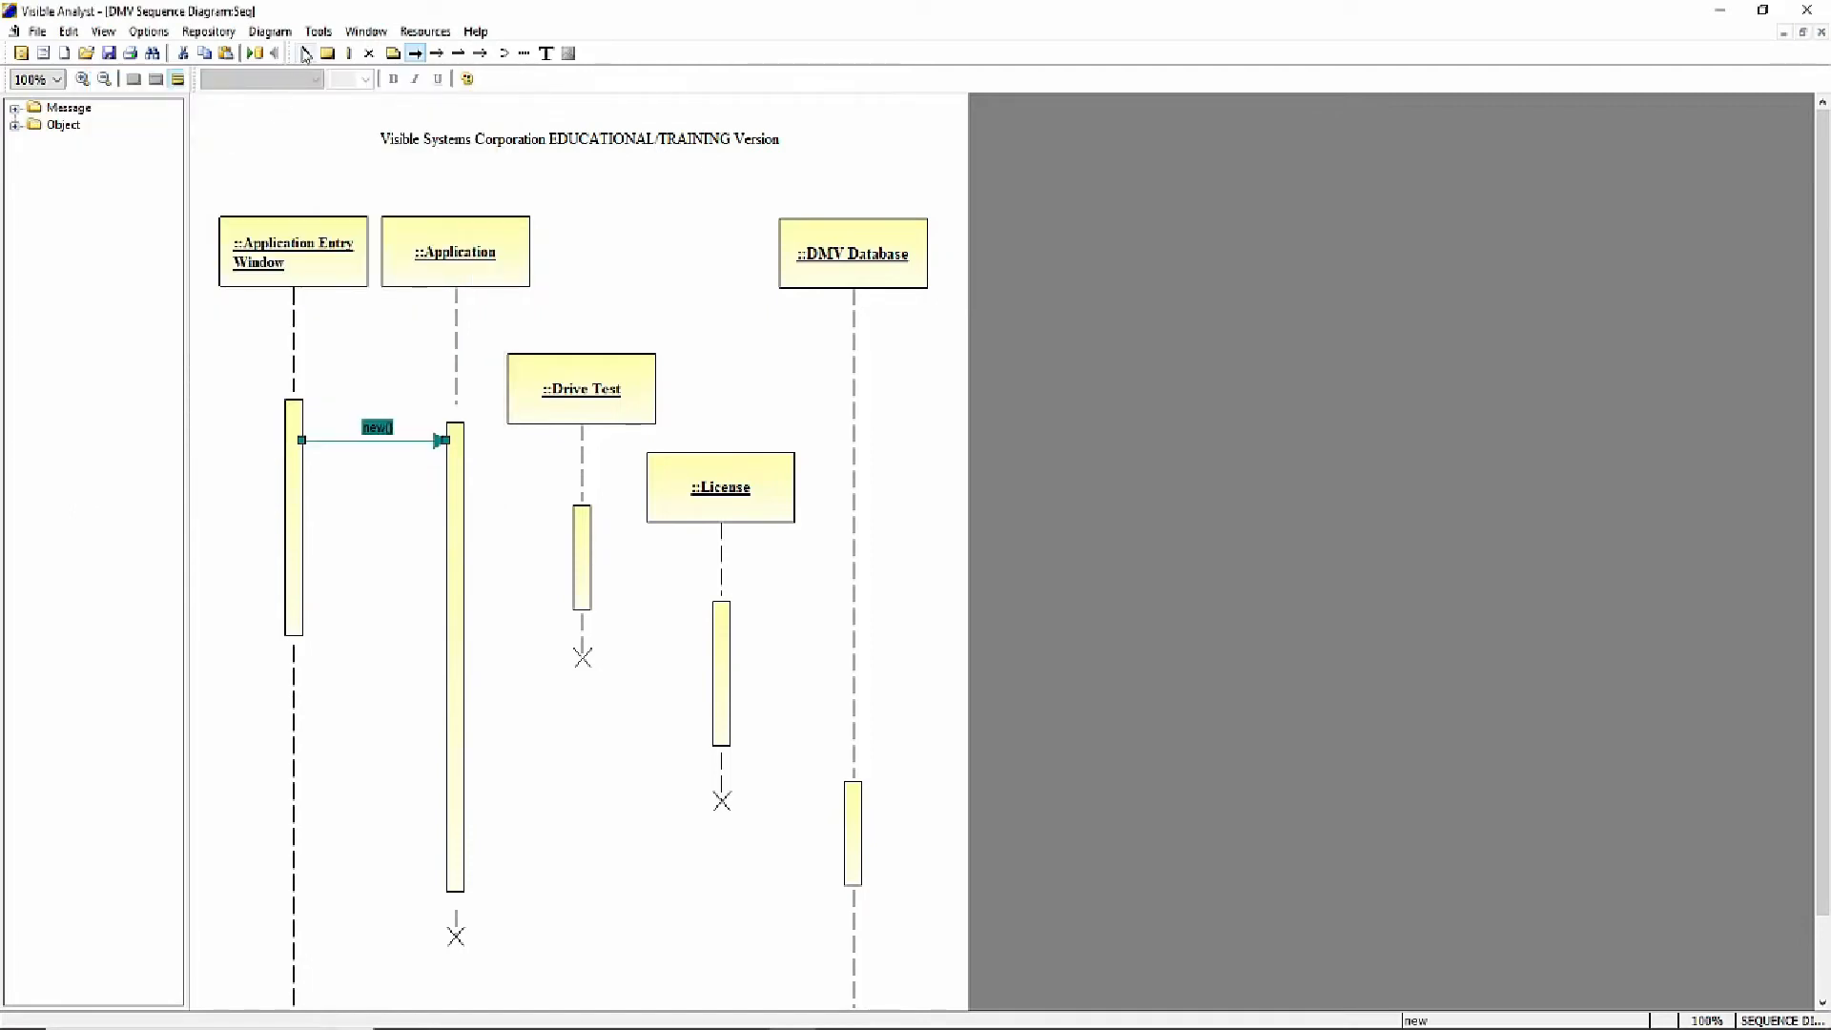
pyautogui.click(305, 54)
pyautogui.click(227, 343)
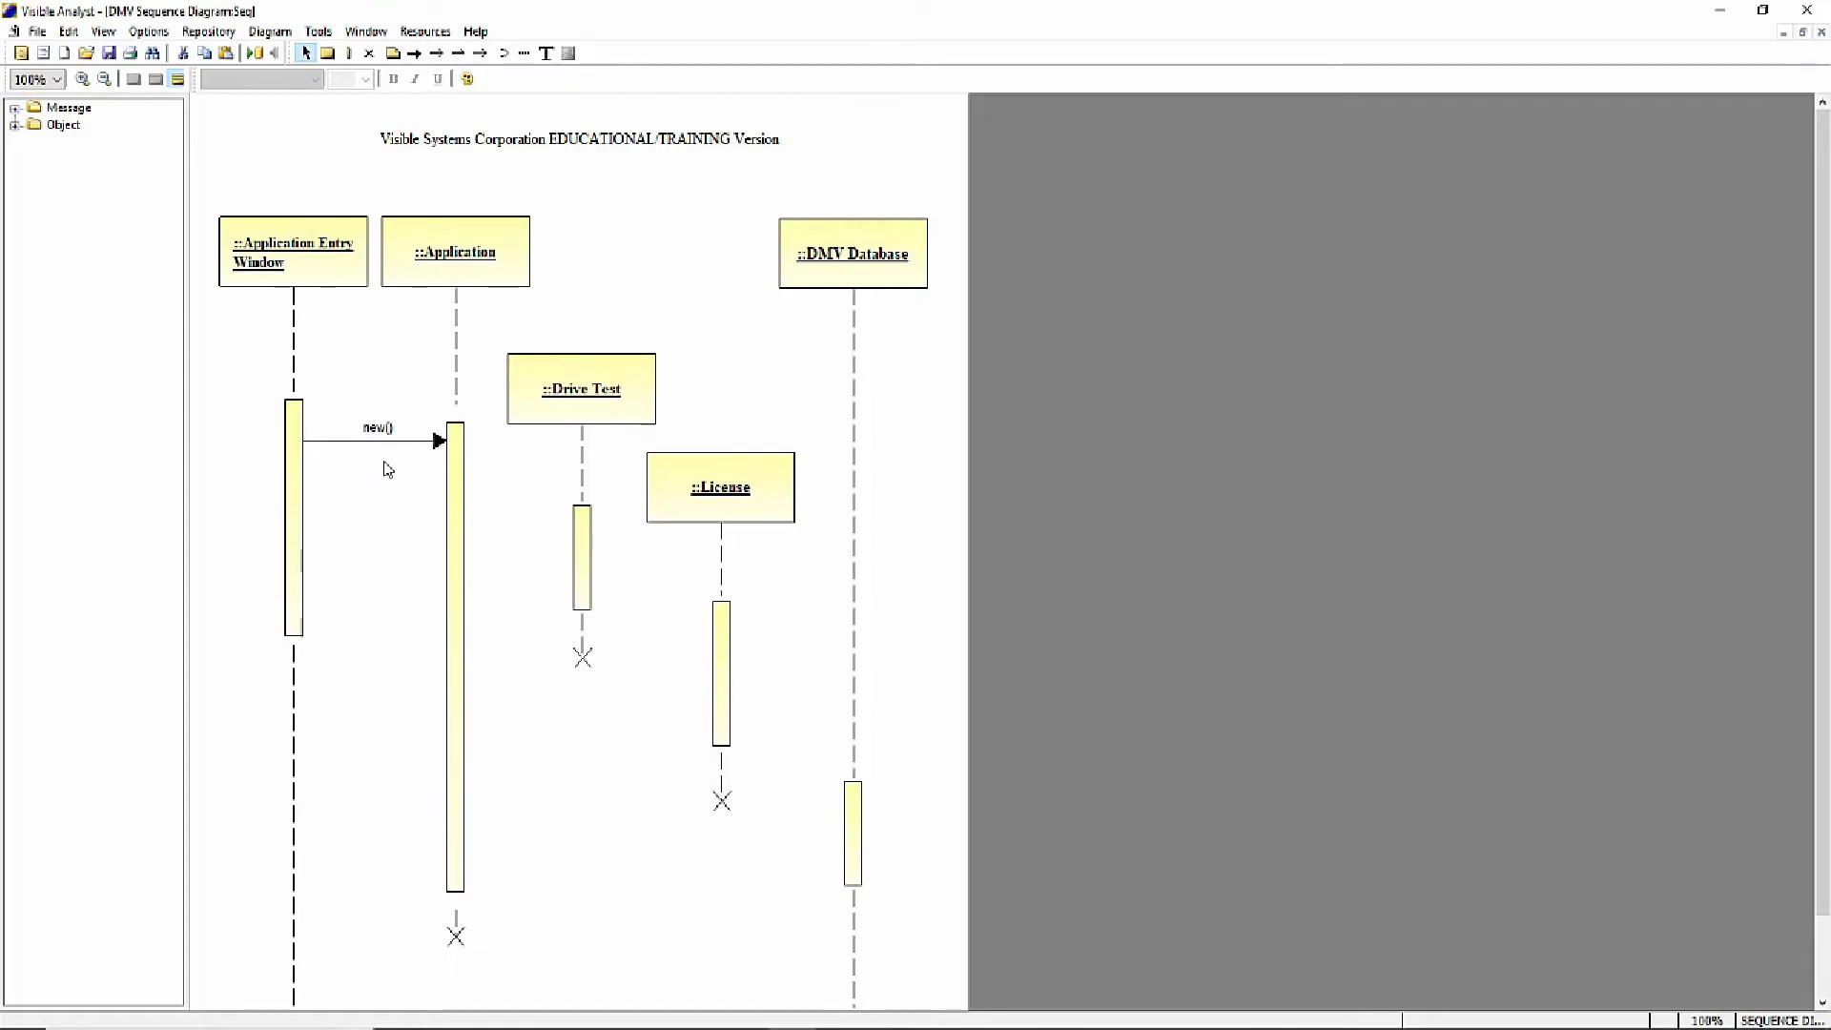
# - Draw a procedure call message from the lower Application activation to the DMV Database activation and create the method Update Success for it
pyautogui.click(415, 53)
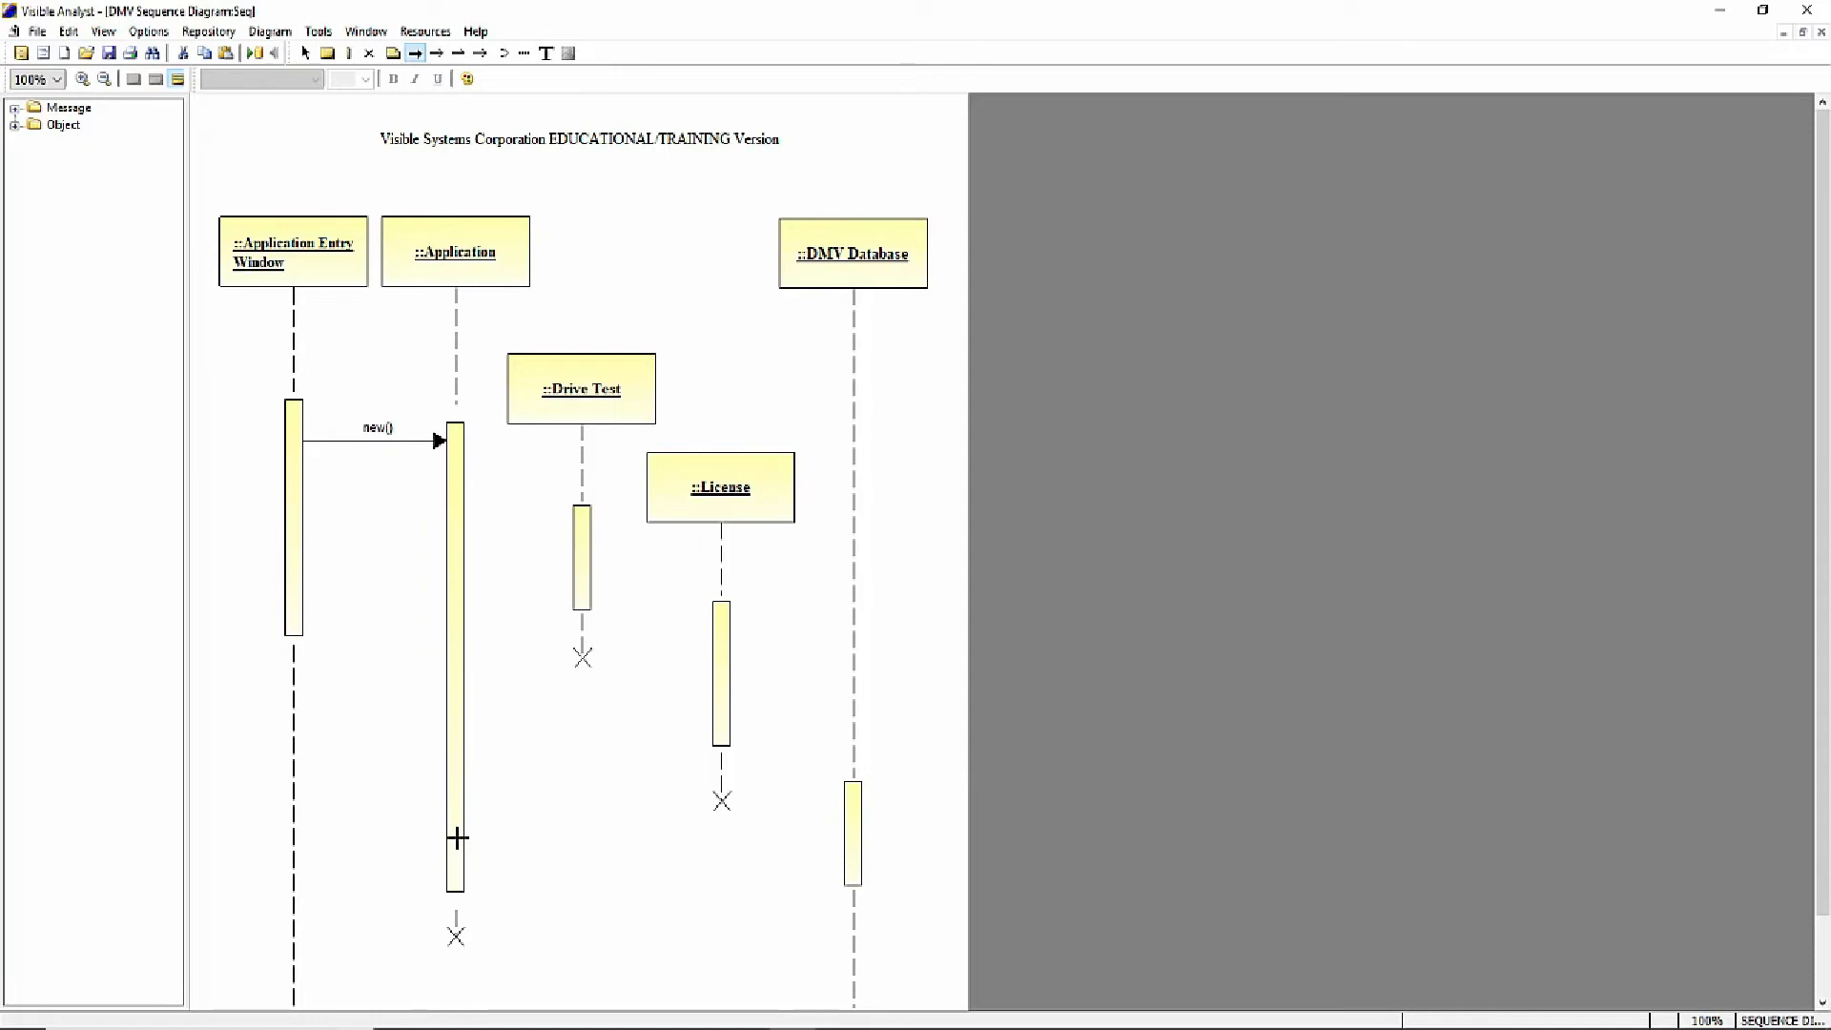
pyautogui.moveTo(457, 838); pyautogui.dragTo(852, 829)
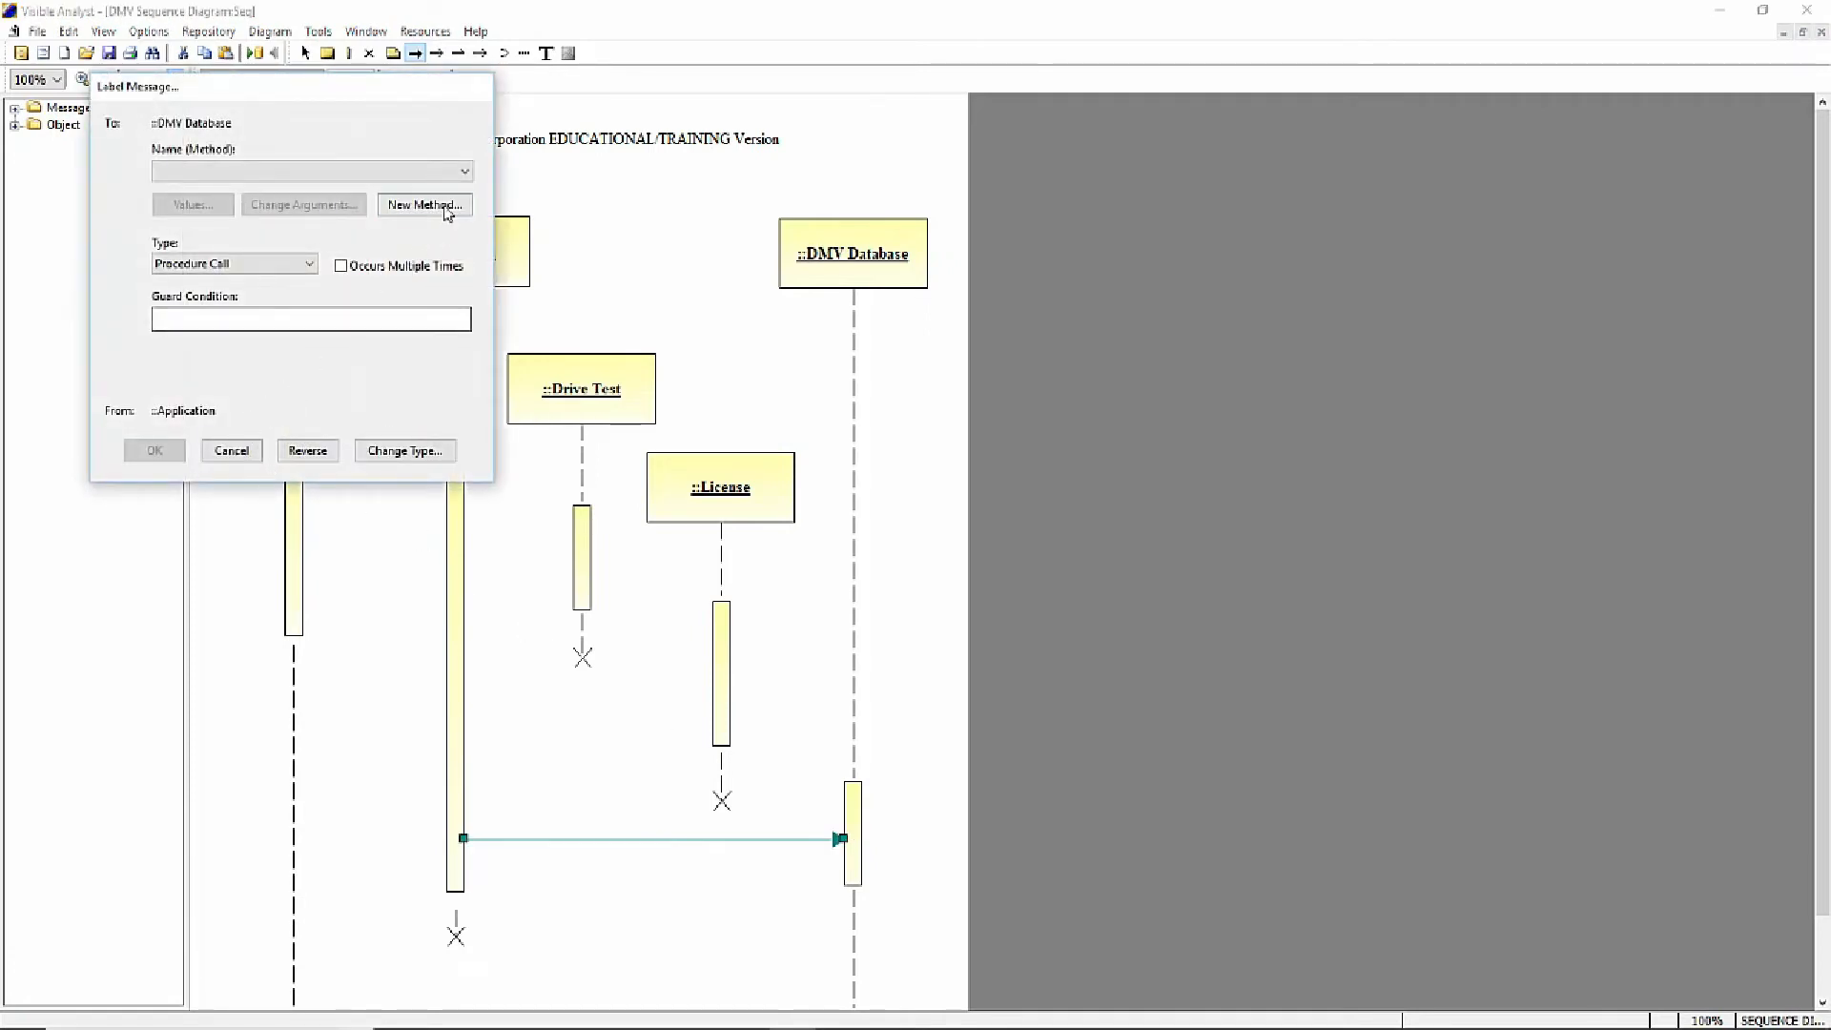
pyautogui.click(446, 211)
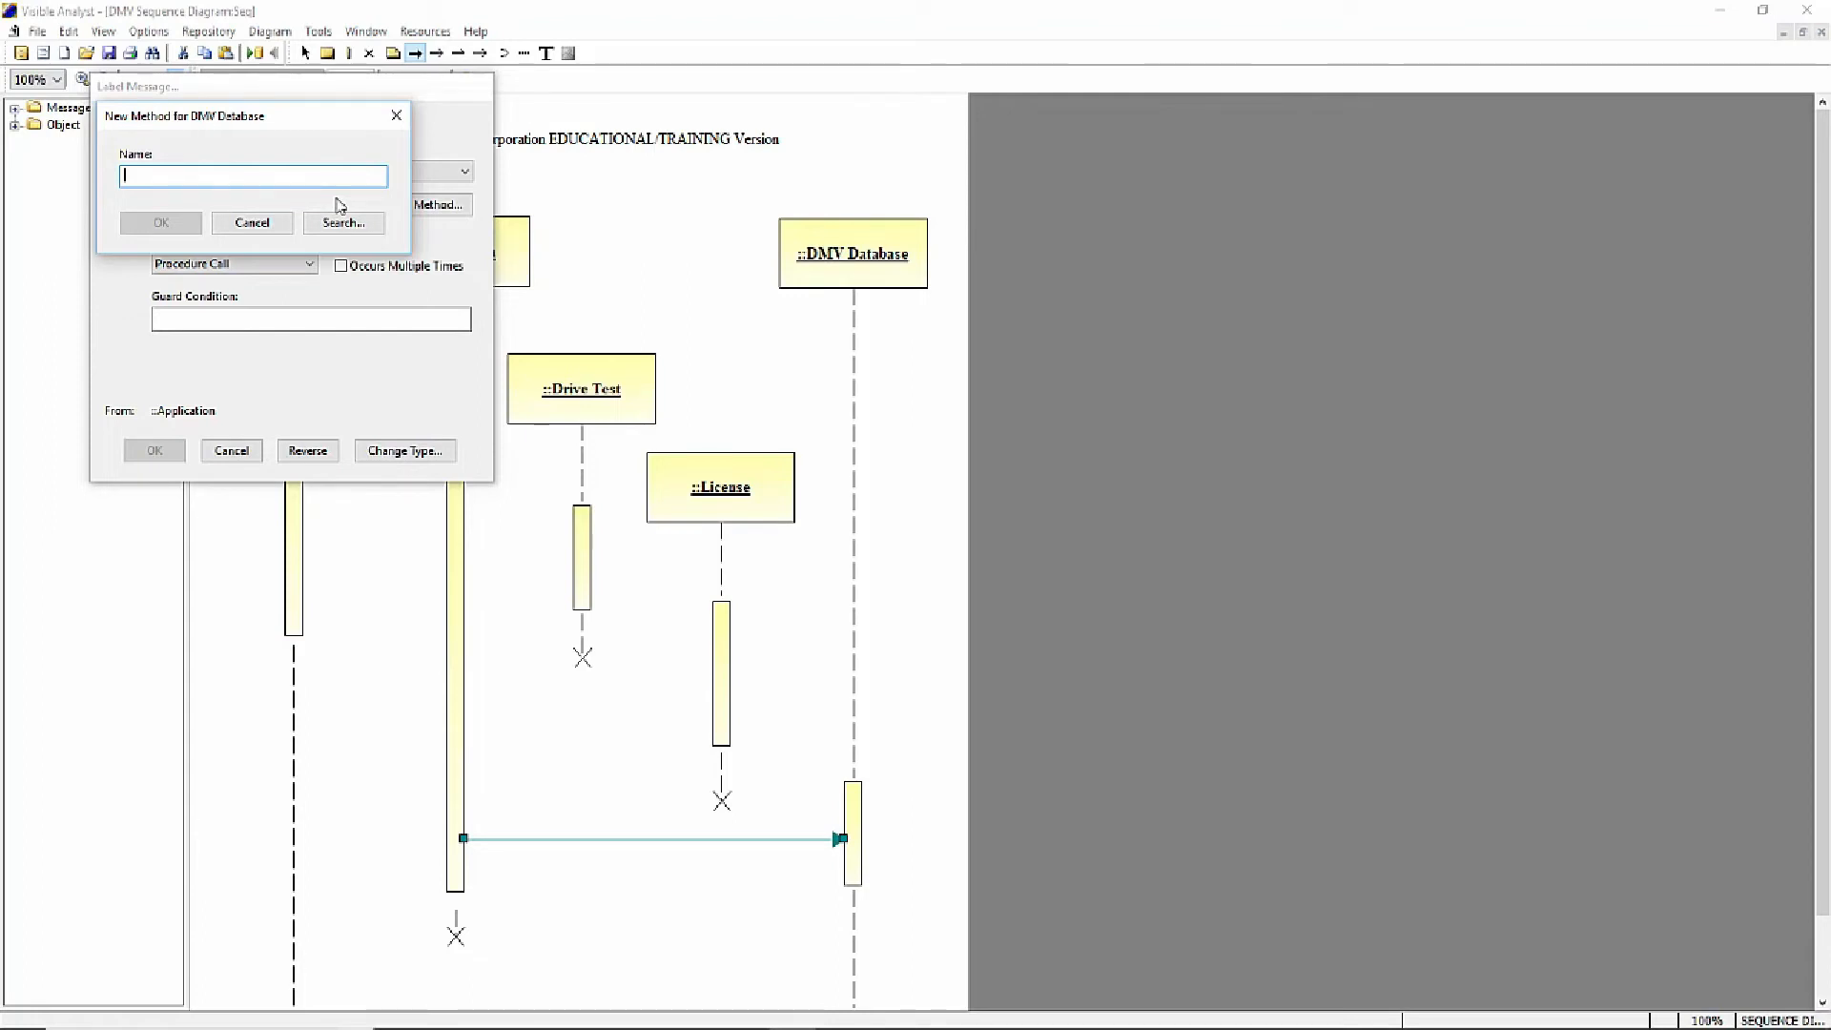
pyautogui.write('Update')
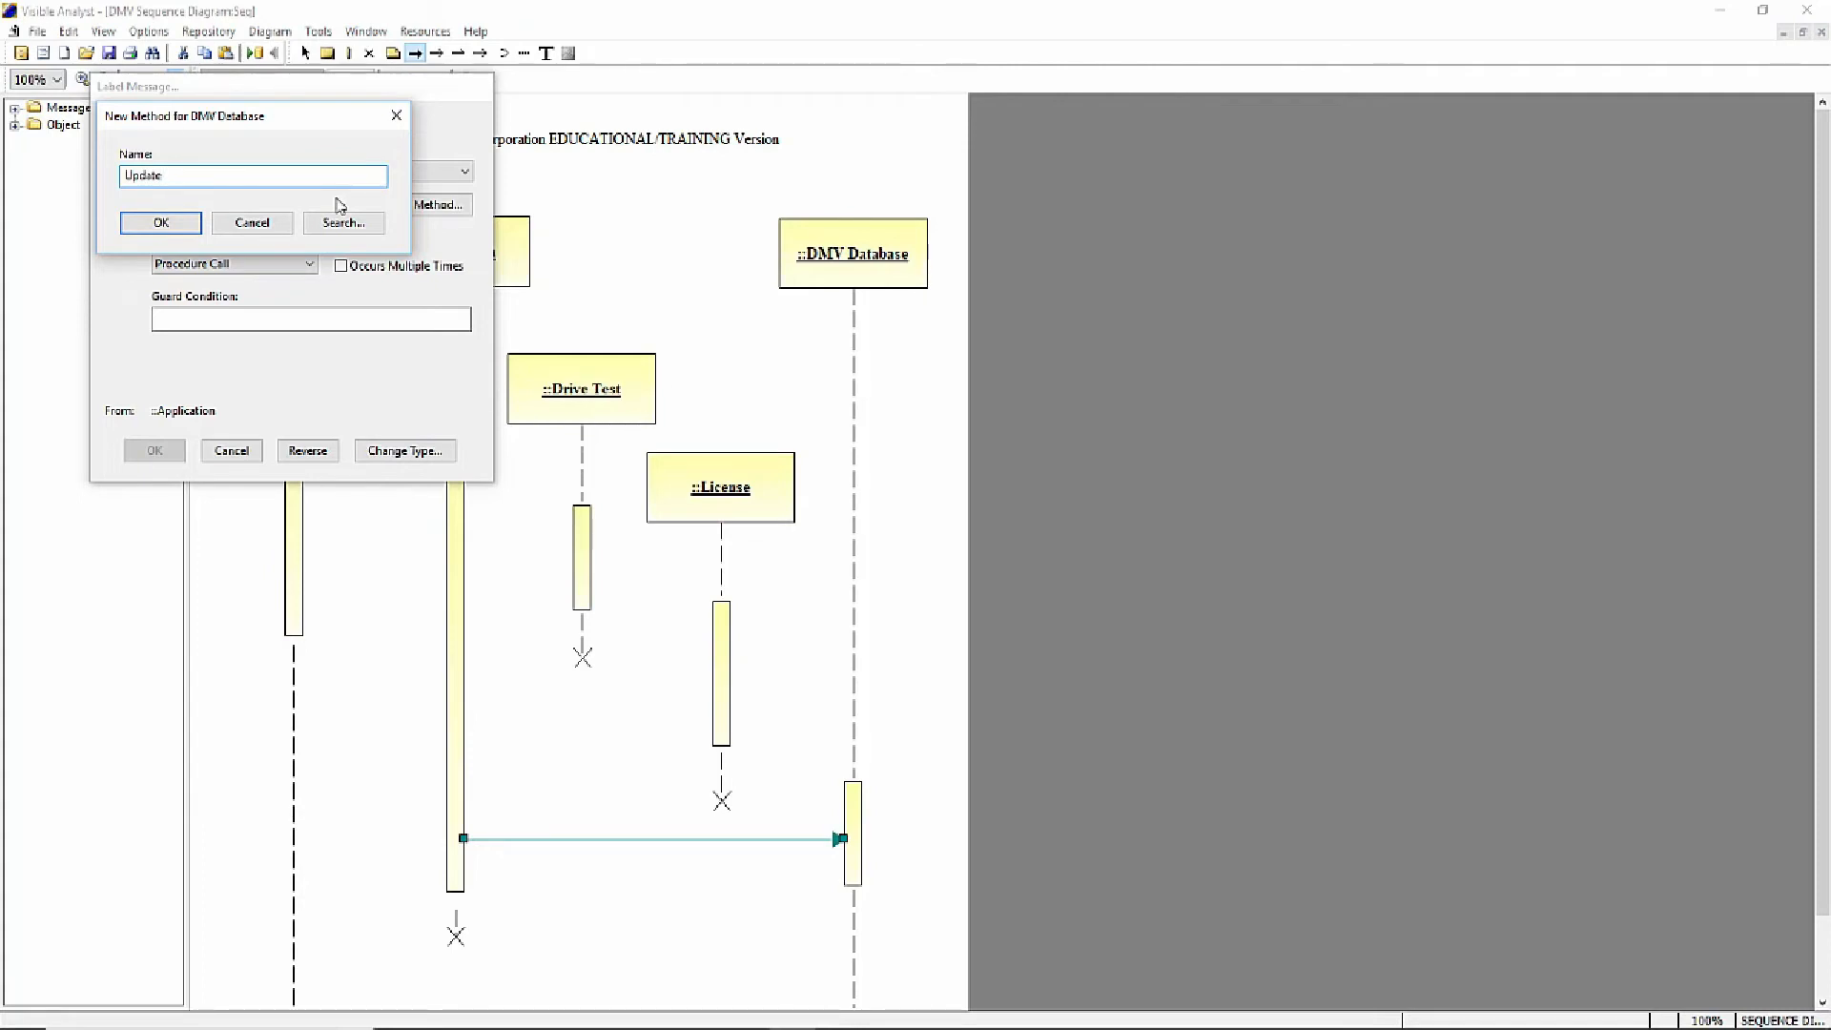
pyautogui.write('Success')
pyautogui.click(160, 225)
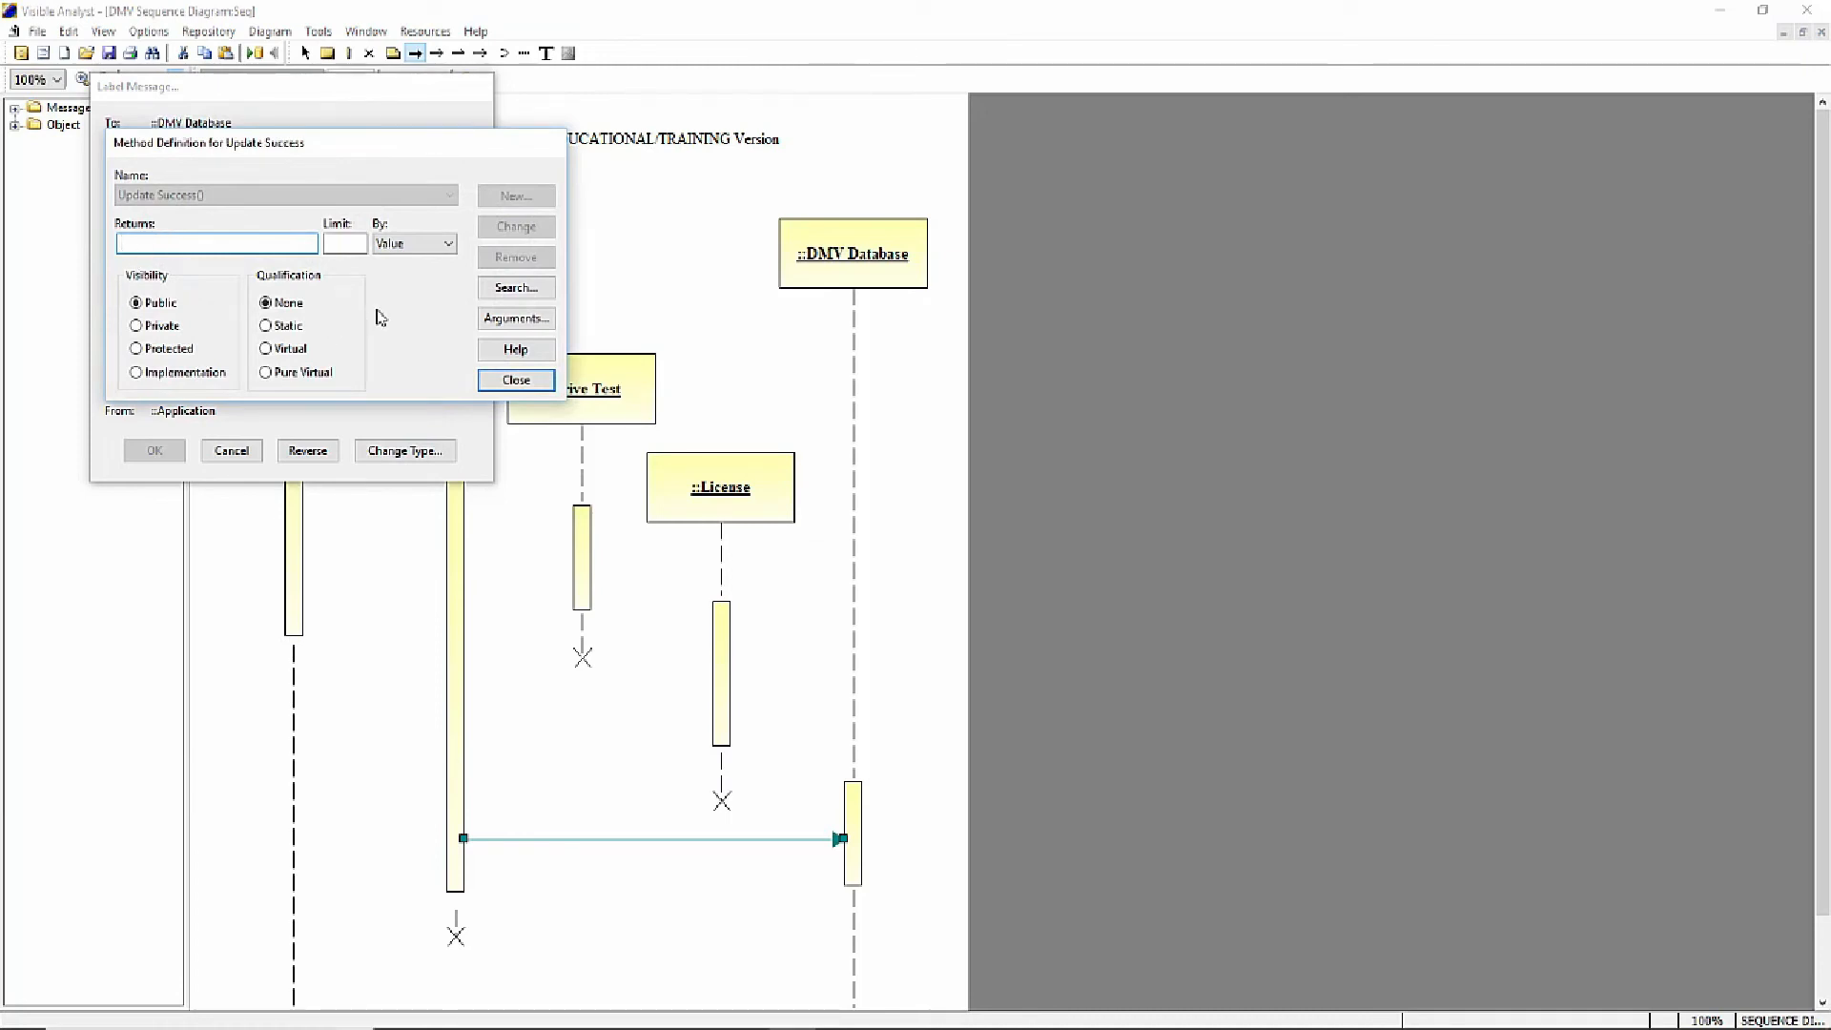
pyautogui.click(517, 382)
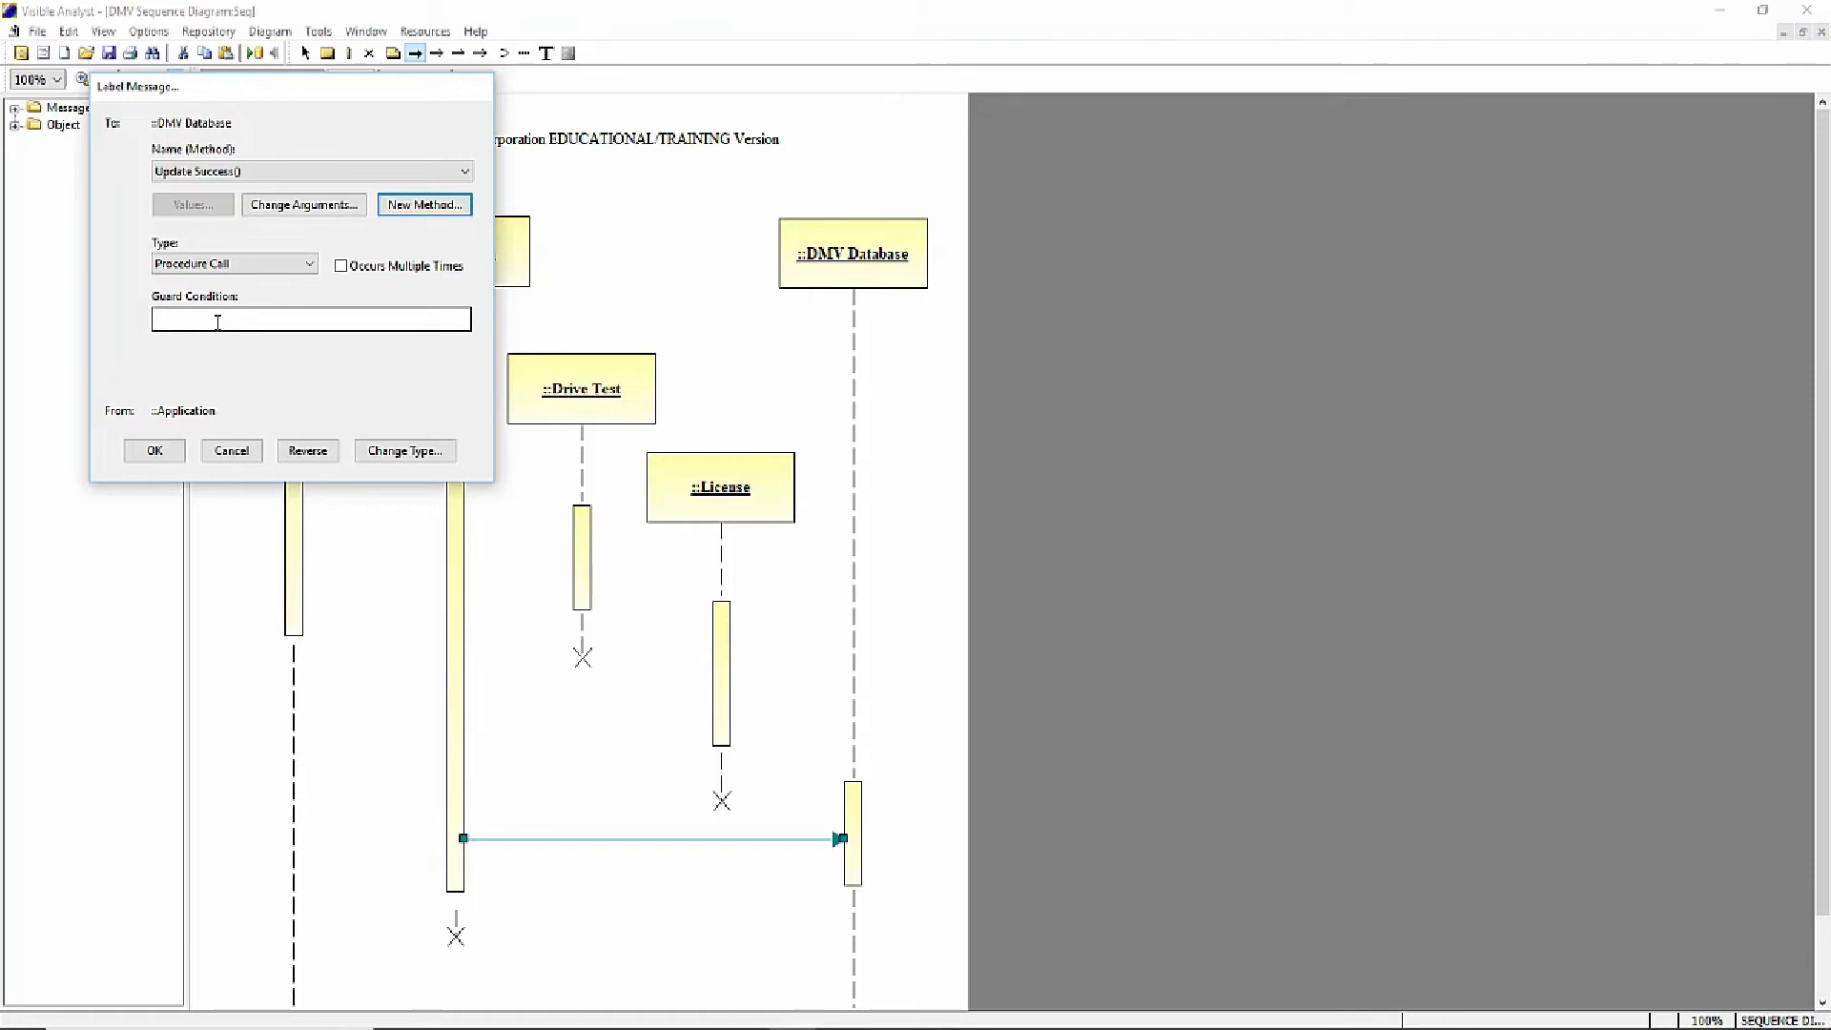
# - Give the Update Success() message the guard condition passed, apply the label and deselect the message
pyautogui.click(218, 322)
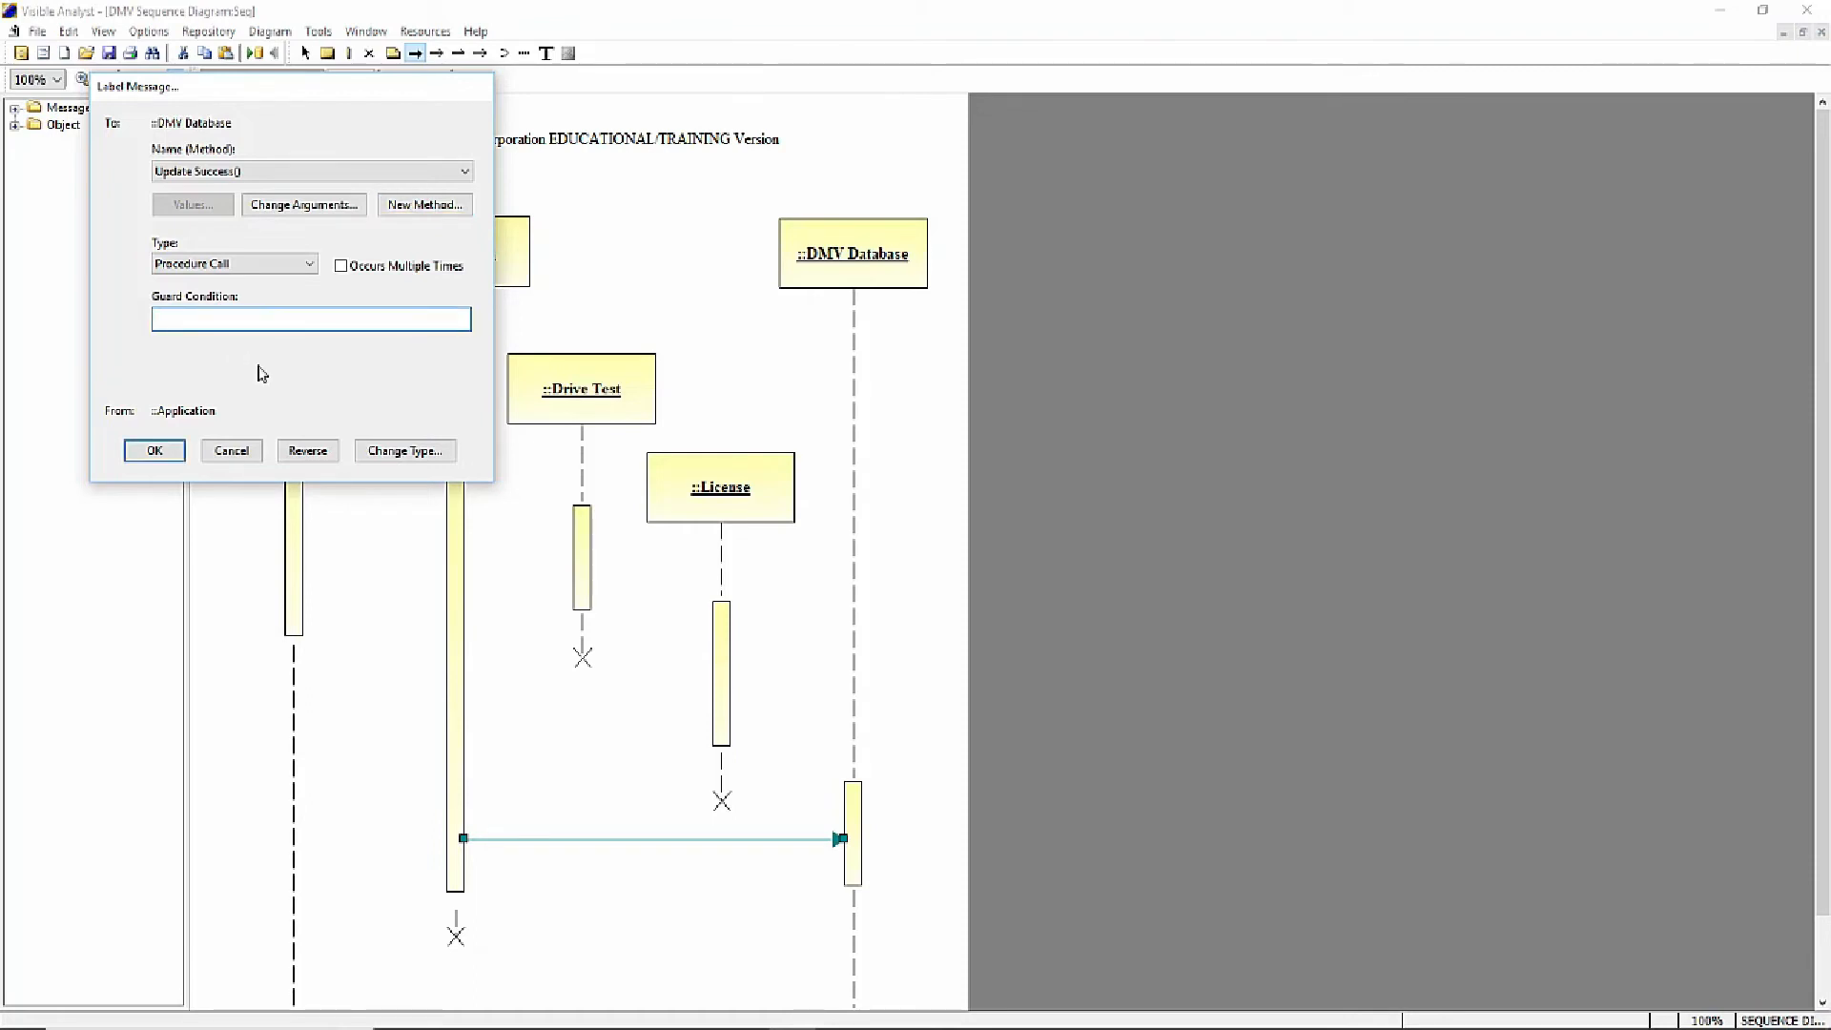
pyautogui.write('passed')
pyautogui.click(154, 452)
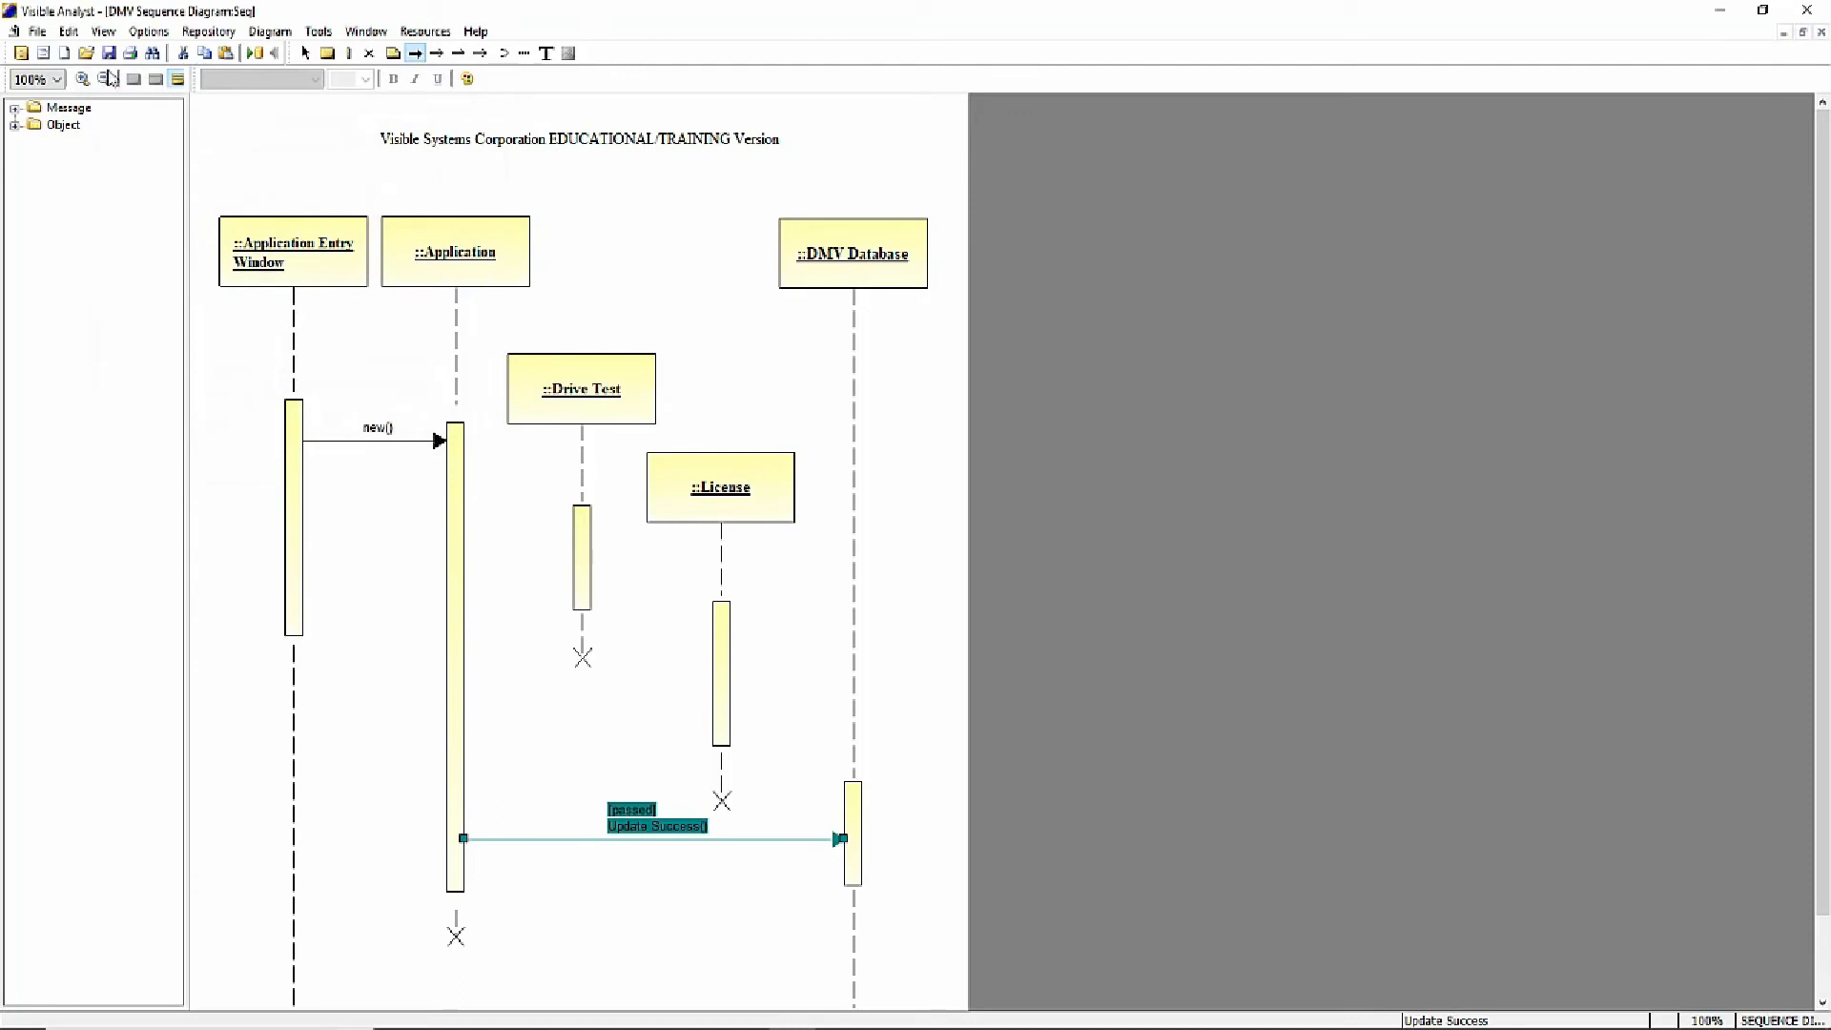
pyautogui.click(304, 53)
pyautogui.click(600, 755)
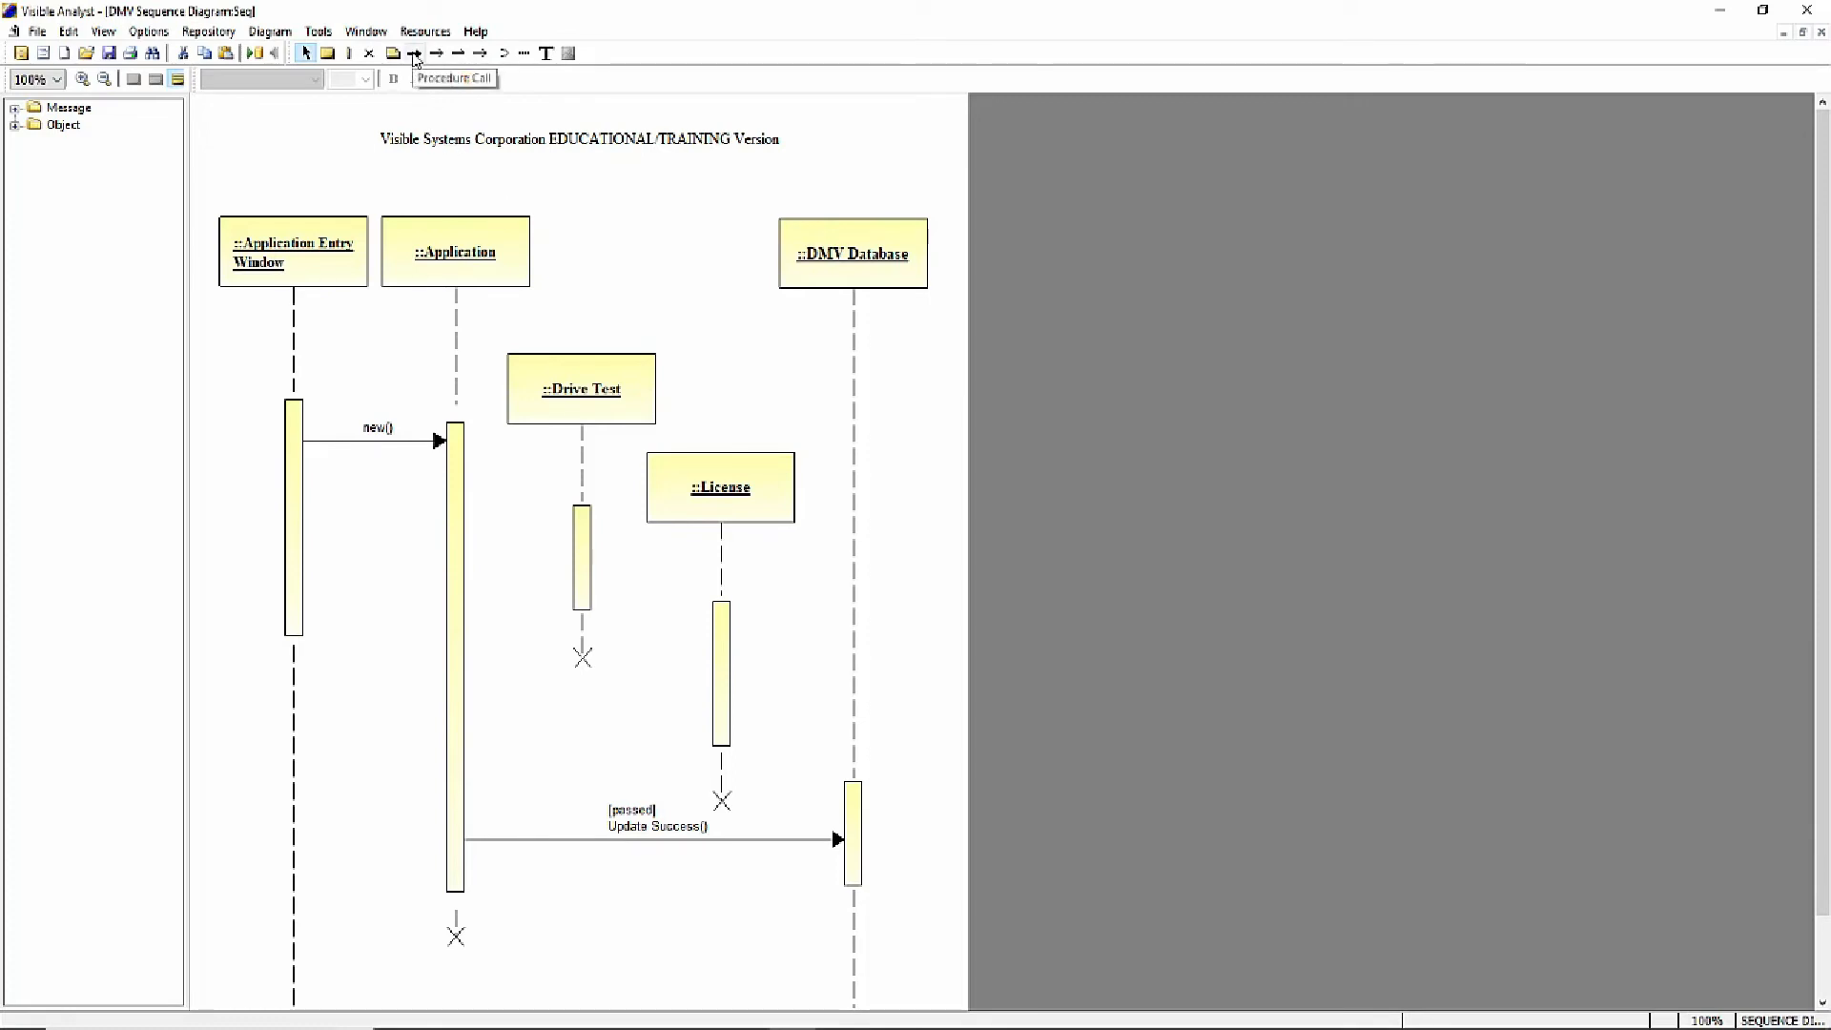
# - Draw a procedure call message from the Application activation to the top of the Drive Test activation, labelled with a new method isdrvok
pyautogui.click(416, 56)
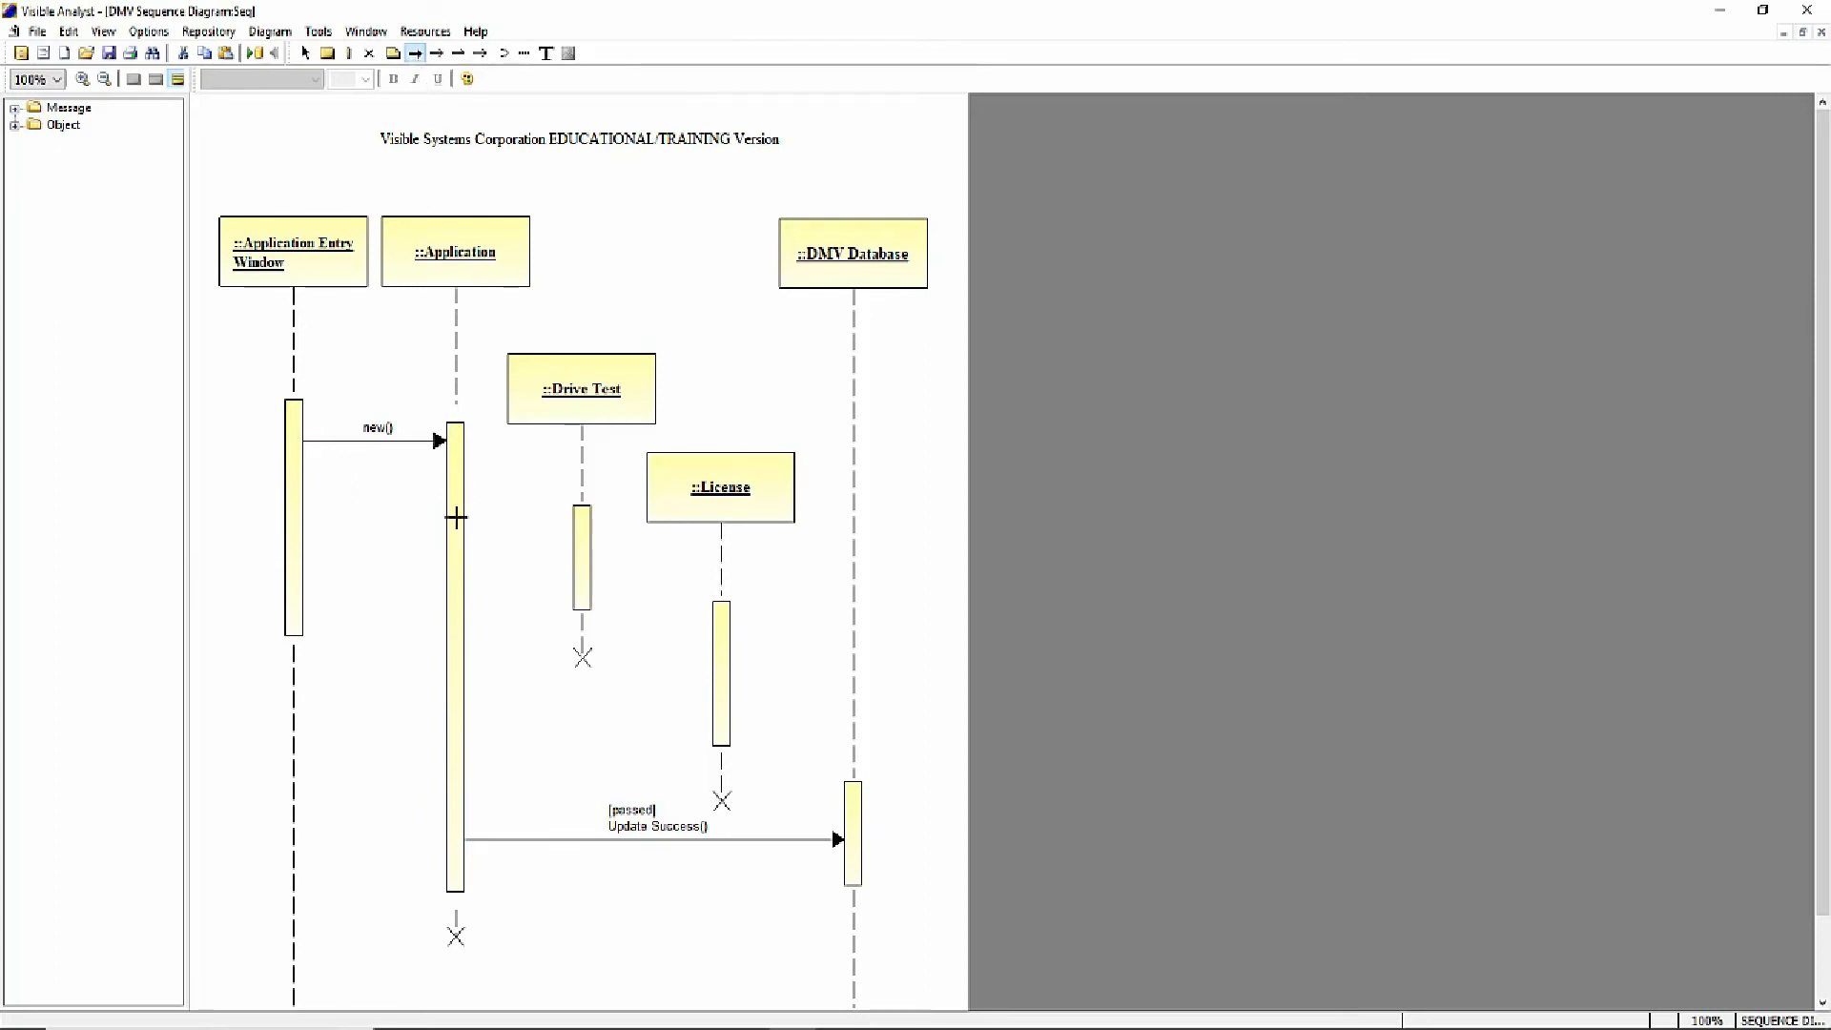
pyautogui.moveTo(455, 518); pyautogui.dragTo(583, 520)
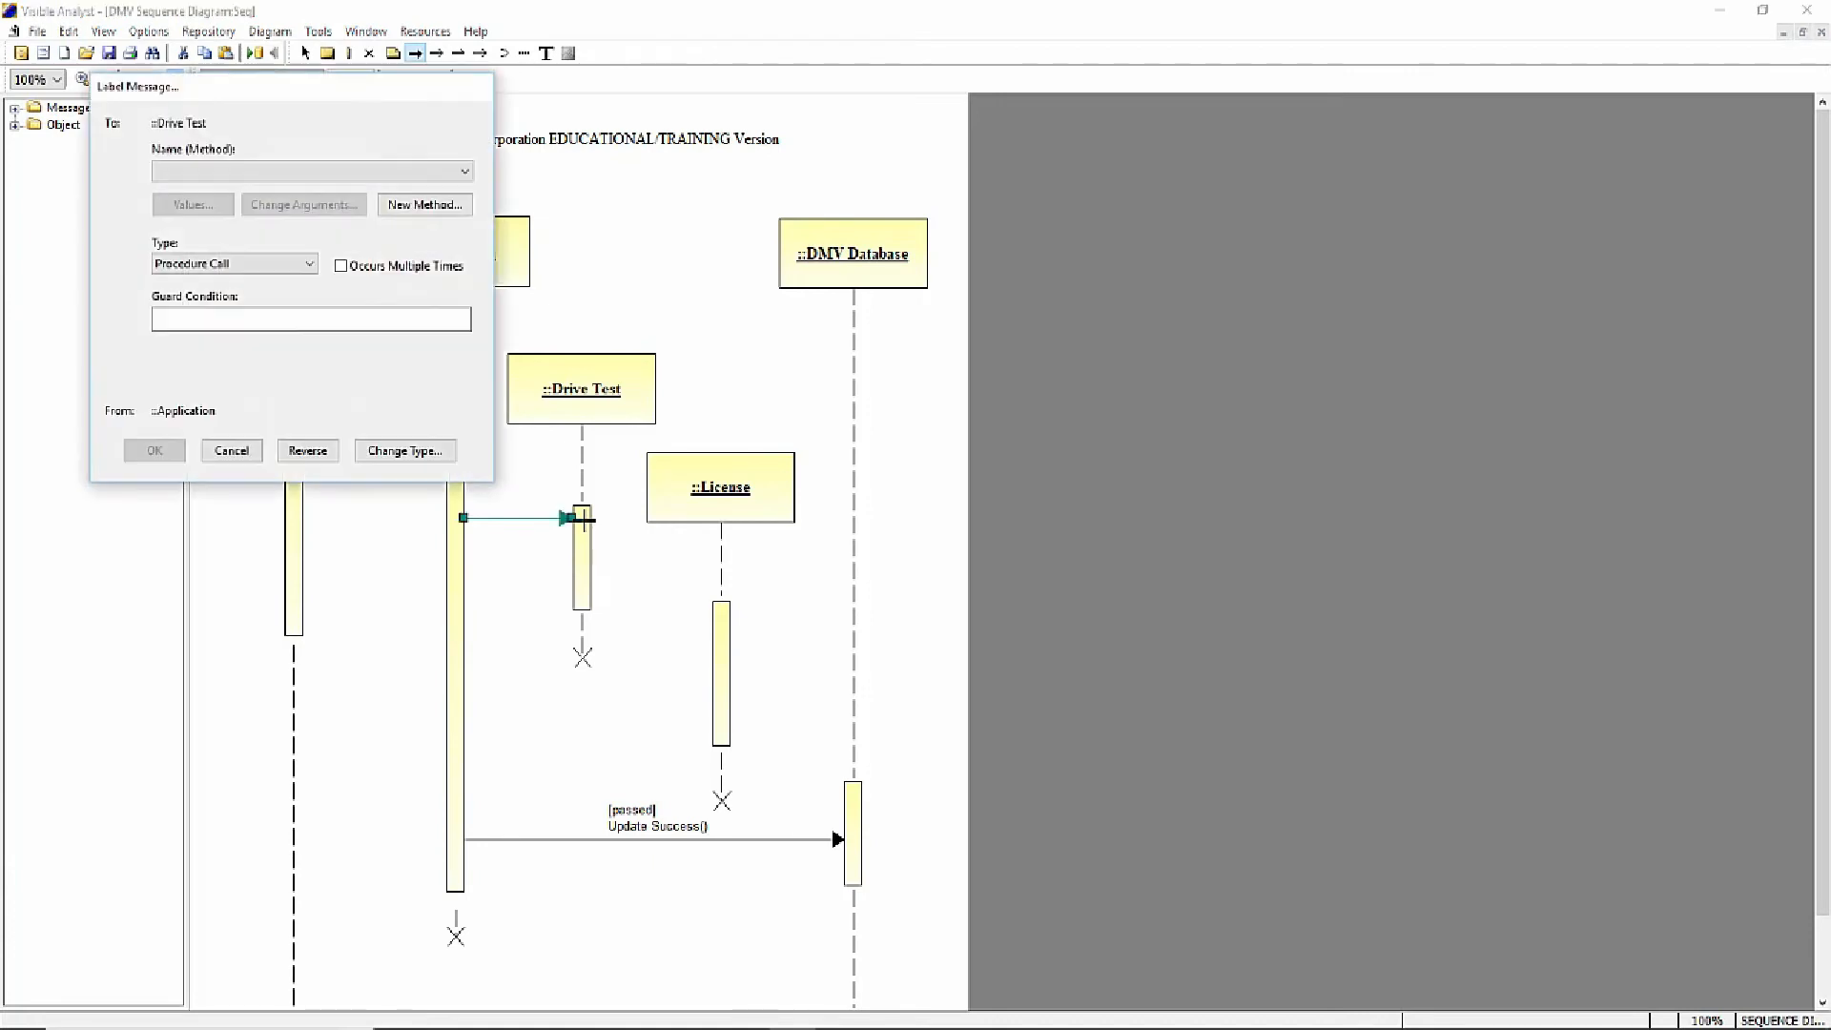
pyautogui.click(425, 206)
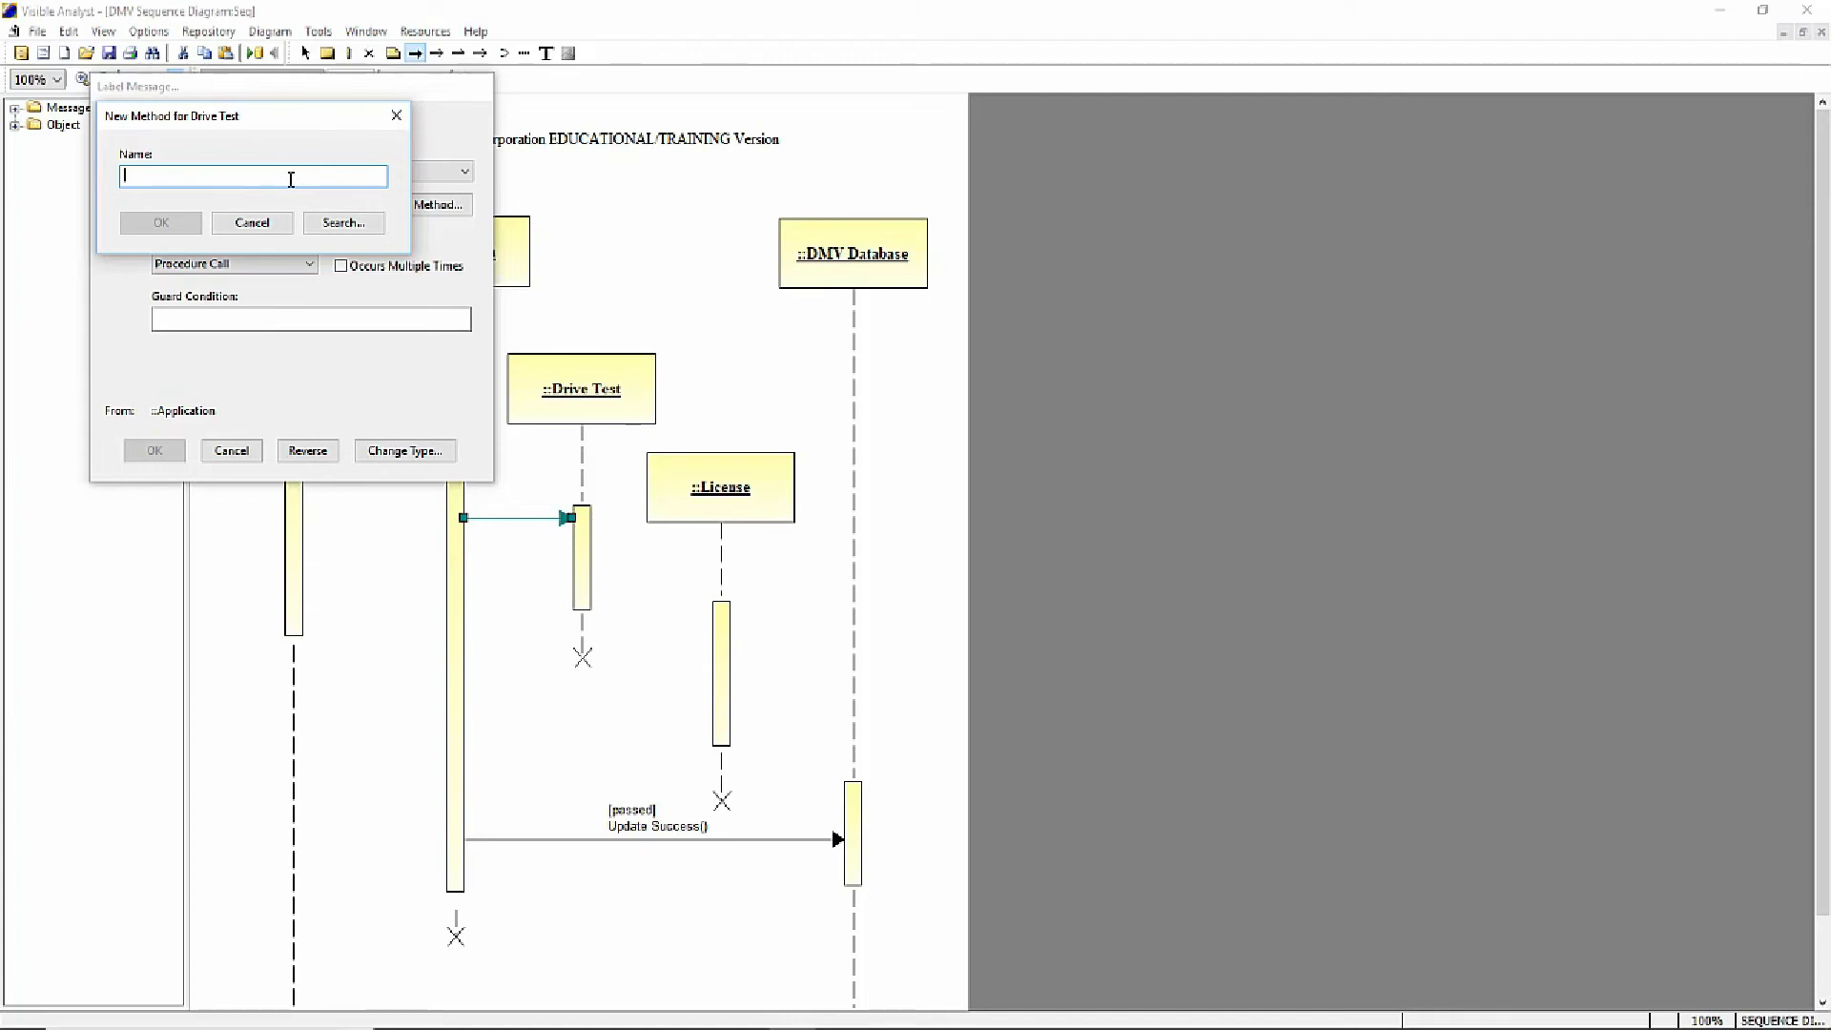
pyautogui.write('isd')
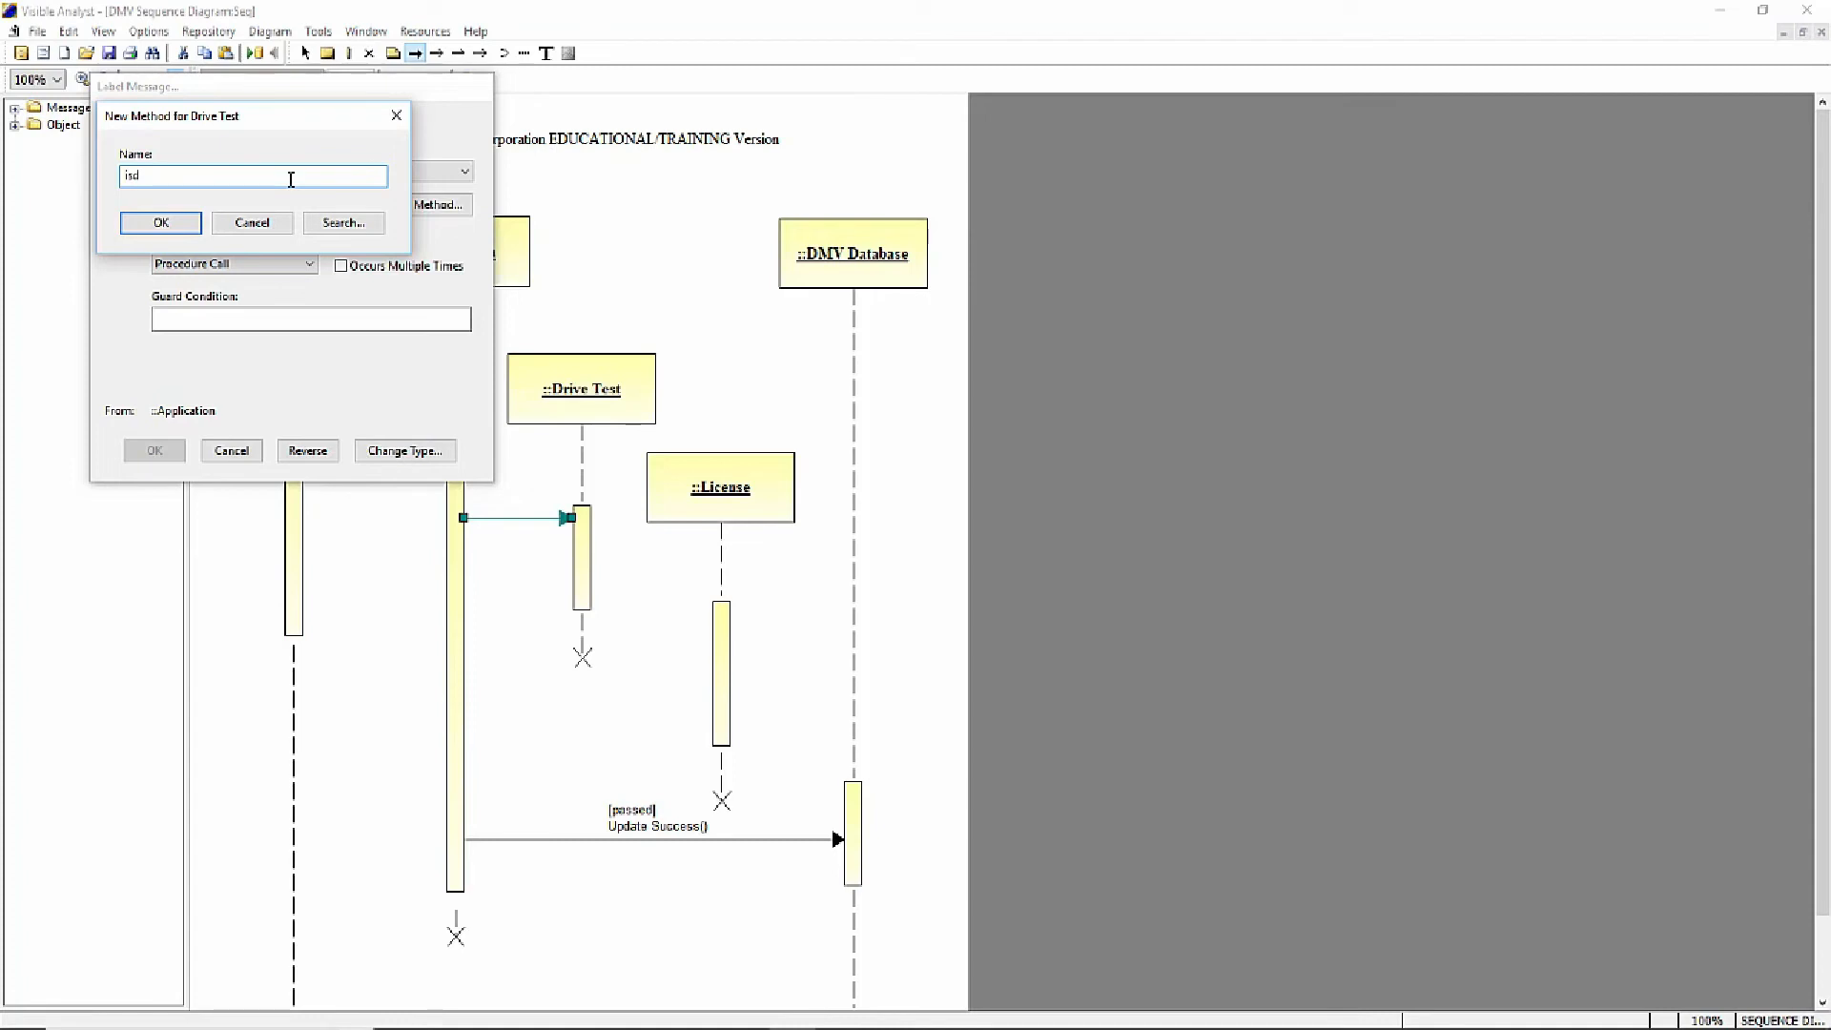
pyautogui.write('rvak')
pyautogui.click(161, 224)
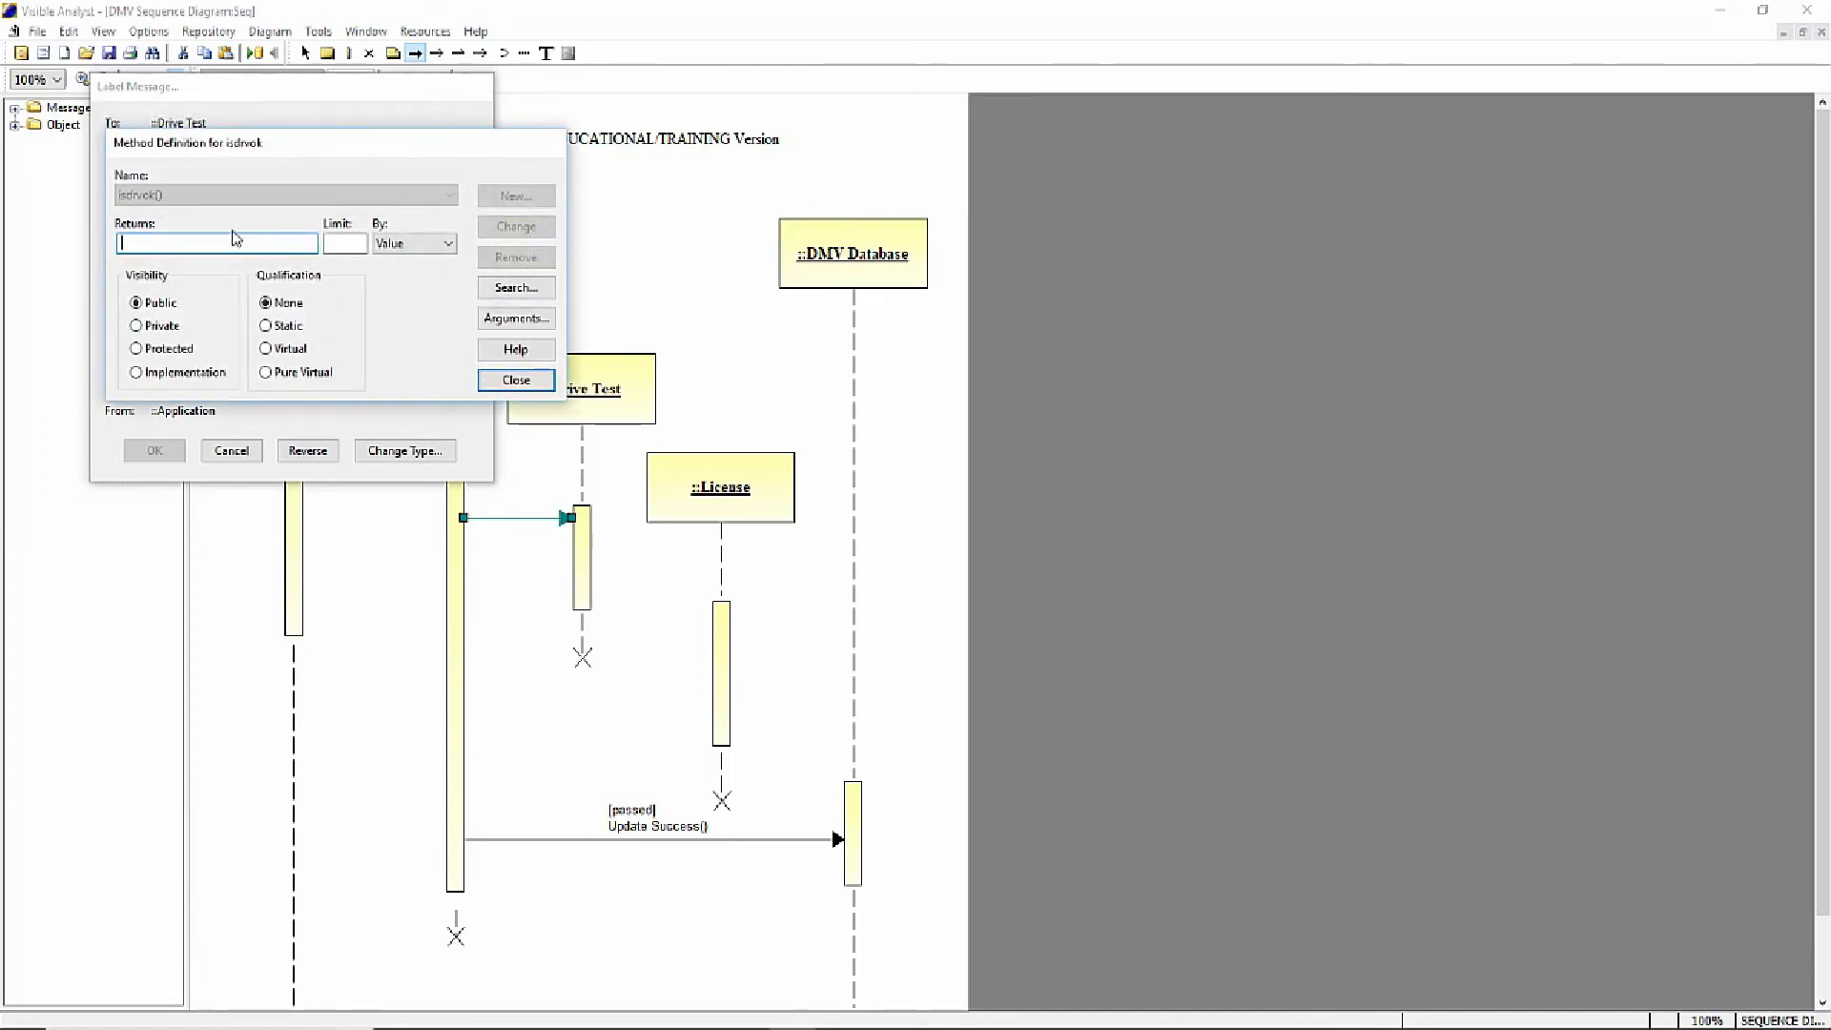
pyautogui.click(516, 380)
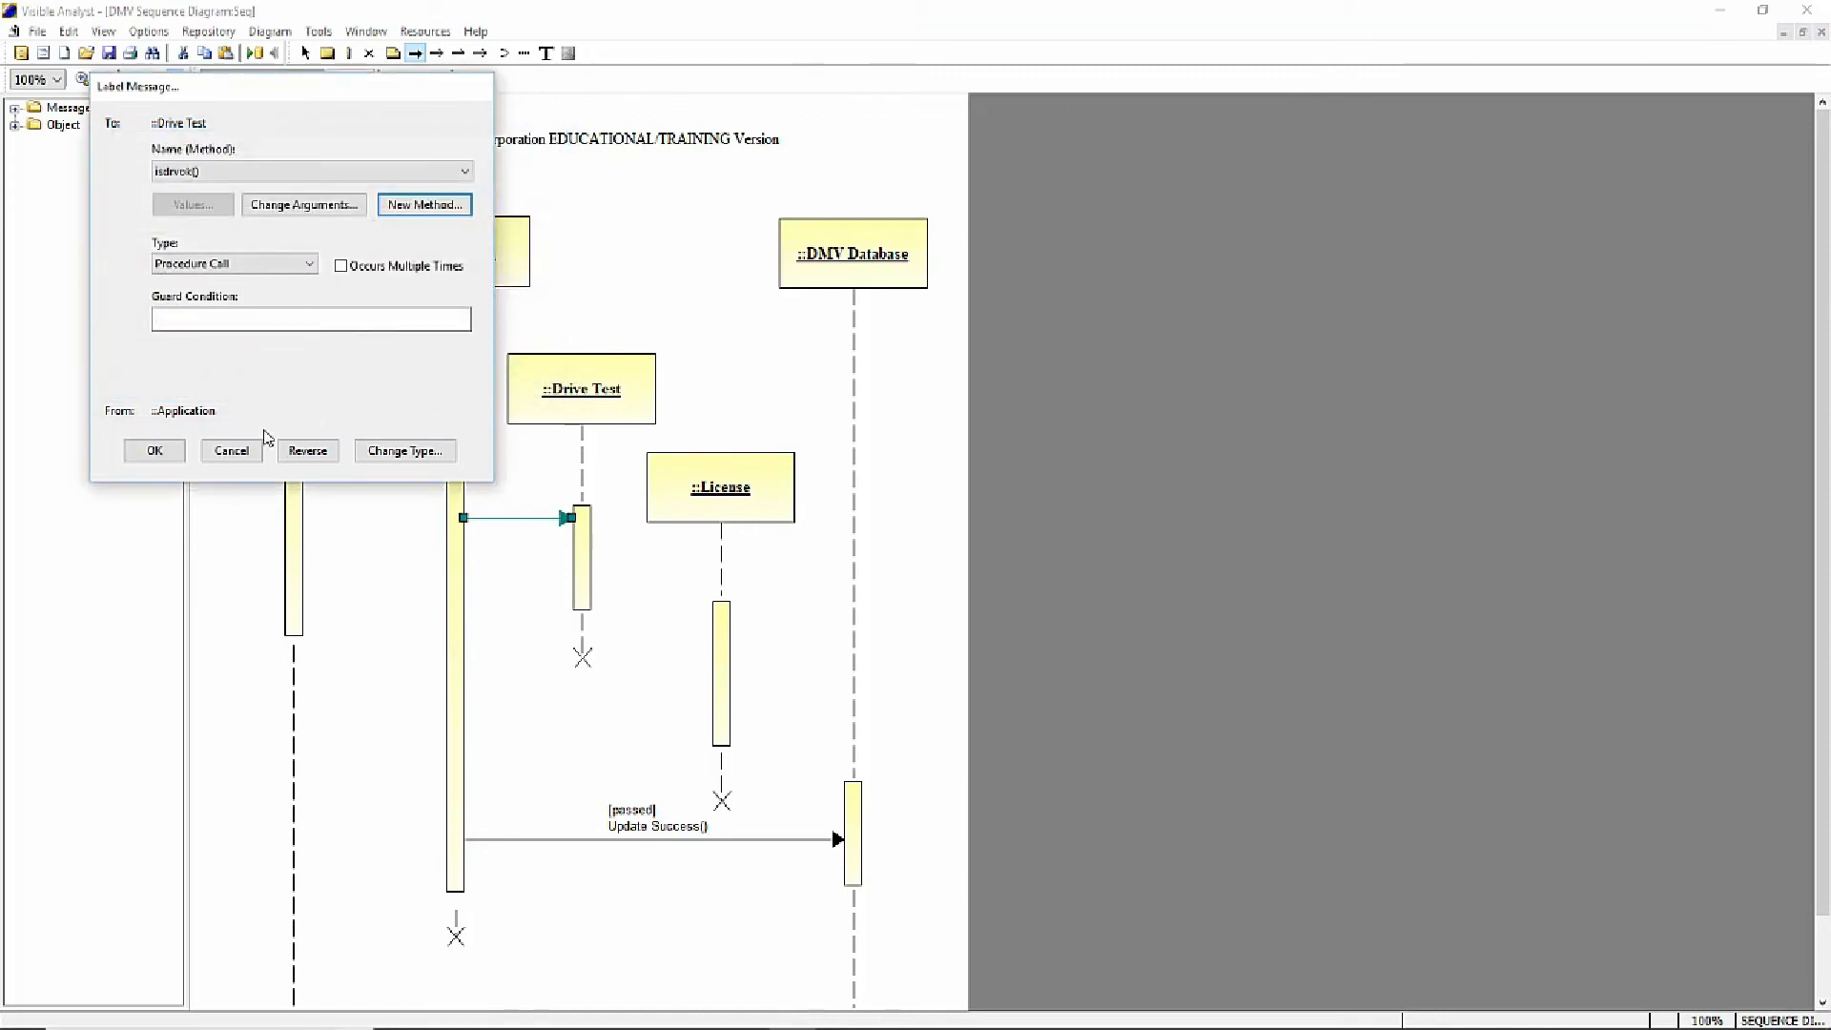
pyautogui.click(154, 451)
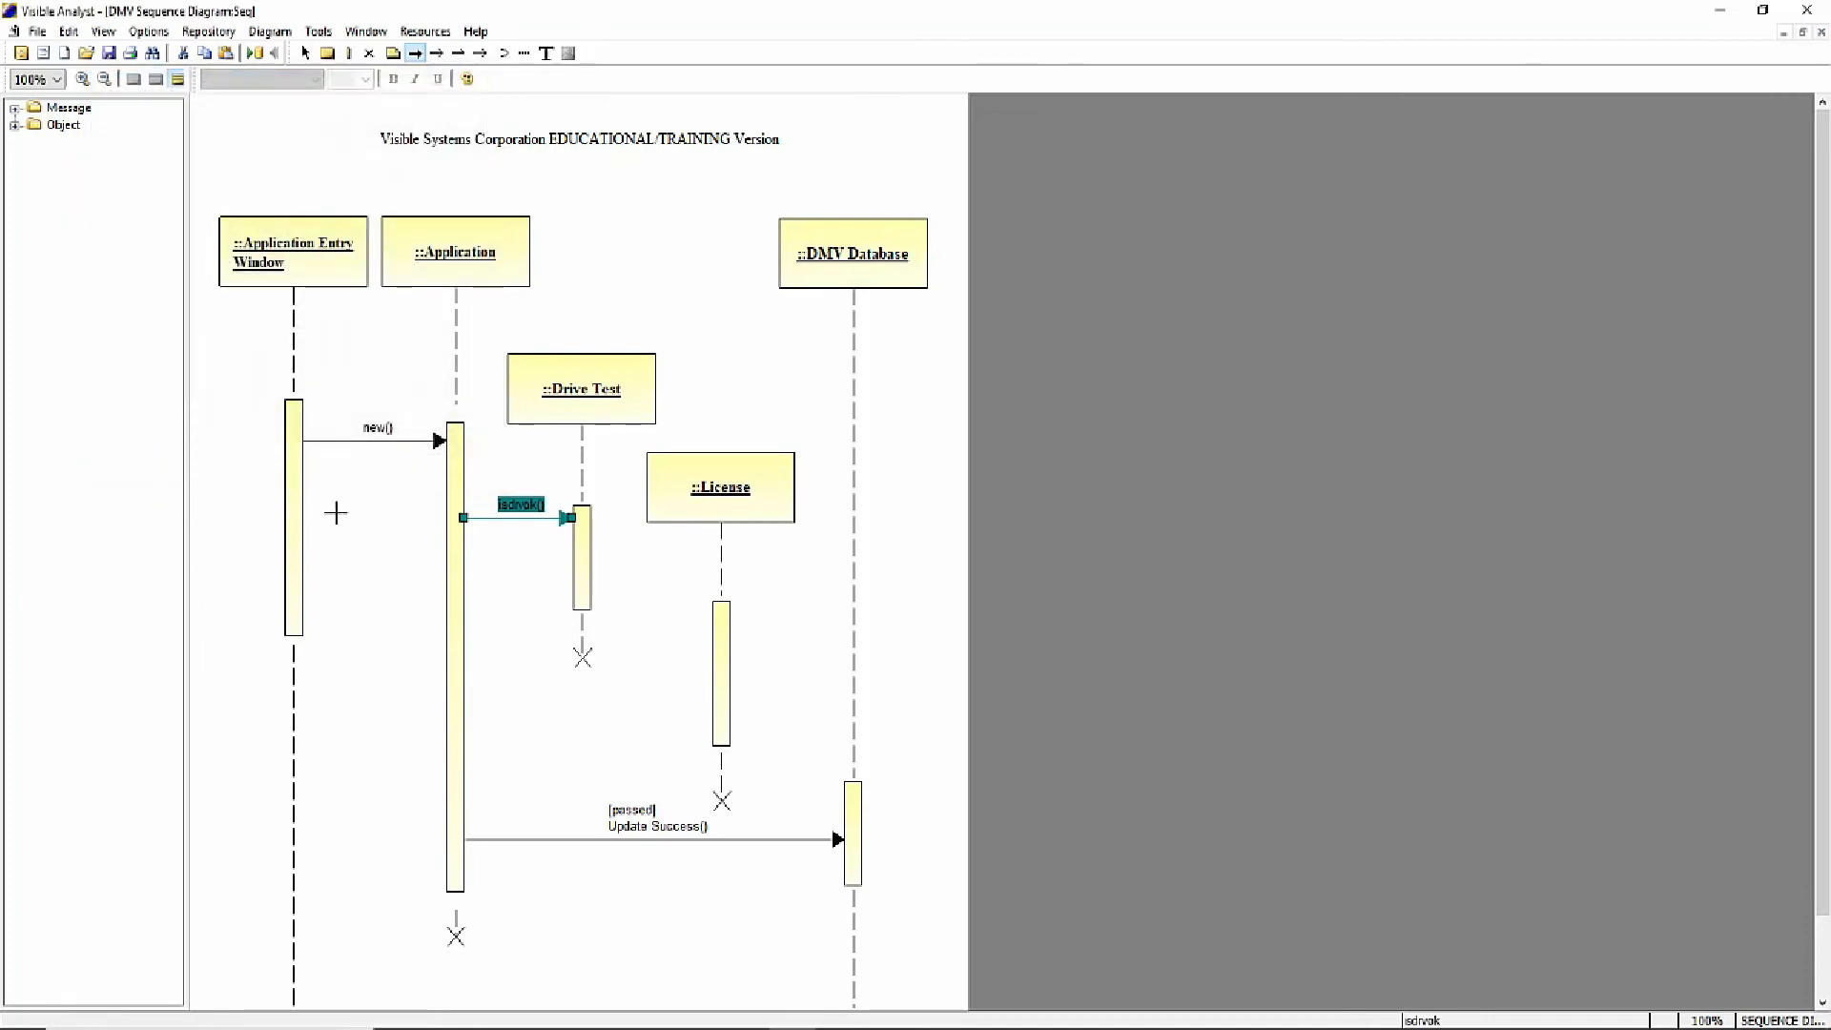
pyautogui.click(306, 54)
pyautogui.click(375, 538)
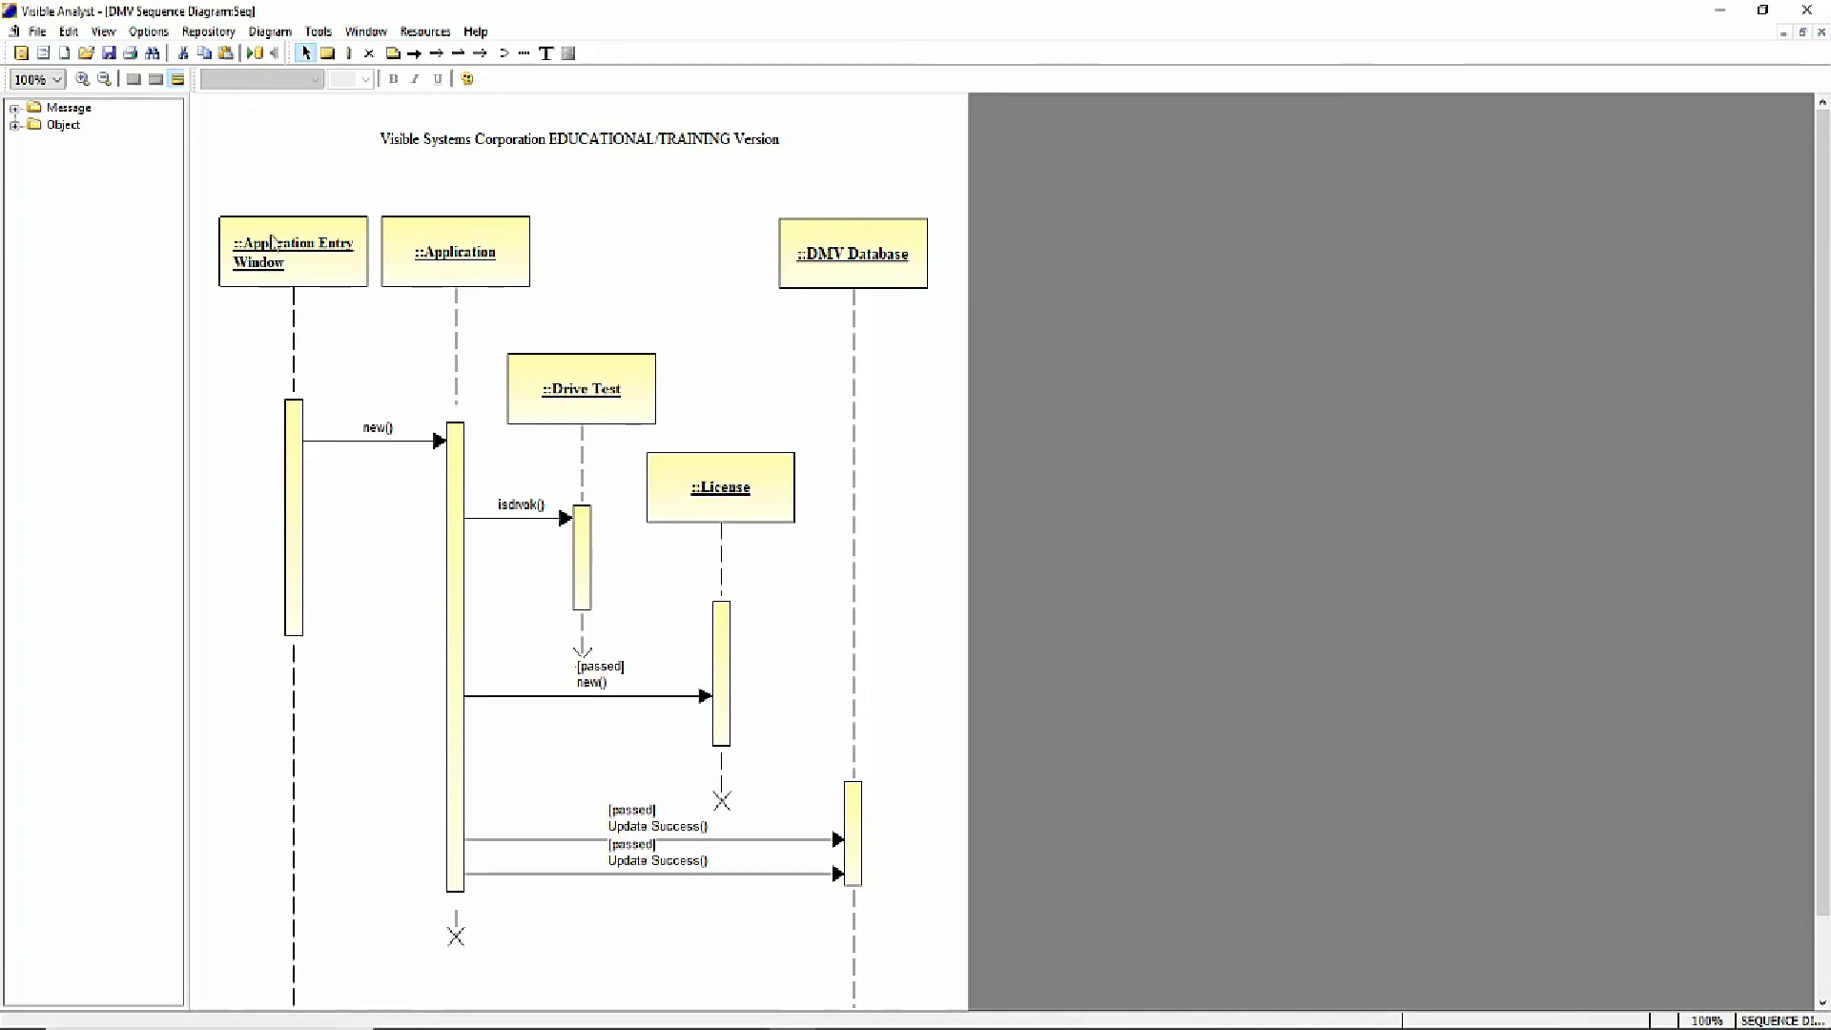
# - Draw a dashed return message from the Drive Test activation to the Application activation below isdrvok(), saving the diagram before and after
pyautogui.click(37, 32)
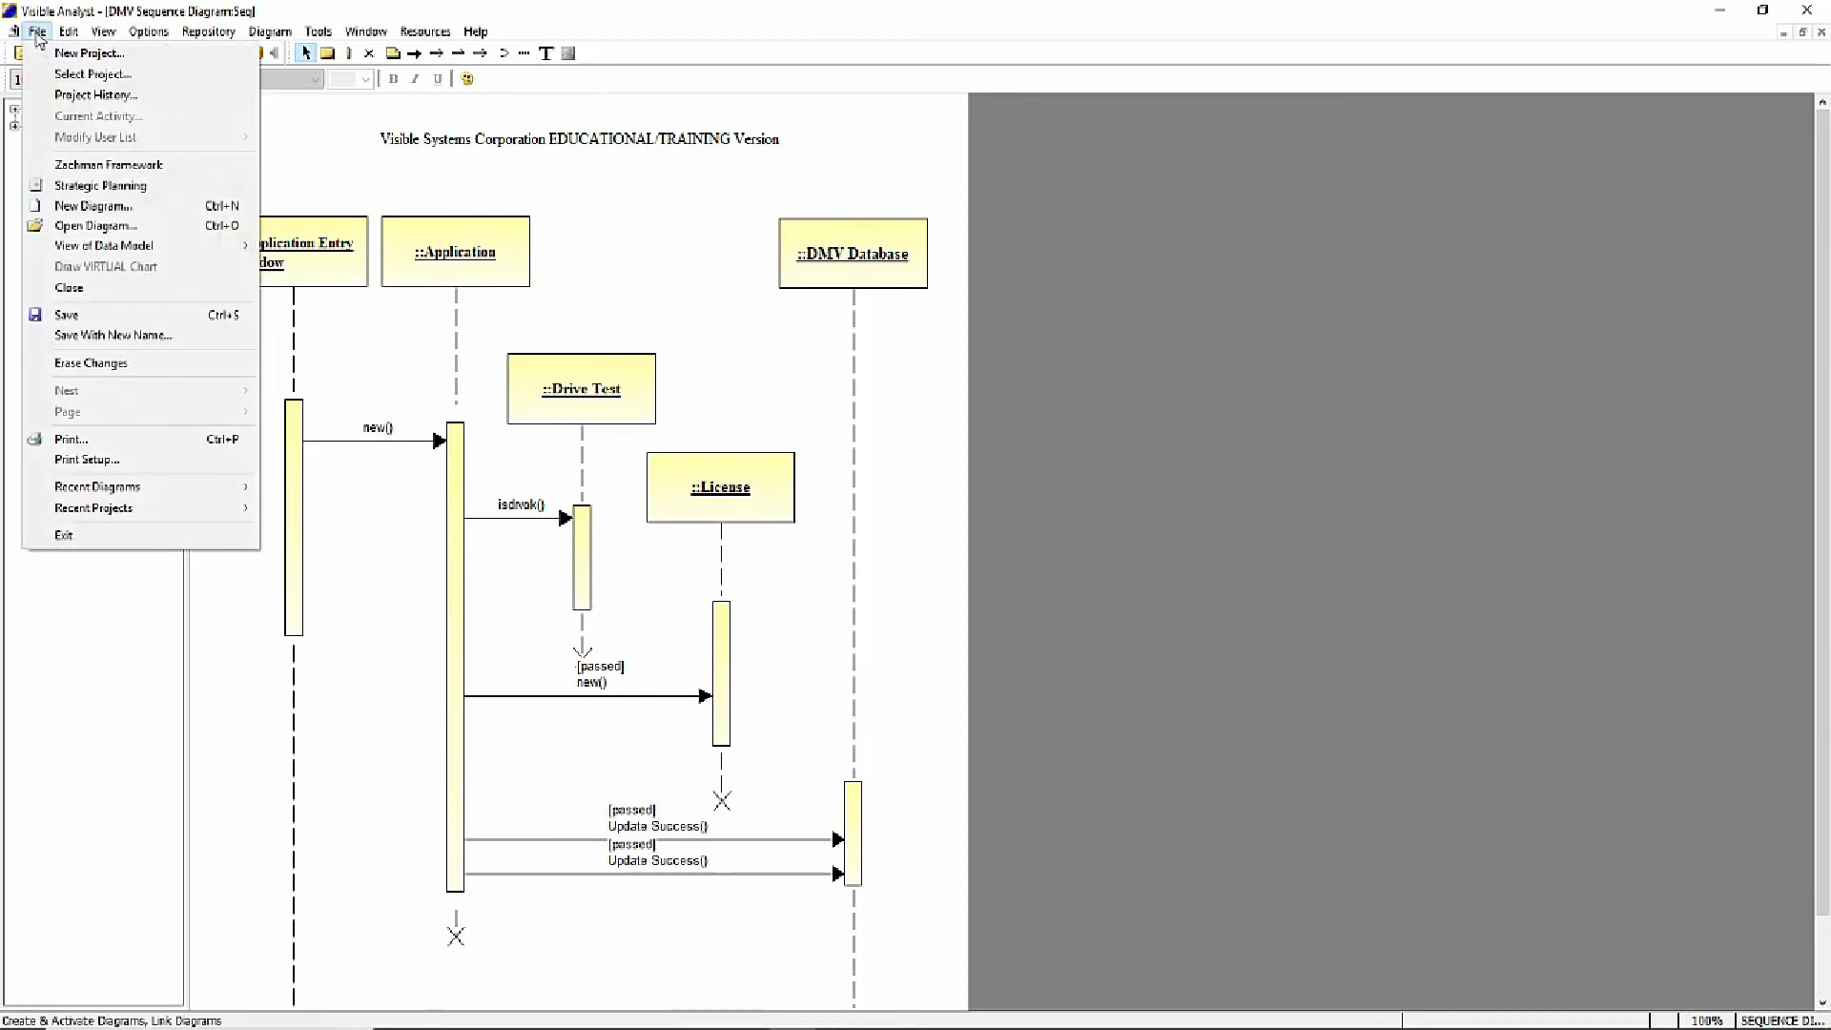
pyautogui.click(86, 318)
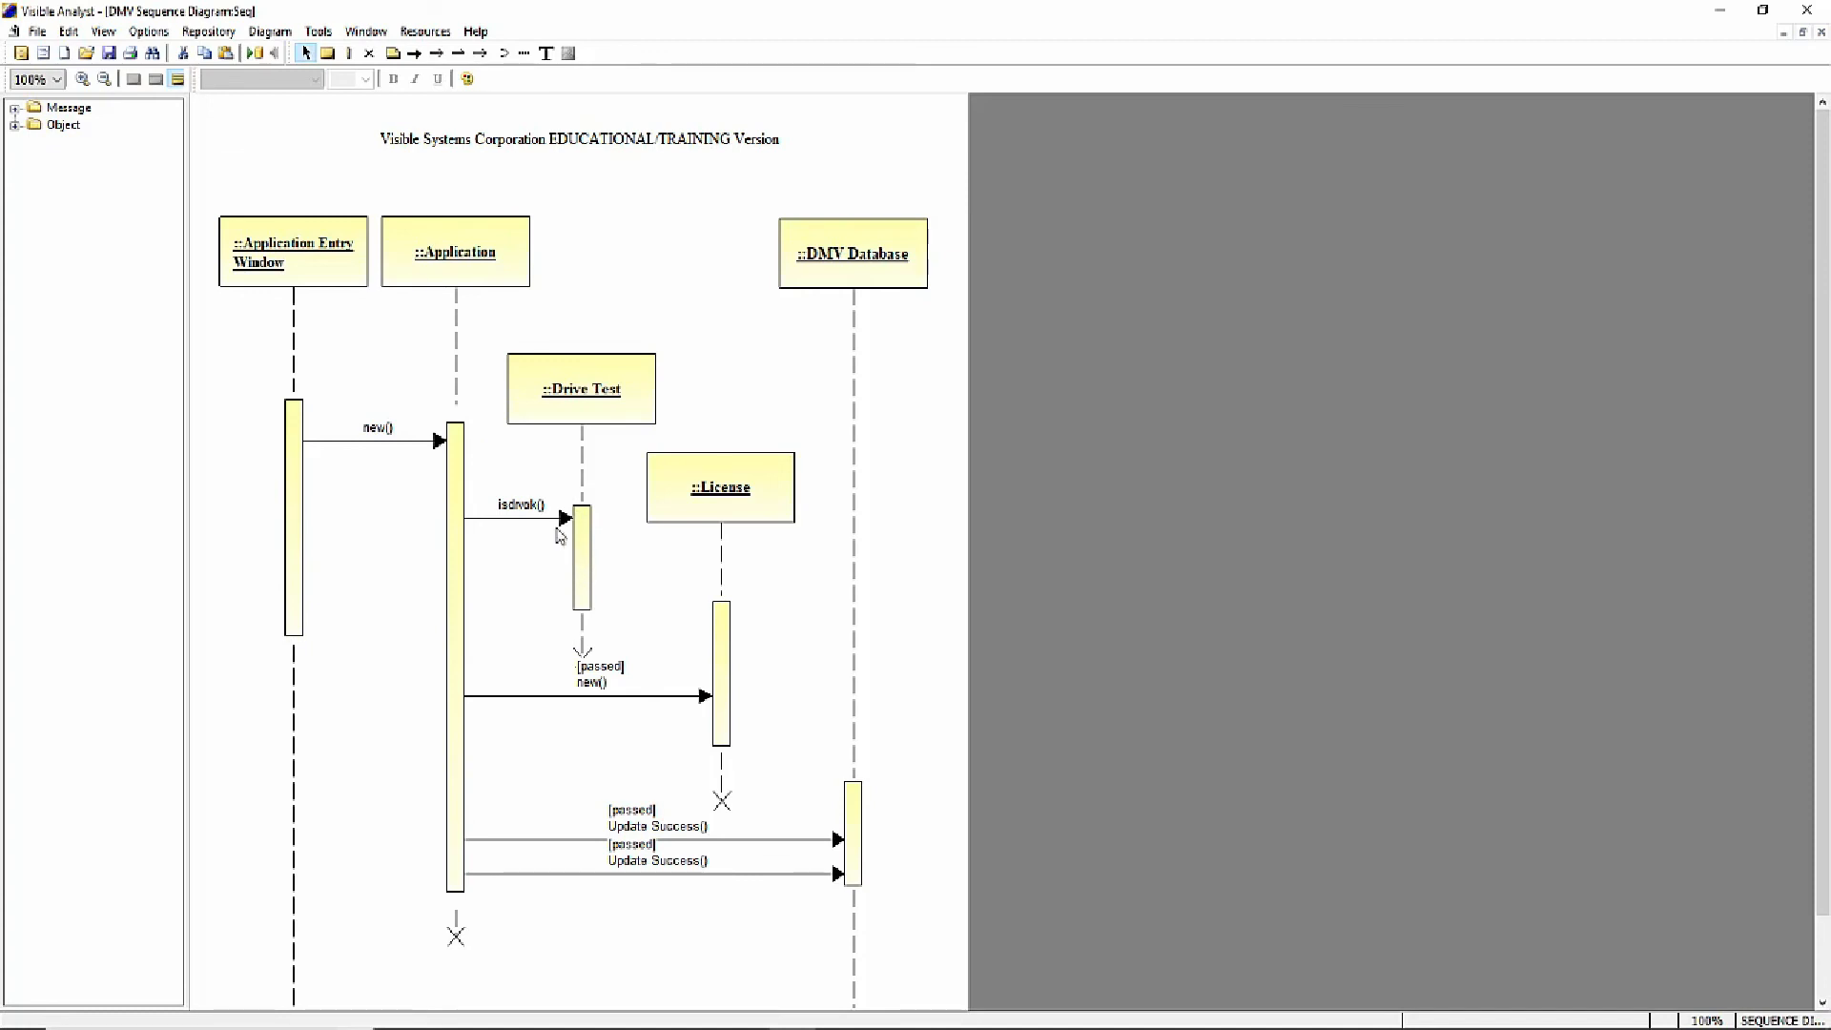
pyautogui.click(481, 54)
pyautogui.moveTo(580, 566); pyautogui.dragTo(451, 571)
pyautogui.click(37, 31)
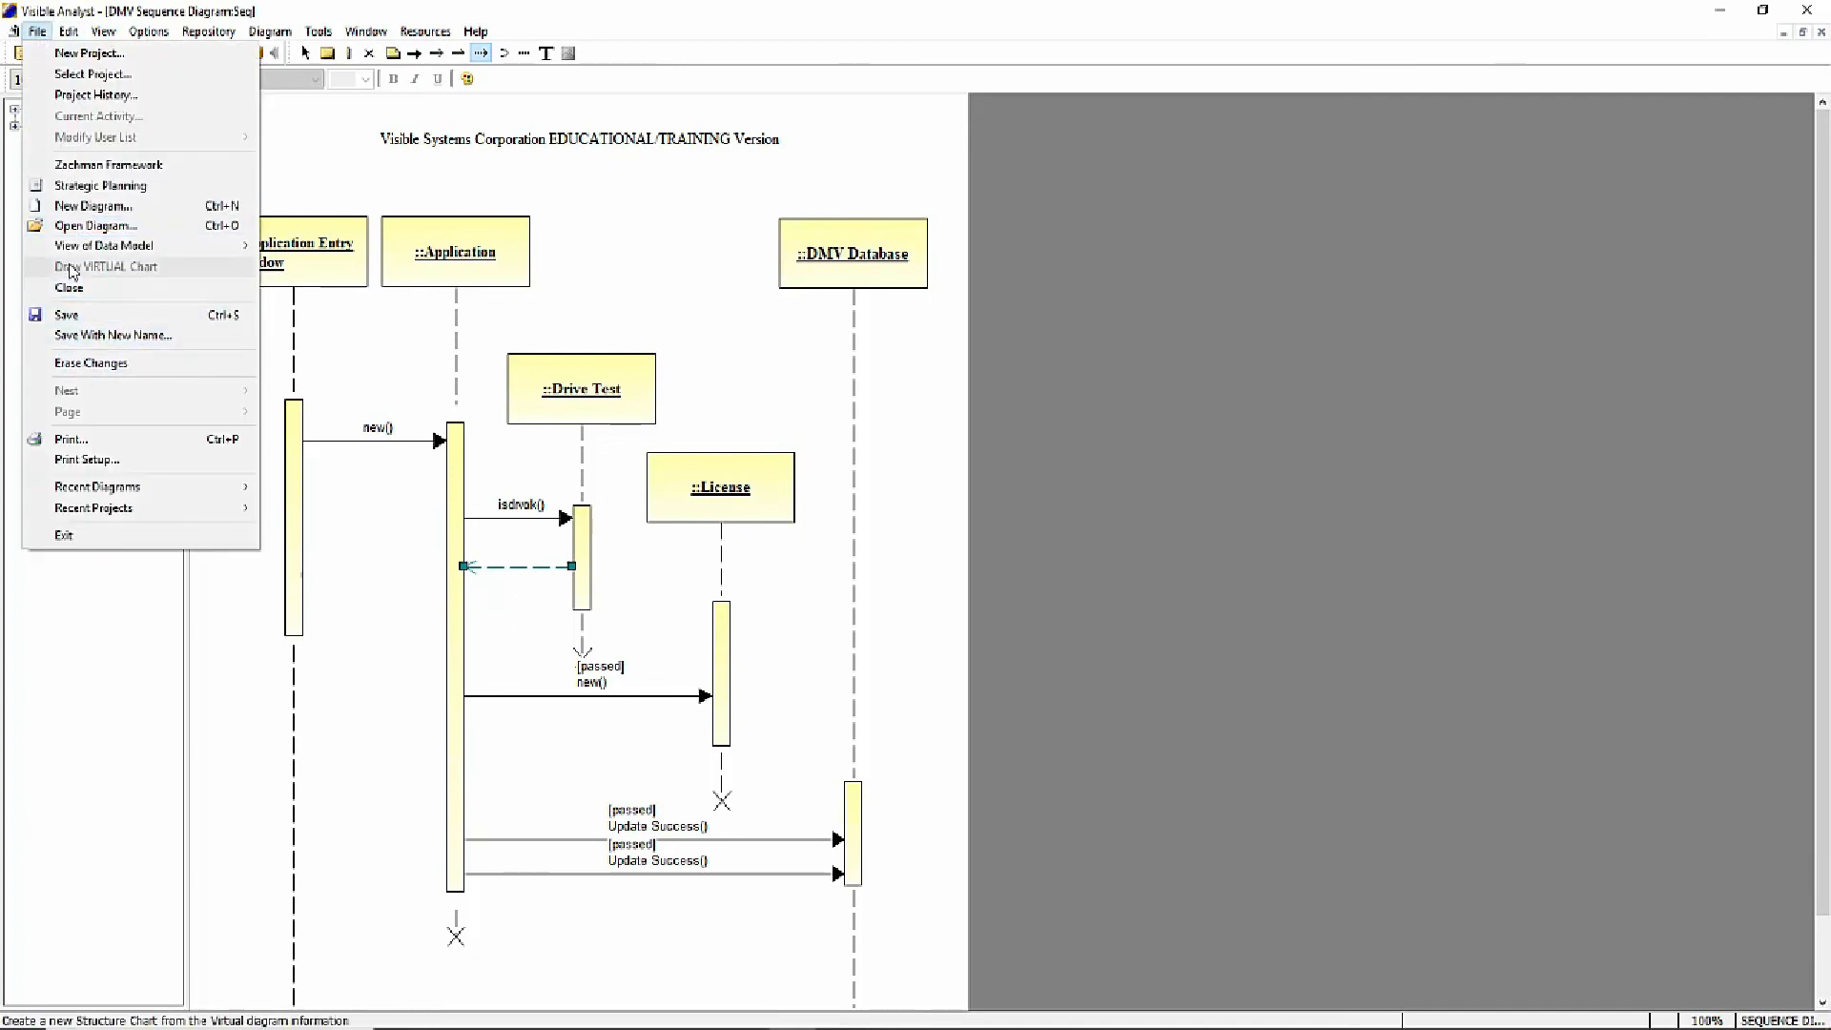
pyautogui.click(68, 315)
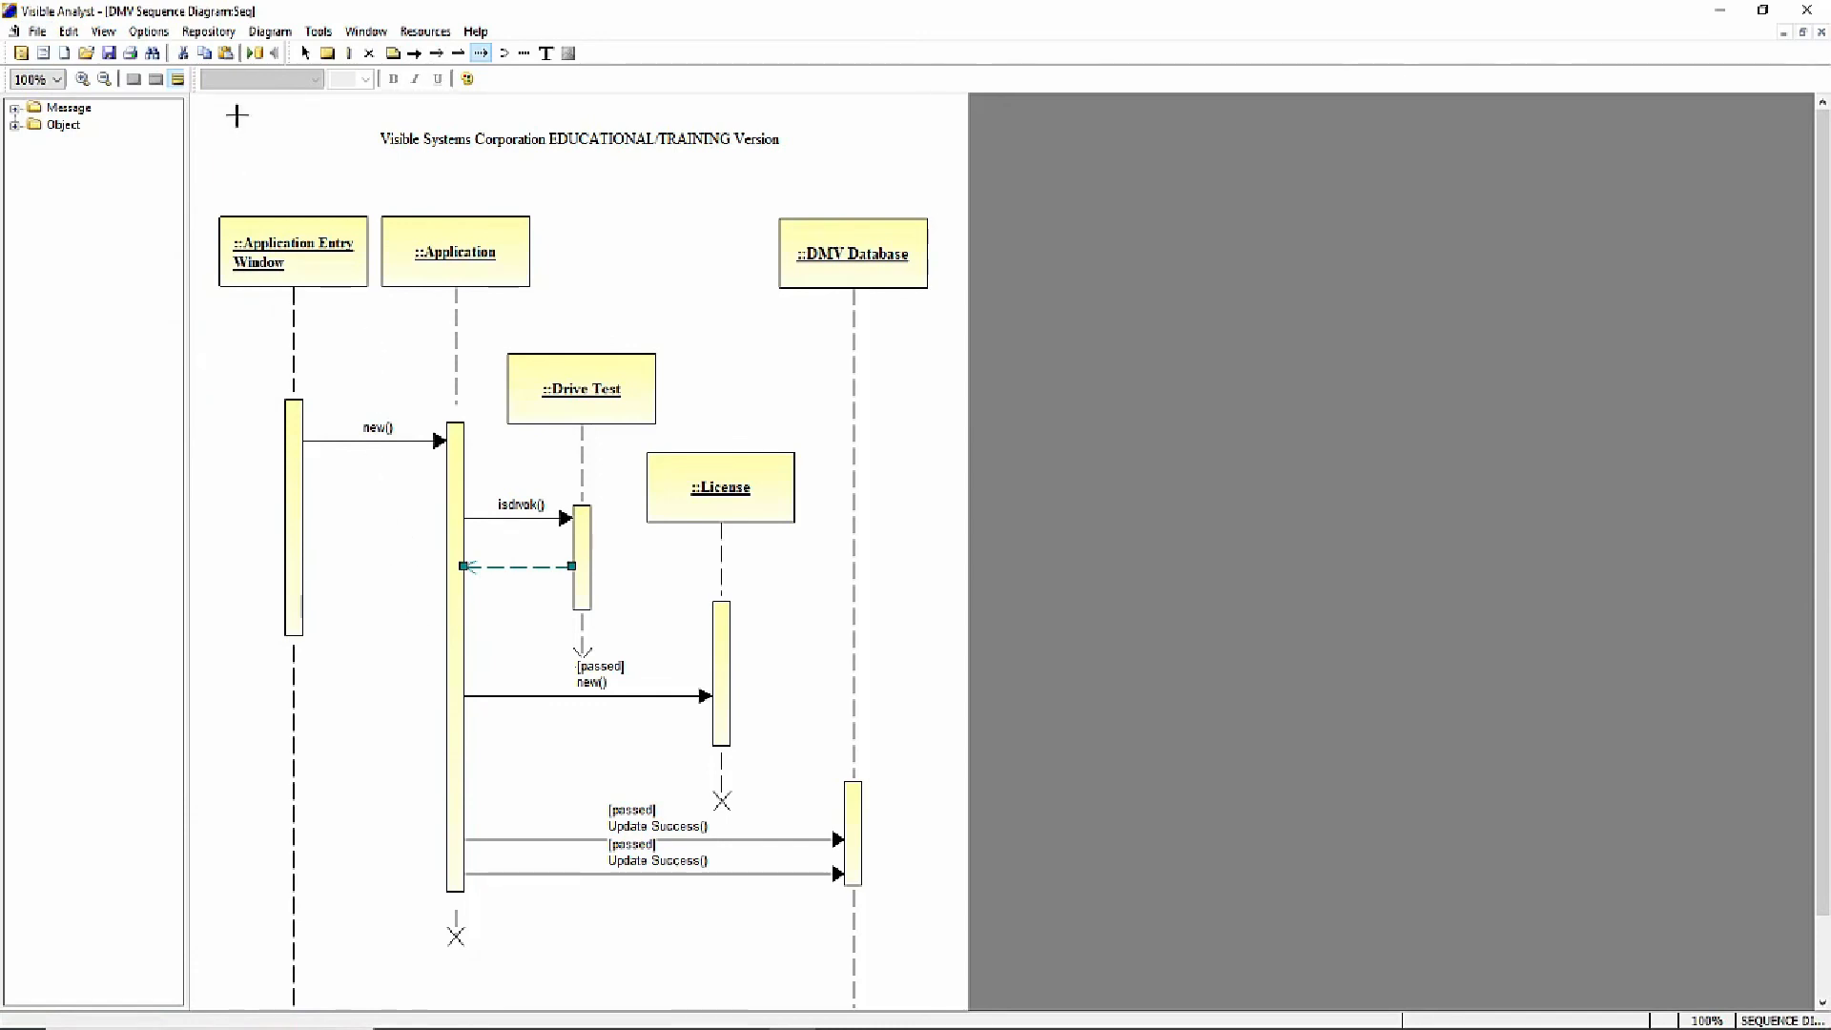
pyautogui.click(305, 54)
# - Add the free-form text label "passed = isdrvok" above the dashed return message and save the diagram
pyautogui.click(547, 53)
pyautogui.click(516, 541)
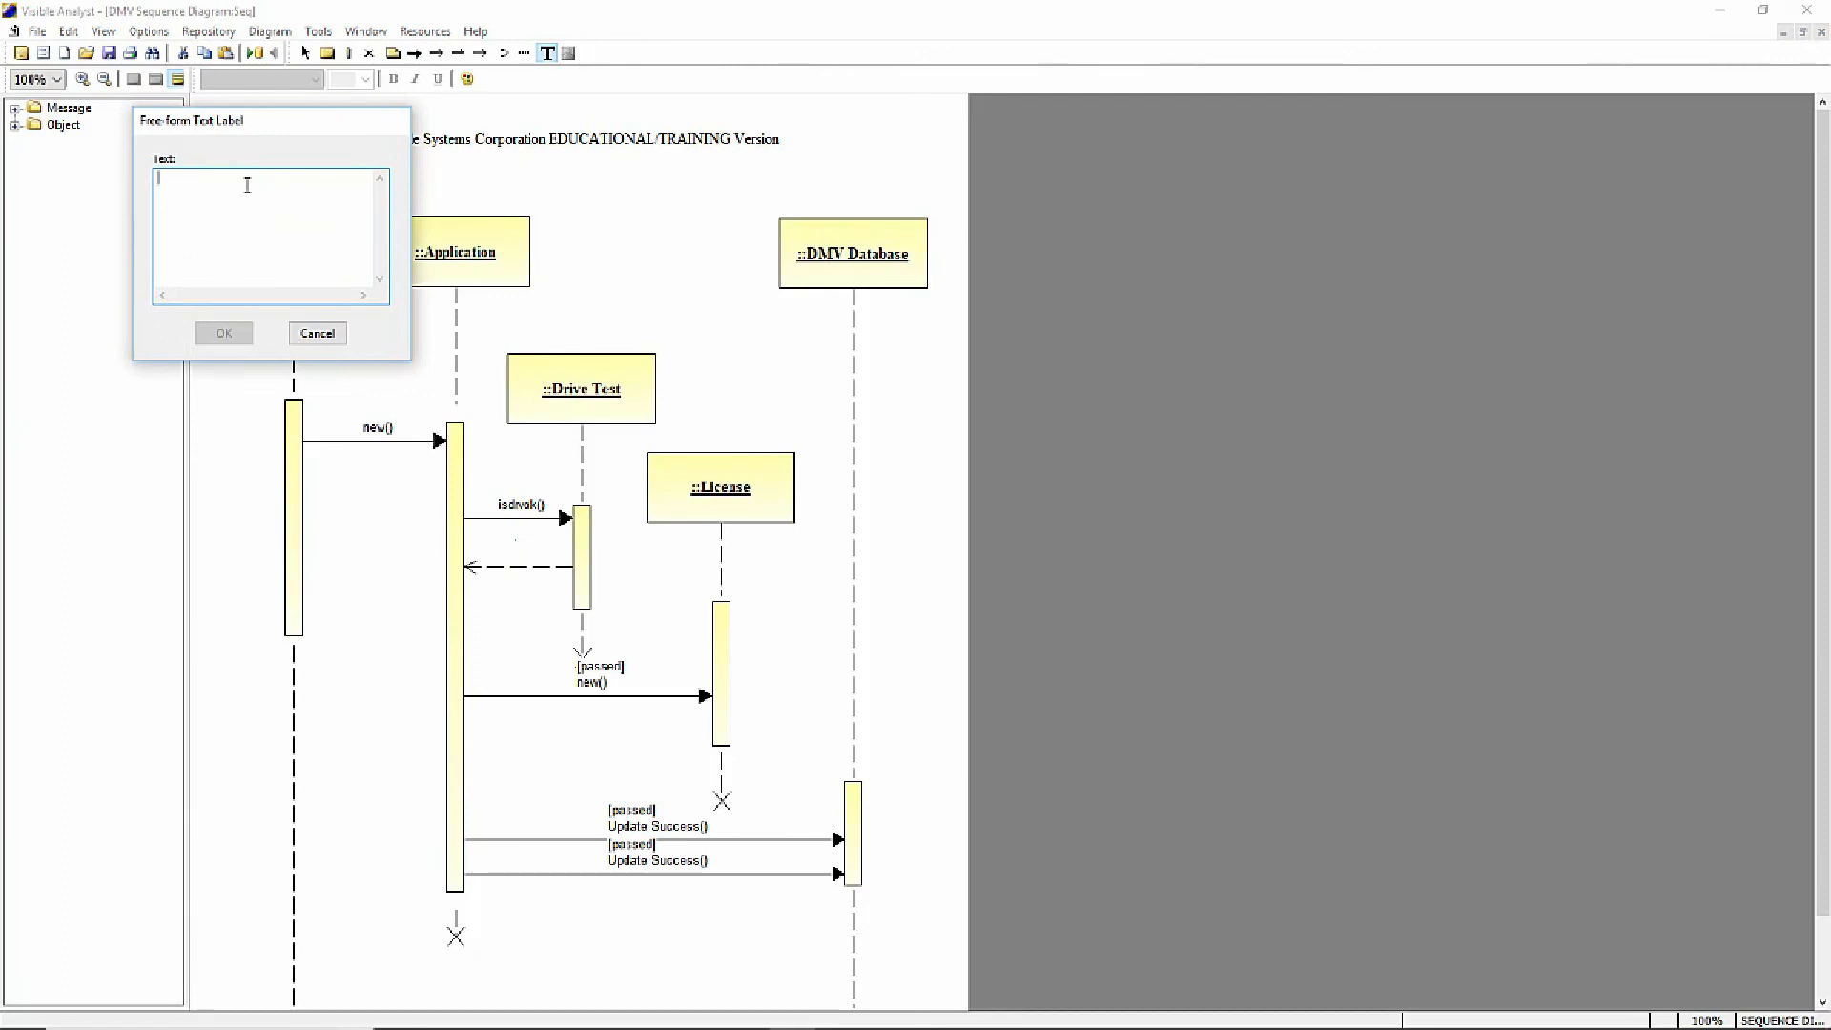
pyautogui.write('pas')
pyautogui.write('ok')
pyautogui.click(208, 336)
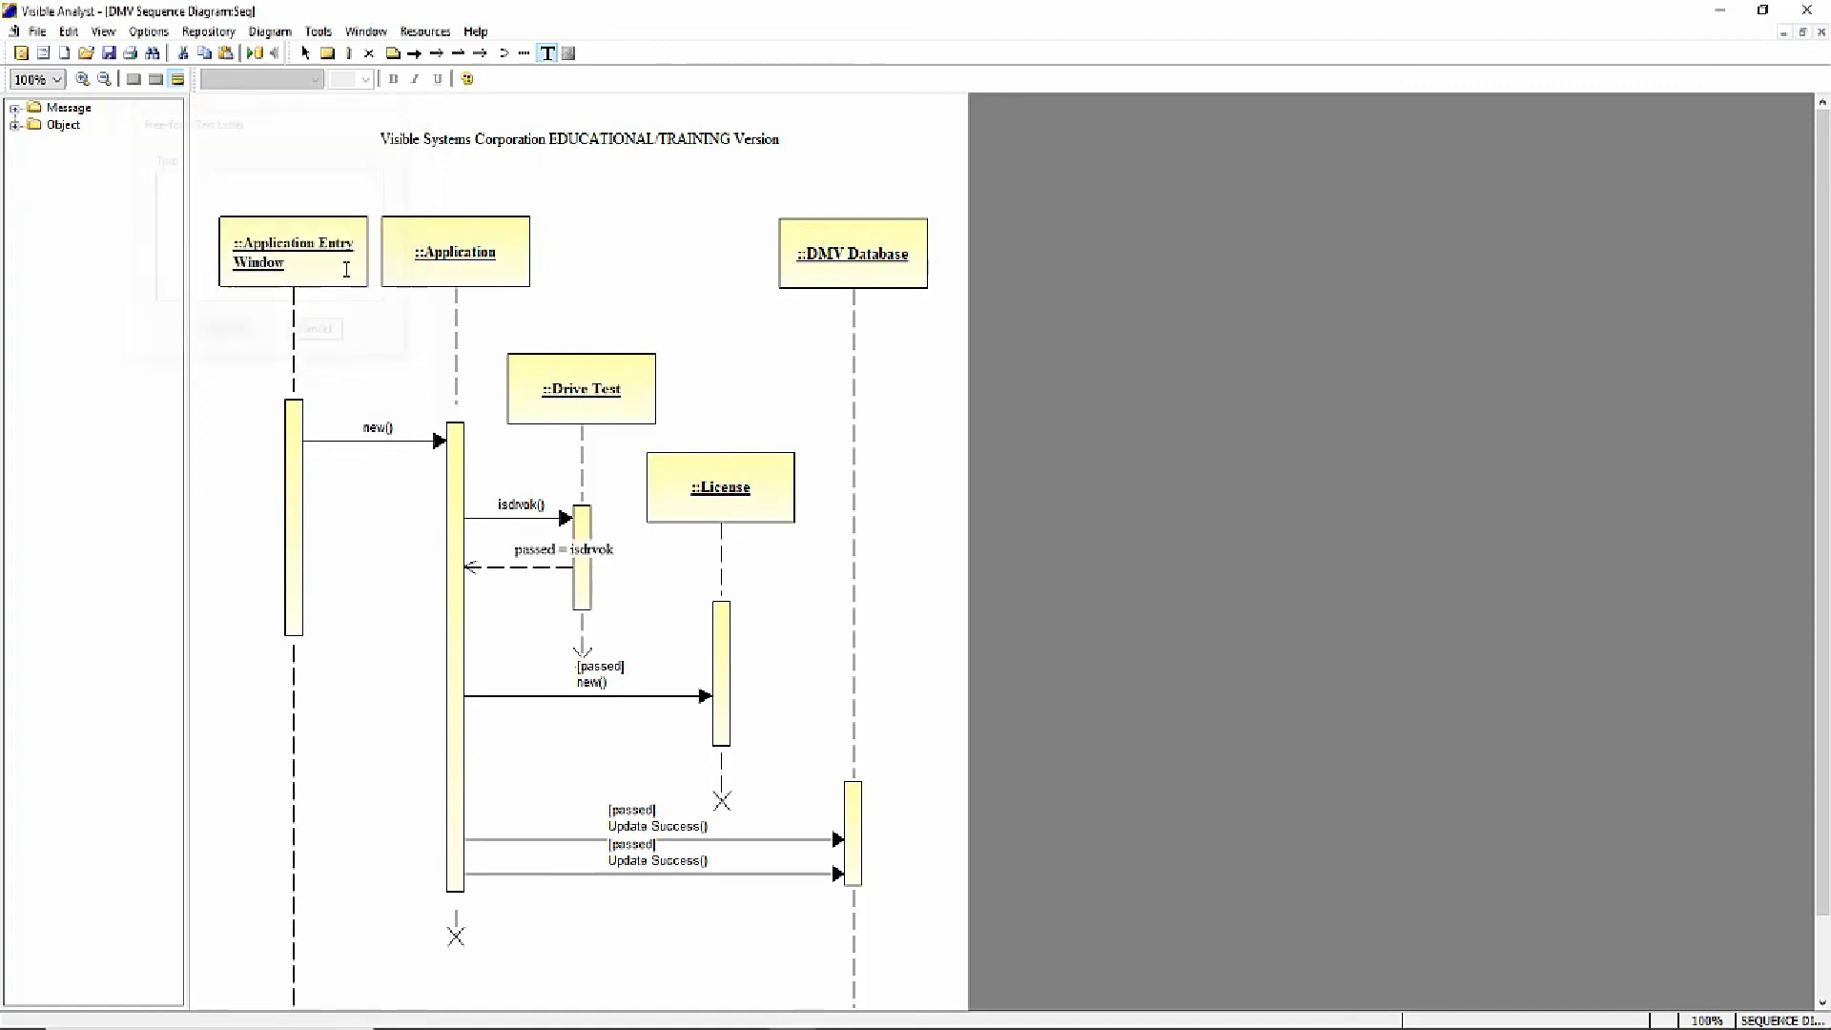
pyautogui.click(36, 32)
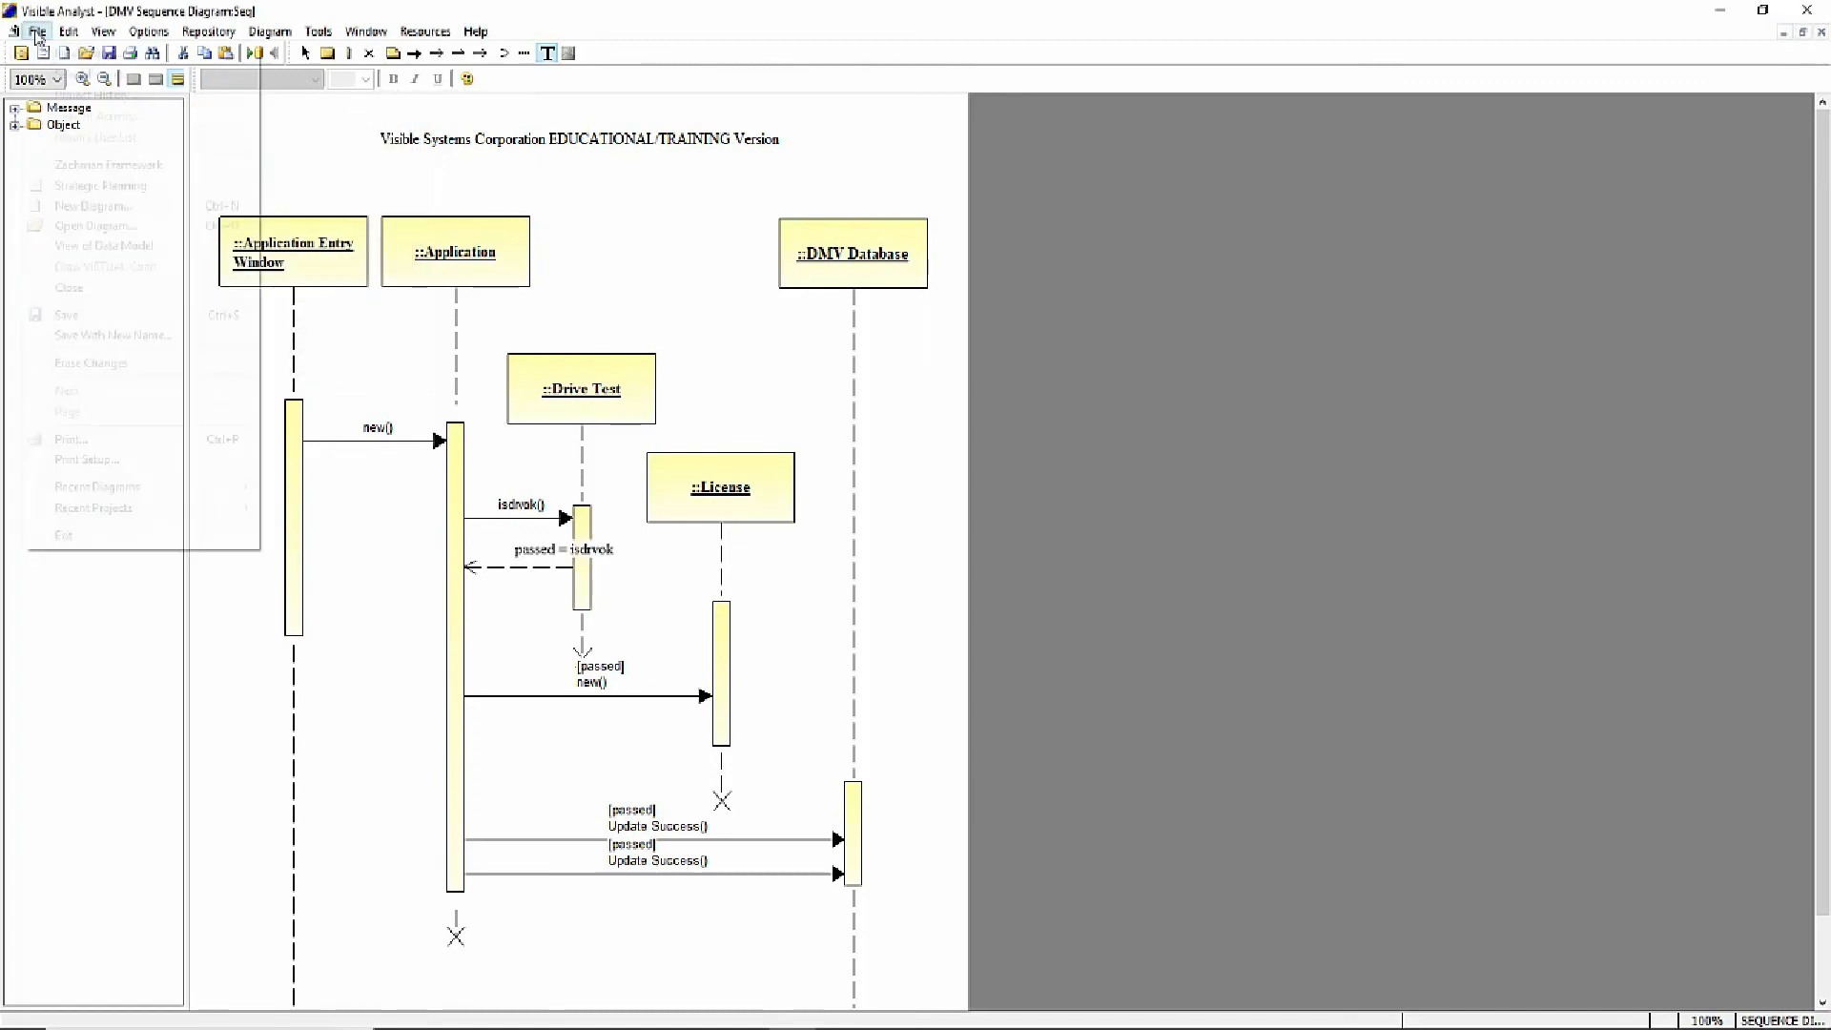
pyautogui.click(64, 318)
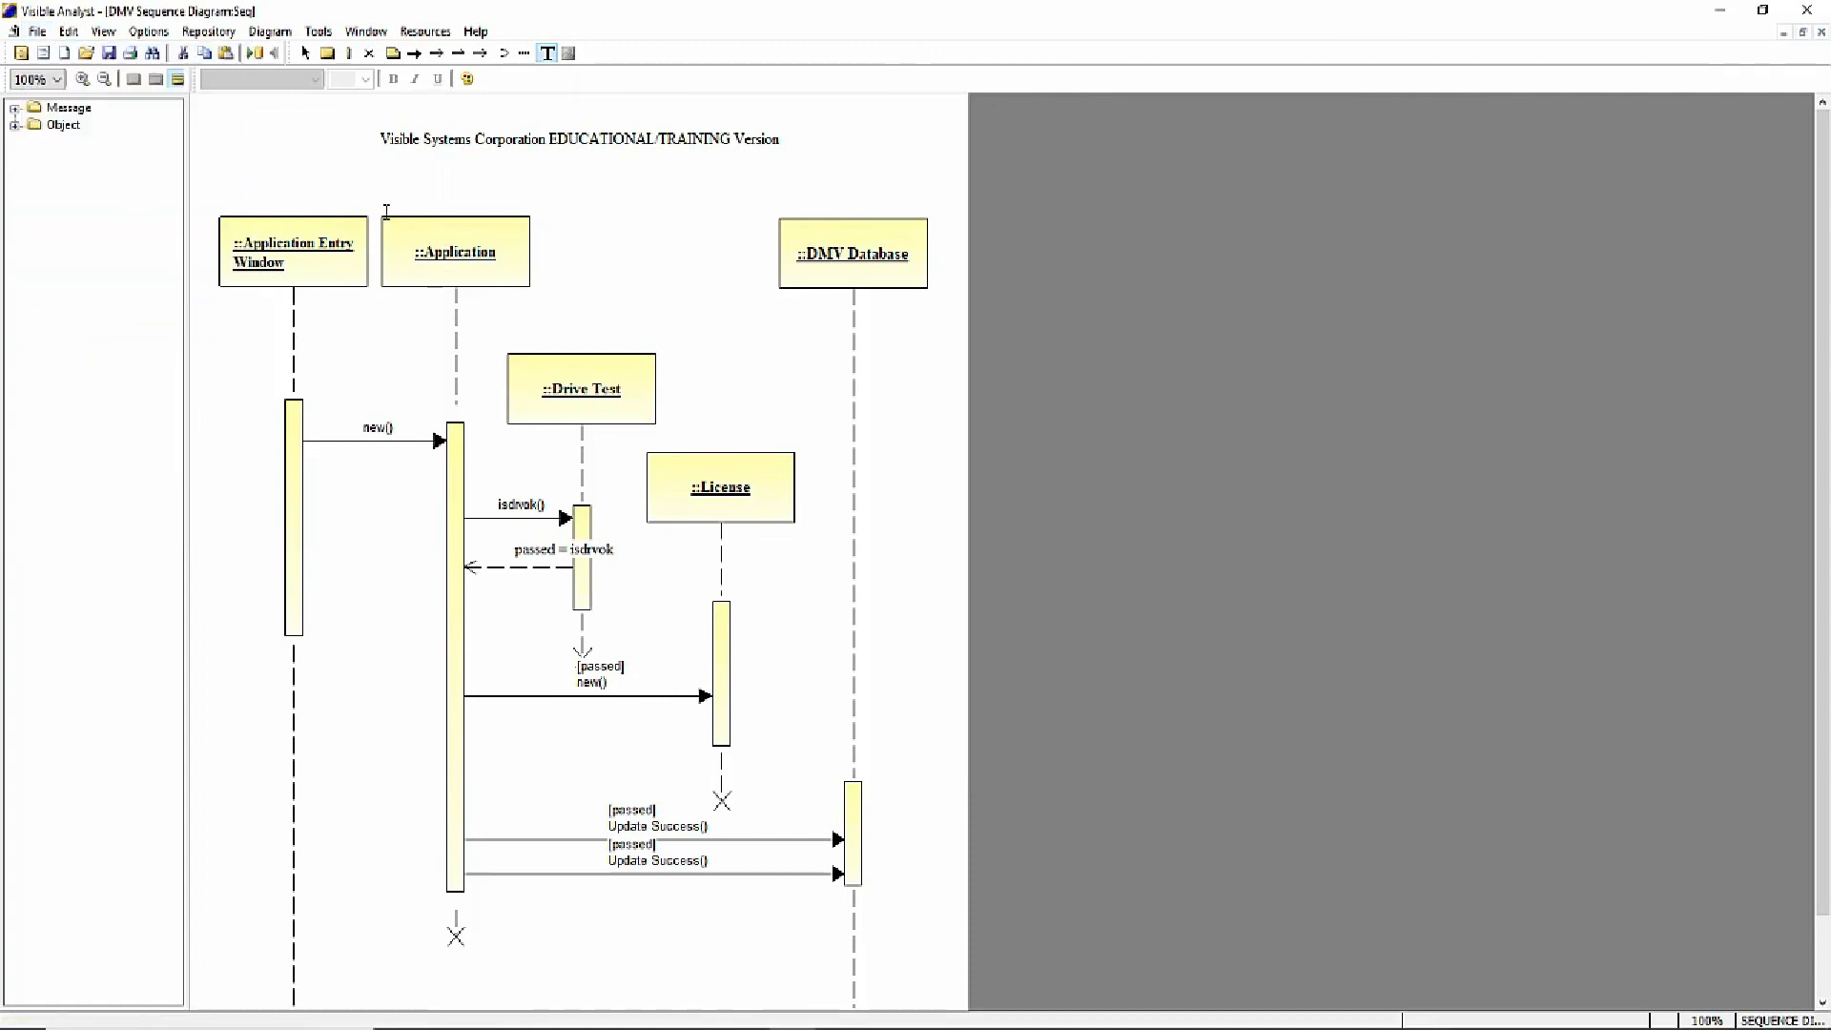
# - Move the "passed = isdrvok" label left and slightly up so it fits between the Application and Drive Test activations
pyautogui.click(306, 53)
pyautogui.click(530, 551)
pyautogui.moveTo(530, 551); pyautogui.dragTo(496, 539)
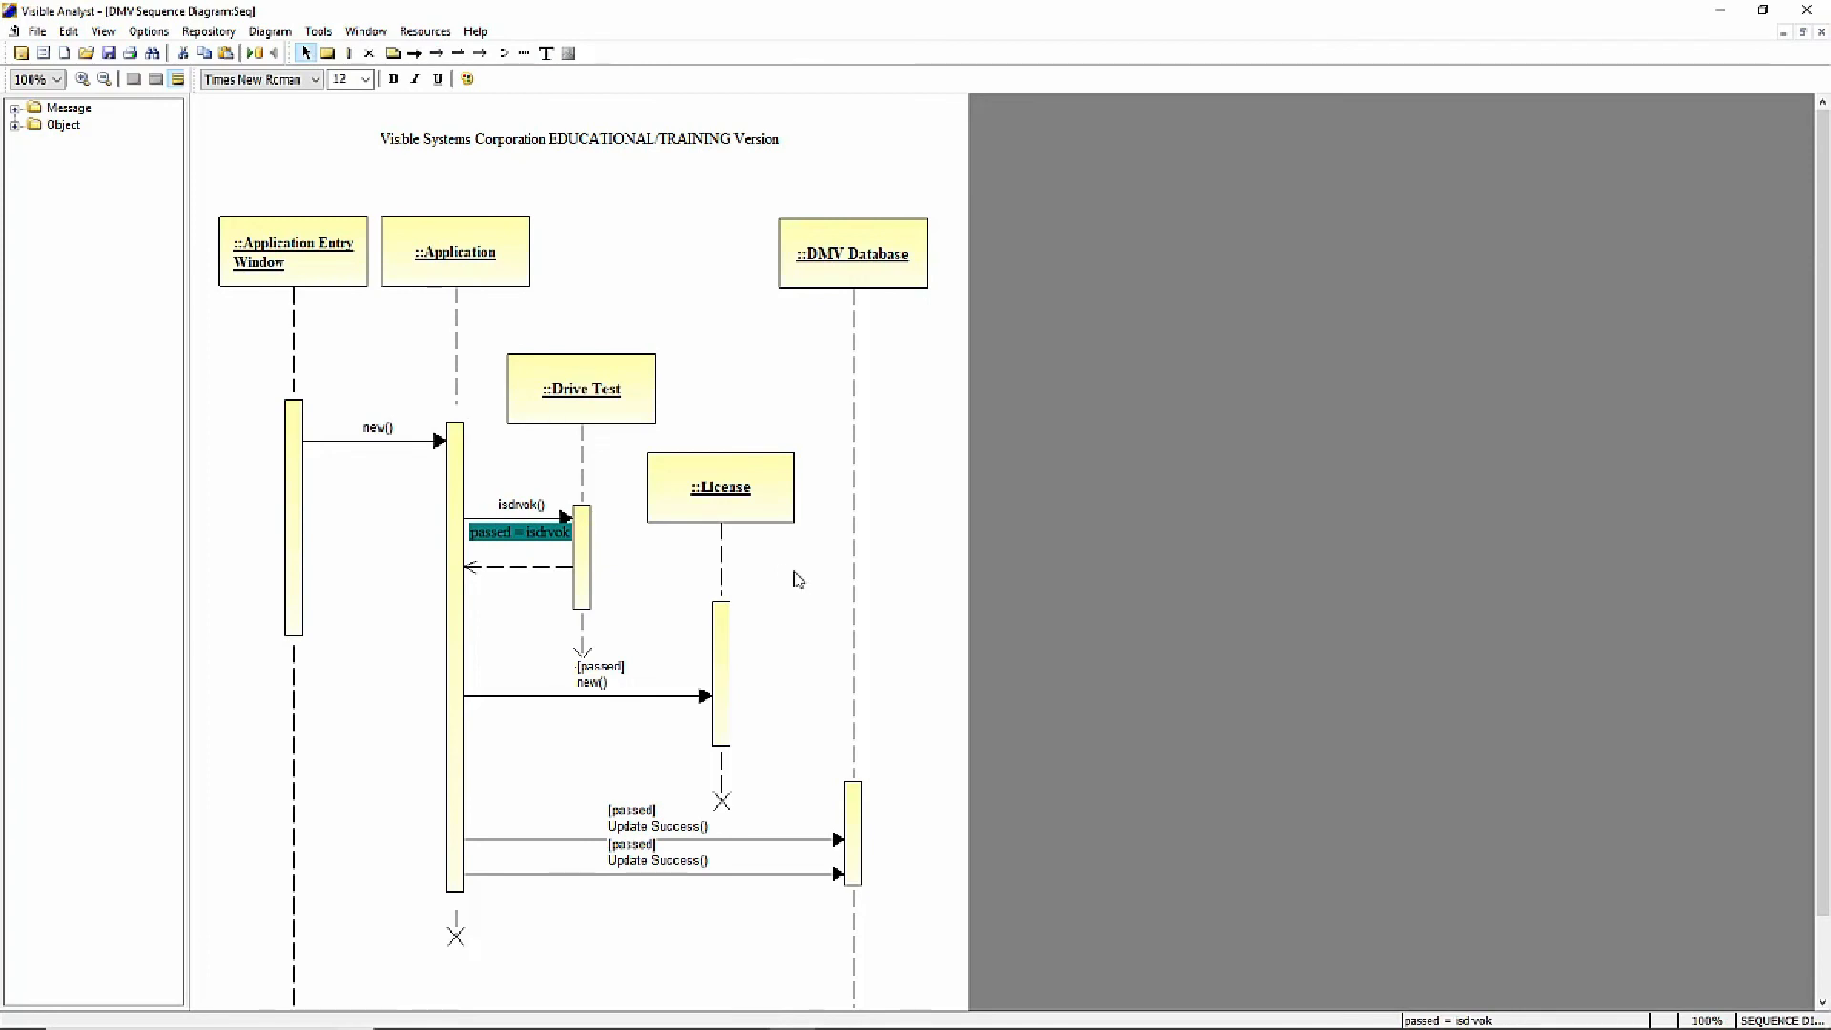
pyautogui.click(706, 332)
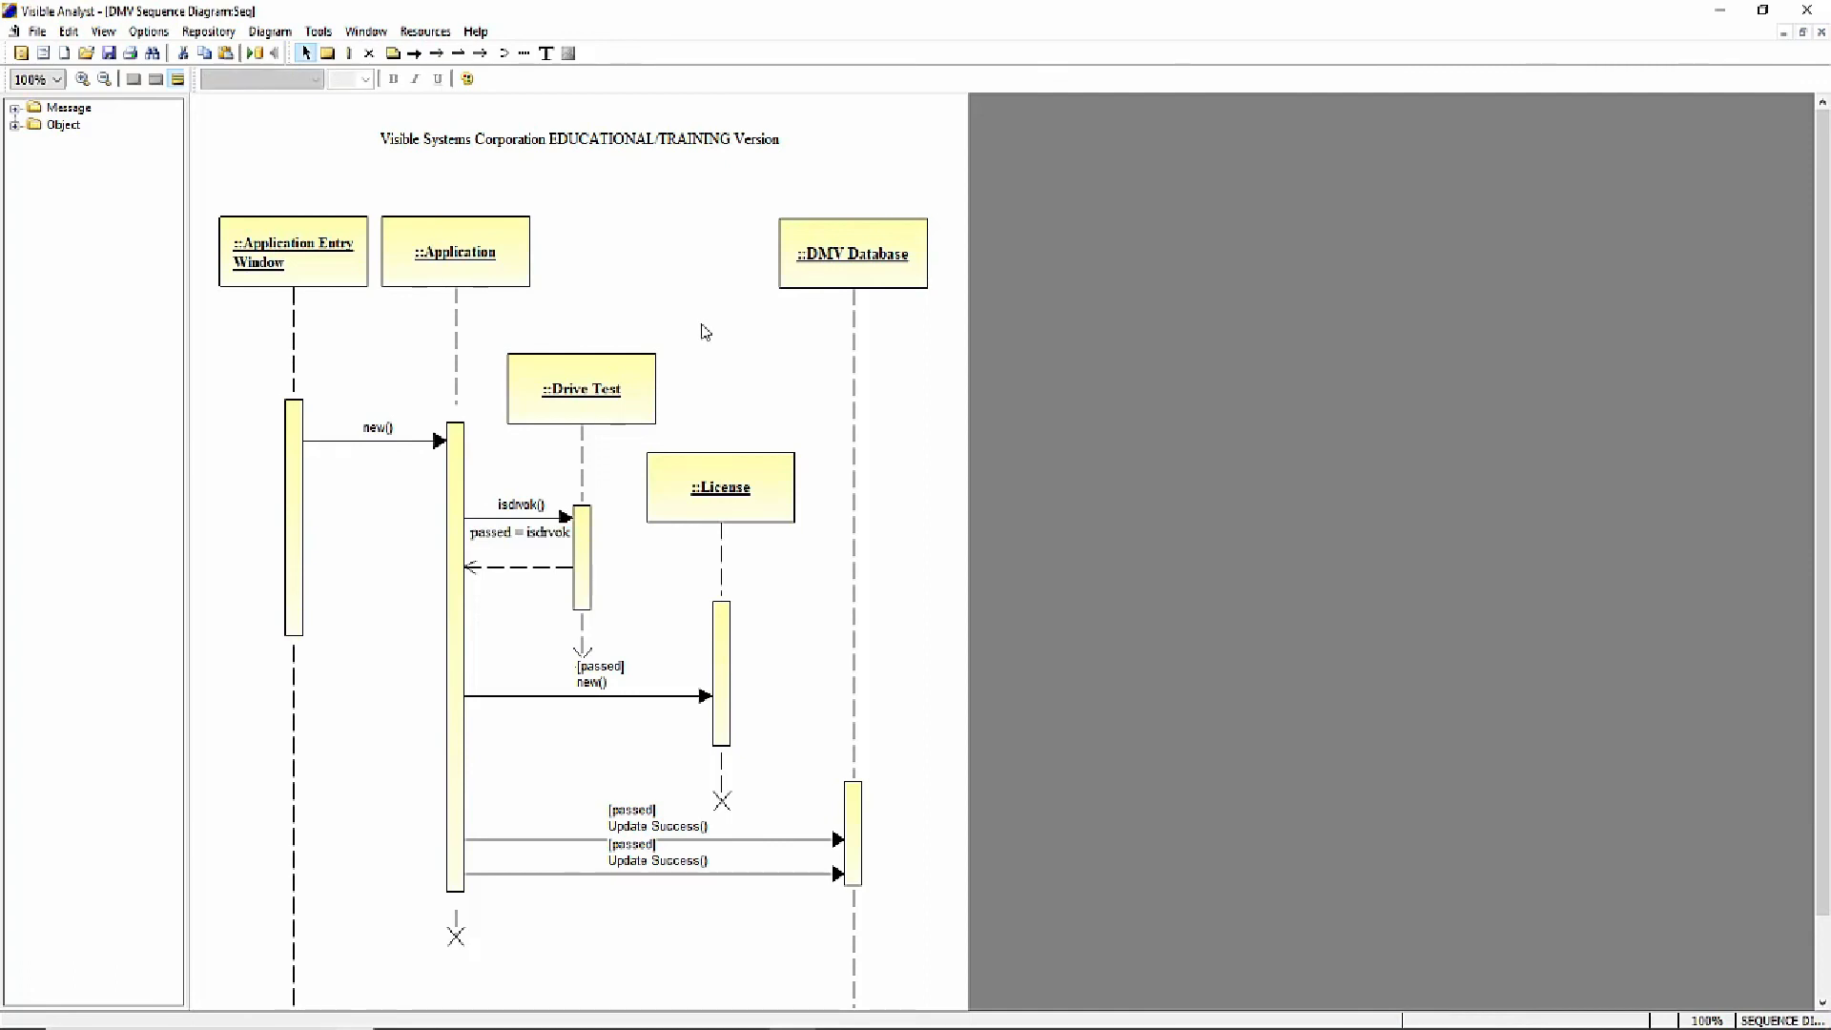